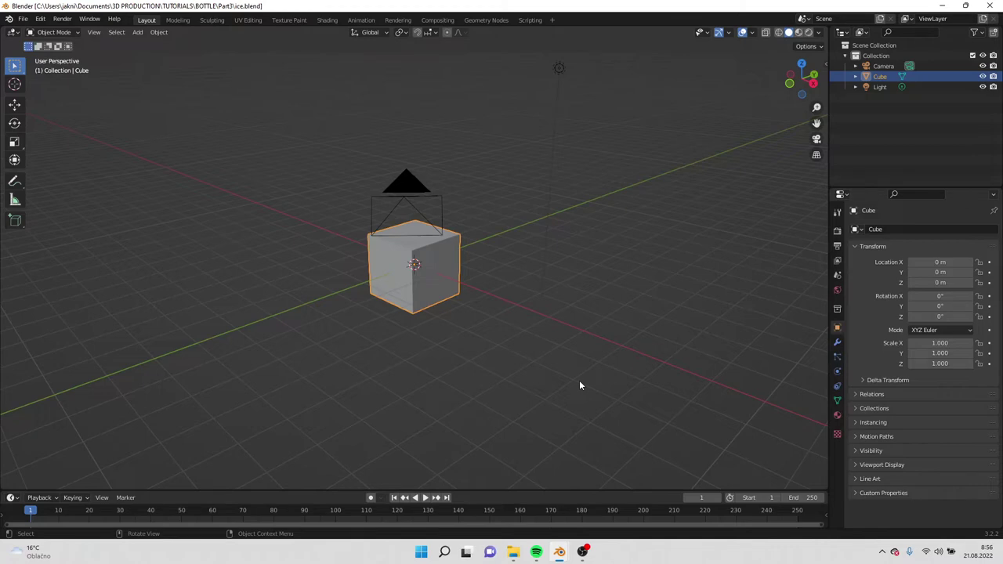
Step: Delete the default camera and light, leaving only the cube
middle_drag(579, 386, 645, 307)
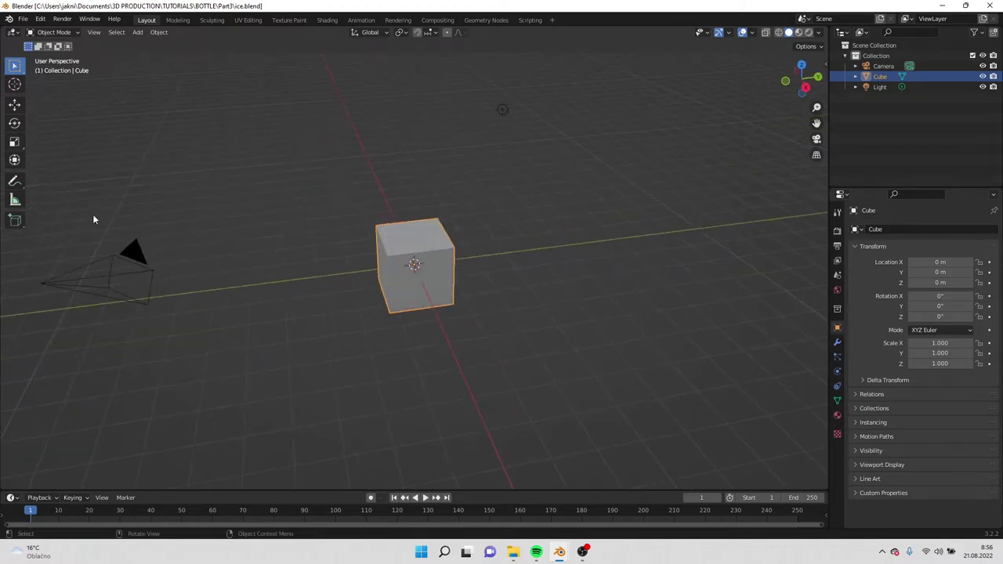
key(a)
ctrl+drag(375, 183, 409, 304)
key(x)
click(409, 302)
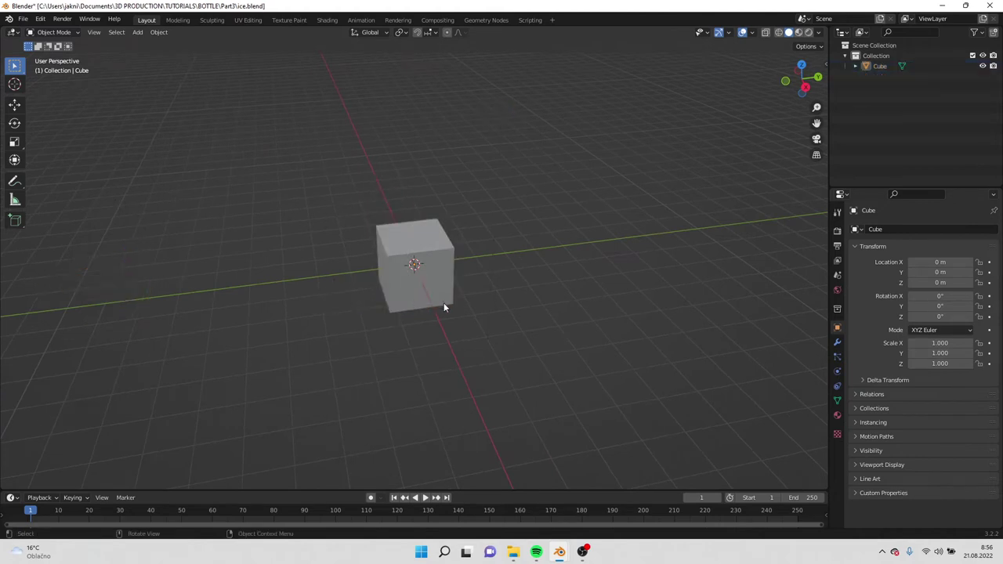
Step: Add a Simple Subdivision modifier to the cube with viewport and render levels 3
click(443, 302)
click(836, 342)
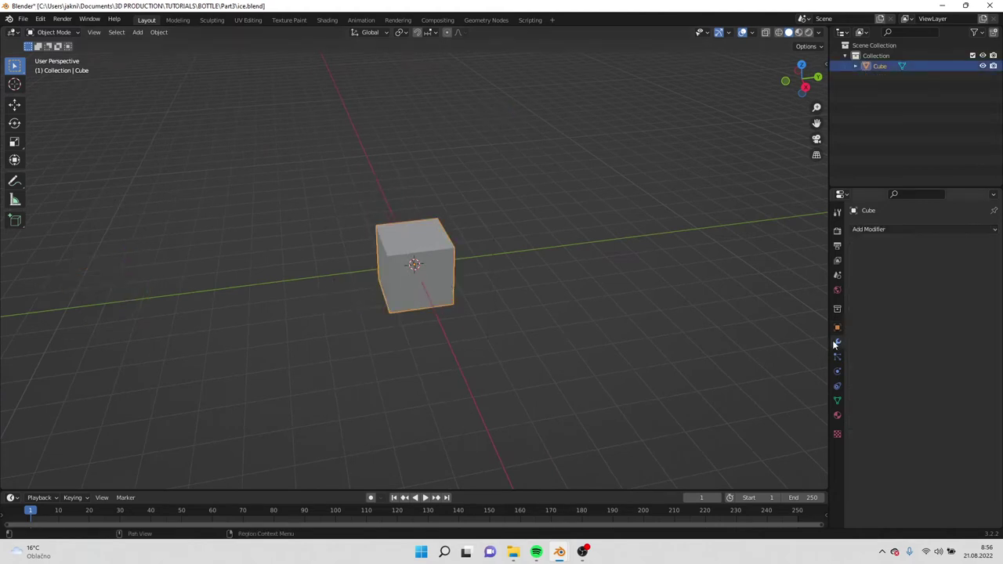
click(900, 228)
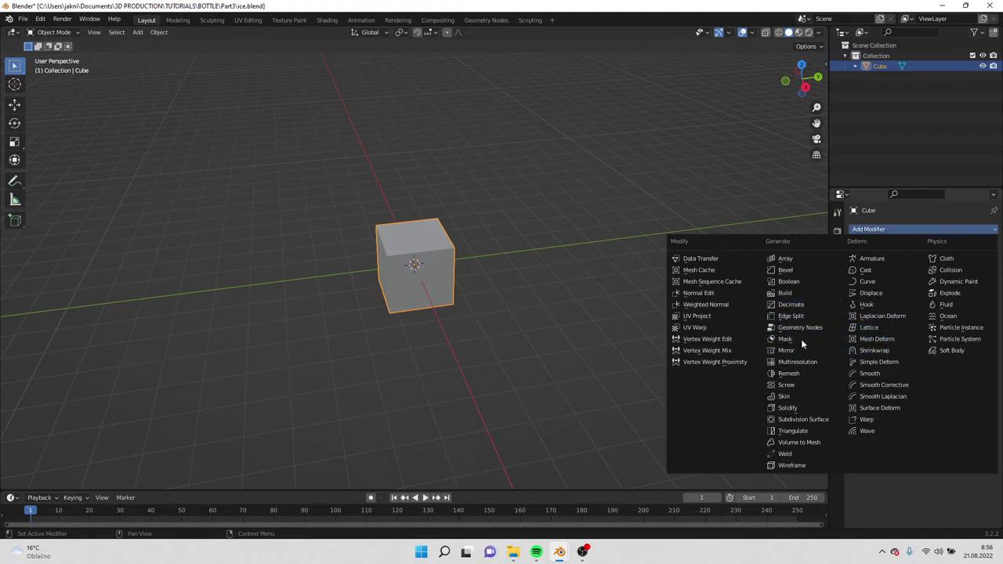
click(807, 419)
click(951, 274)
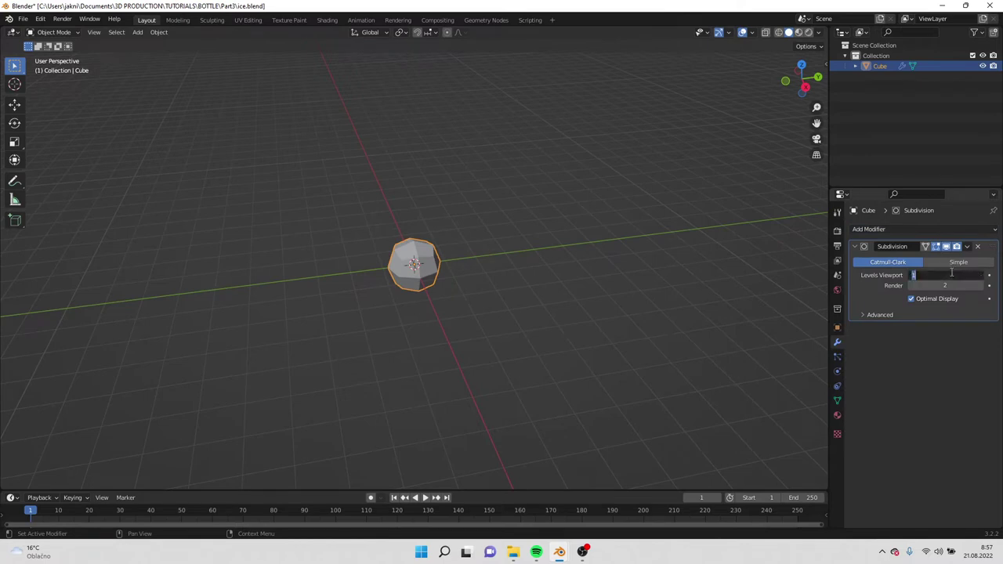
text(3)
click(945, 286)
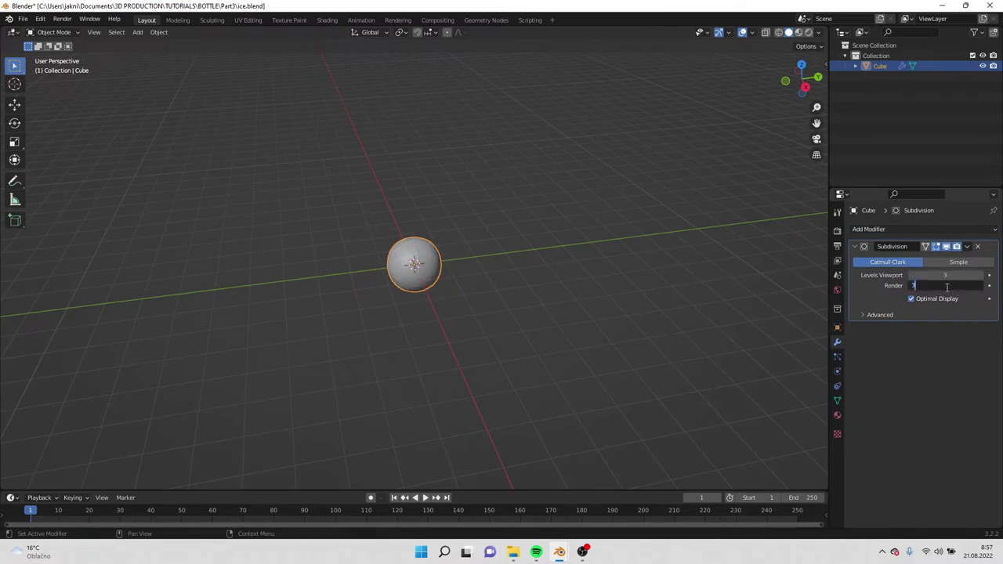
text(3)
key(Return)
click(957, 263)
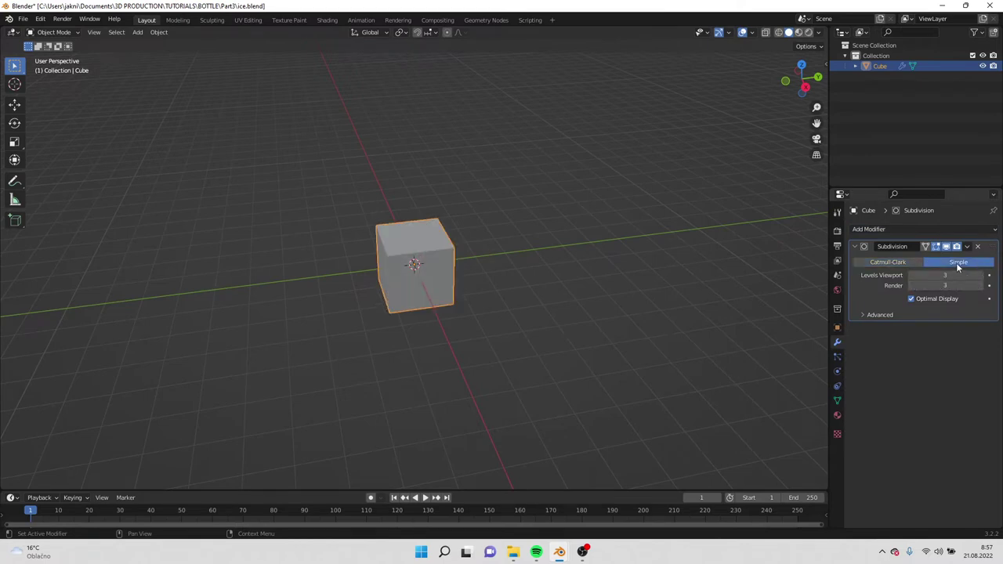
Step: Add Bevel and Displace modifiers, move Displace above Bevel, and give it a new texture
click(924, 230)
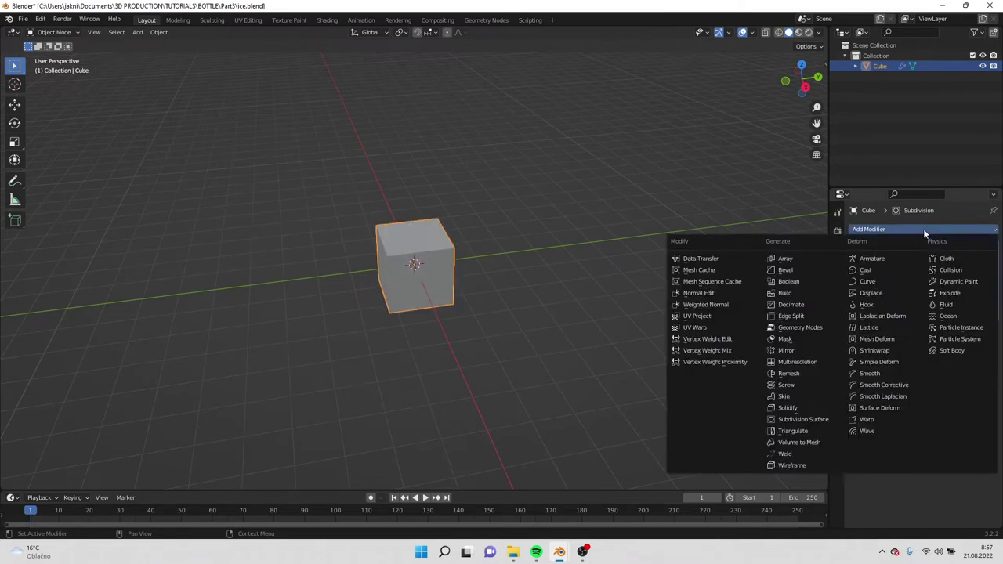
click(793, 273)
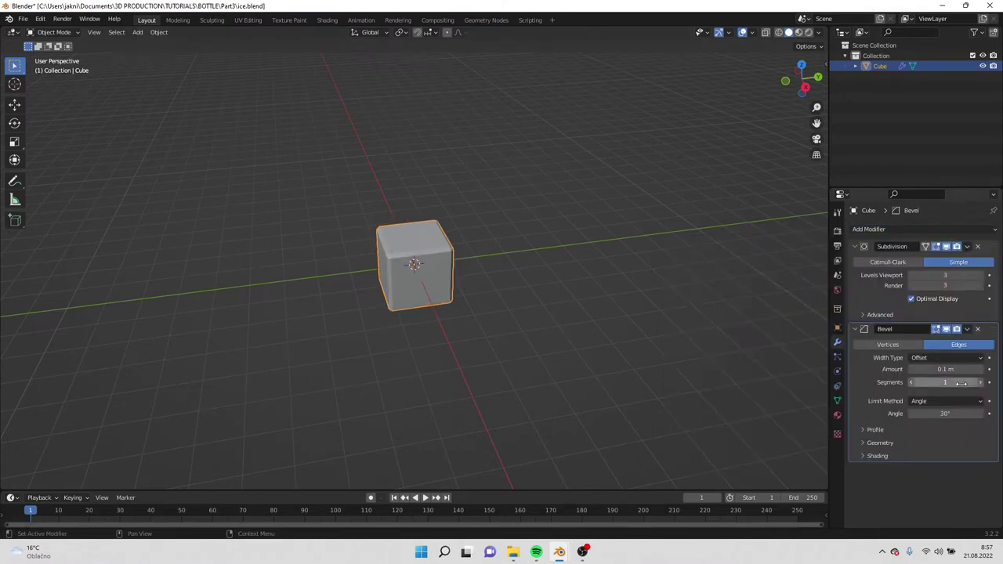
click(947, 230)
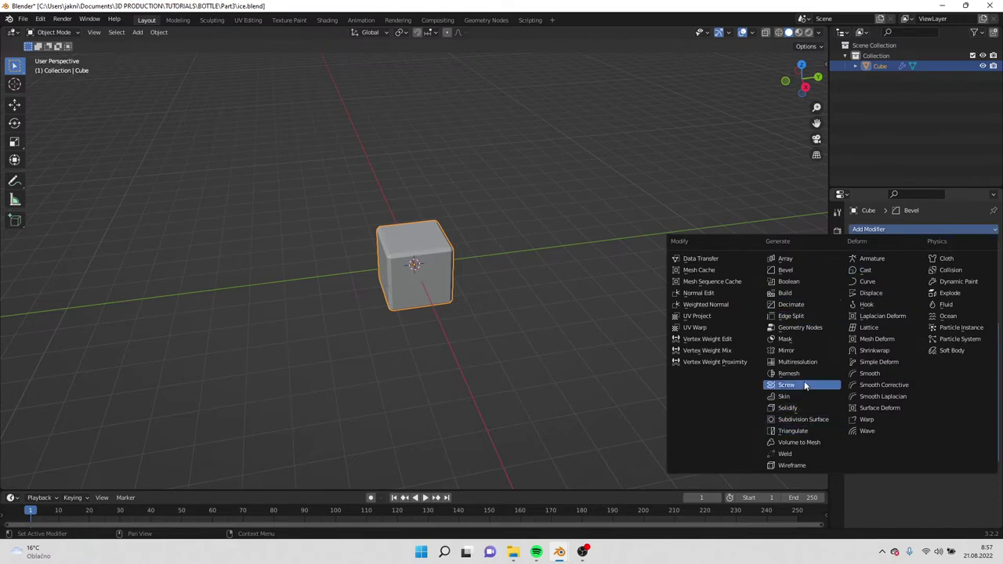
click(898, 293)
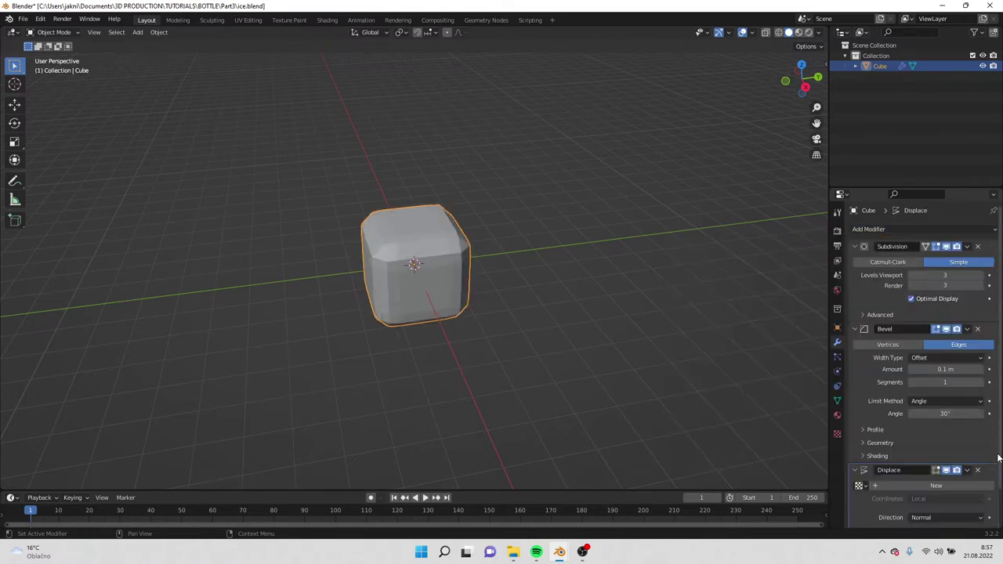
drag(990, 470, 953, 353)
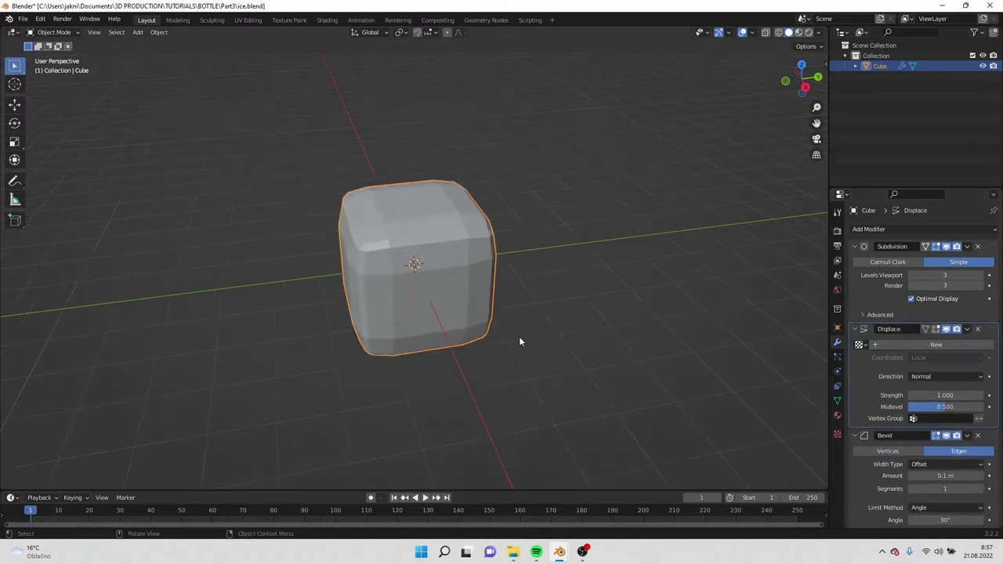
click(932, 345)
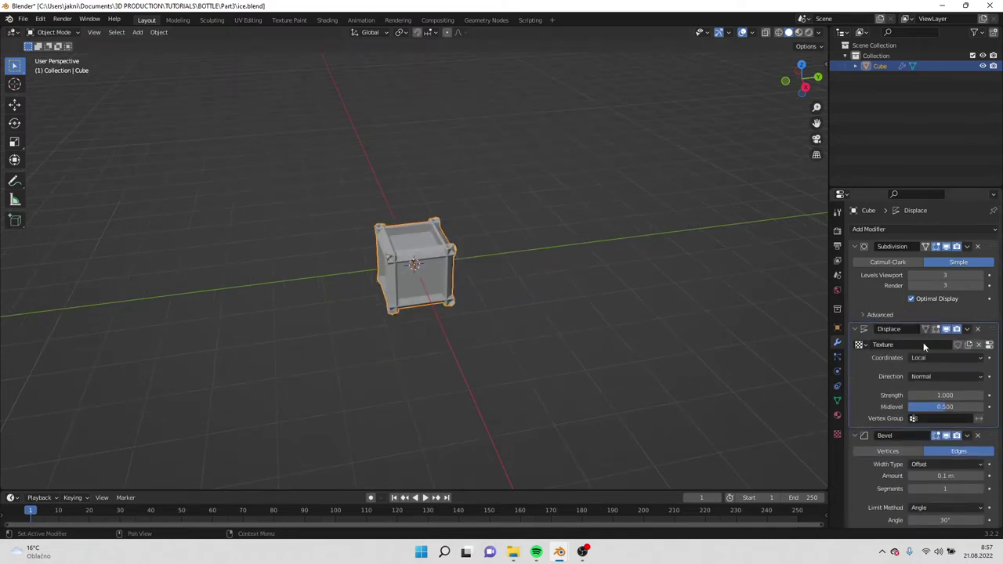
Step: Make the displacement texture a Clouds noise with size about 0.33
click(837, 434)
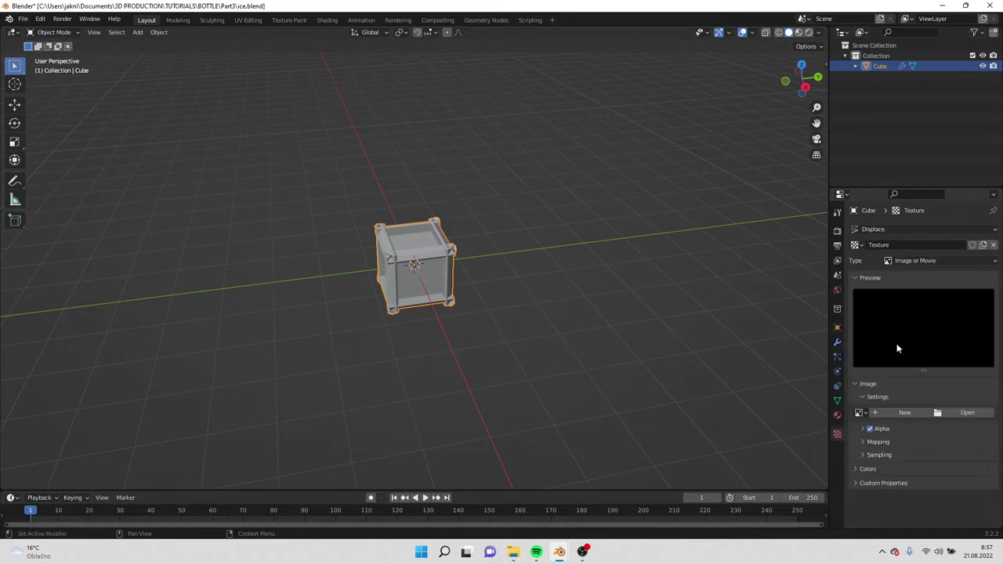
click(944, 264)
click(913, 293)
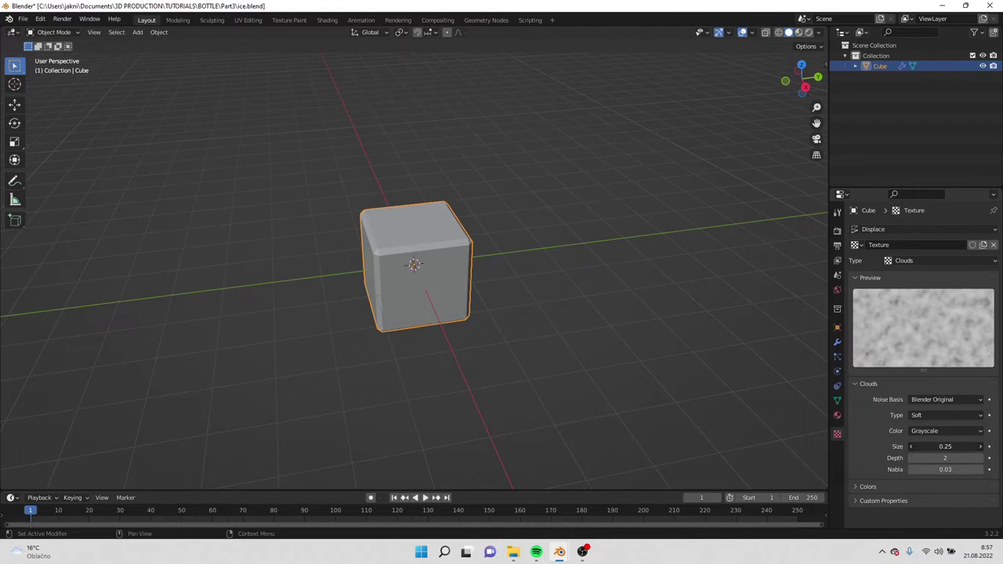
mouse_move(945, 447)
mouse_down()
mouse_move(963, 447)
mouse_move(950, 446)
mouse_up()
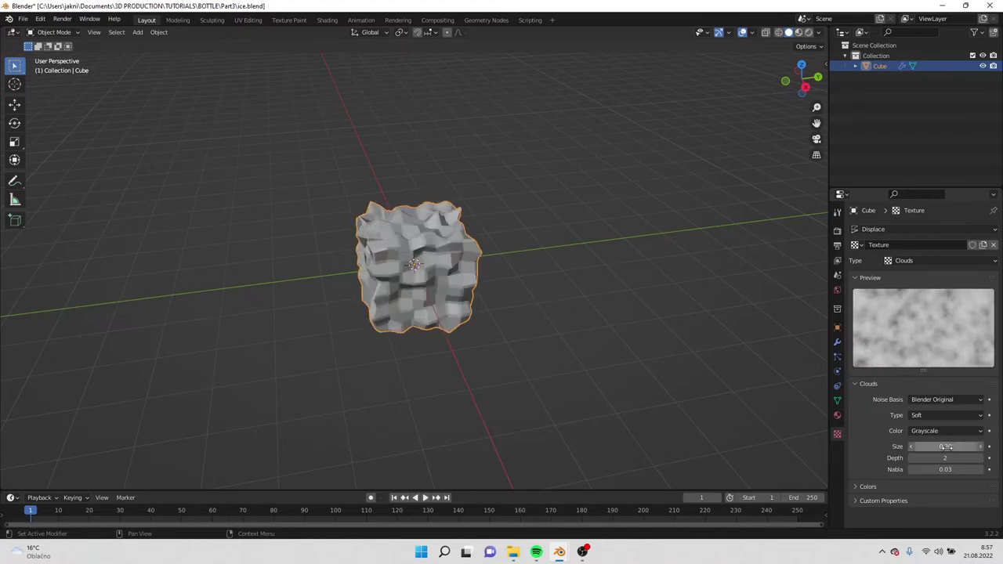
middle_drag(647, 308, 705, 321)
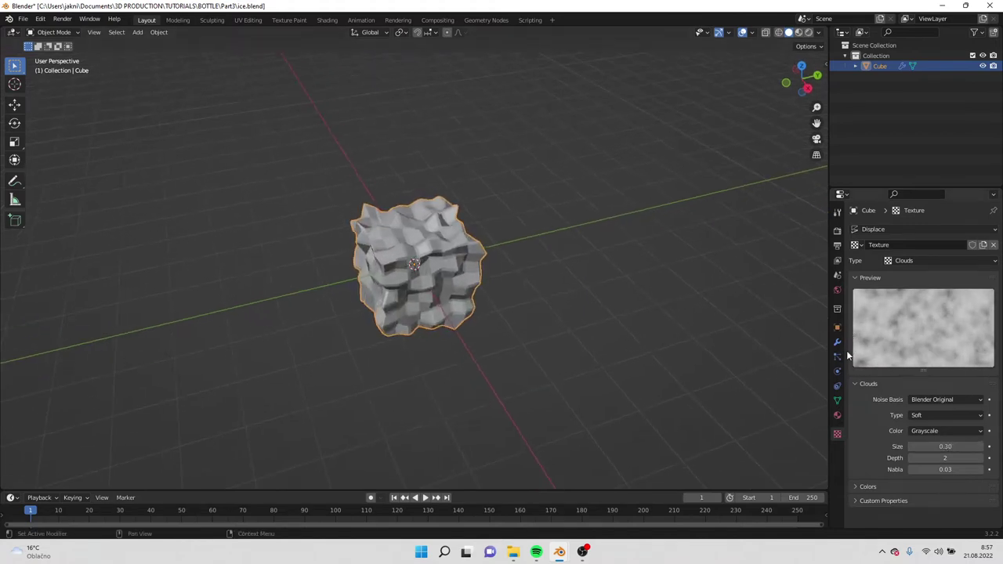
mouse_move(940, 446)
mouse_down()
mouse_move(959, 446)
mouse_move(944, 446)
mouse_up()
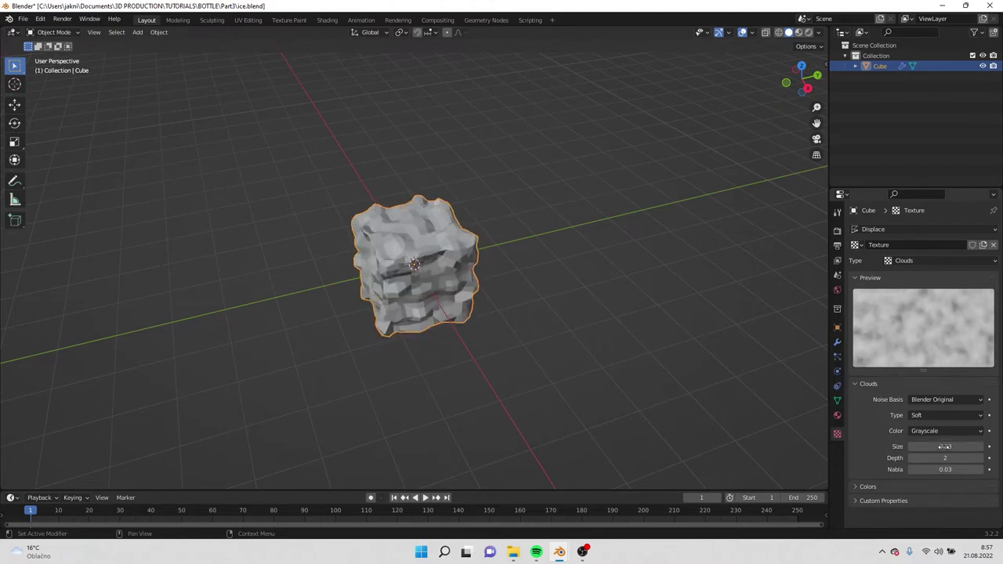
Step: Set the Displace modifier strength to 0.5
click(837, 342)
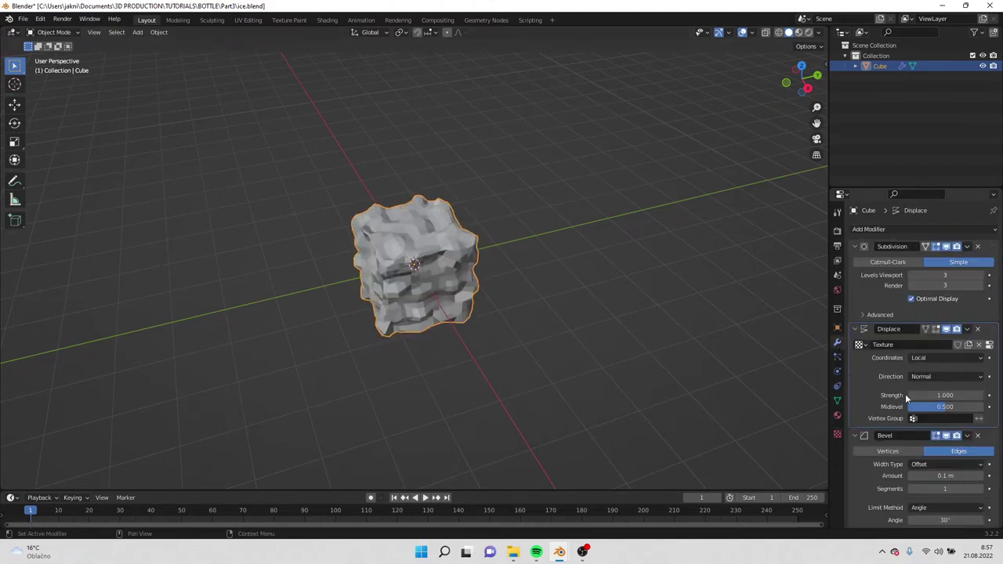
scroll(917, 403, down, 2)
click(944, 354)
text(0.5)
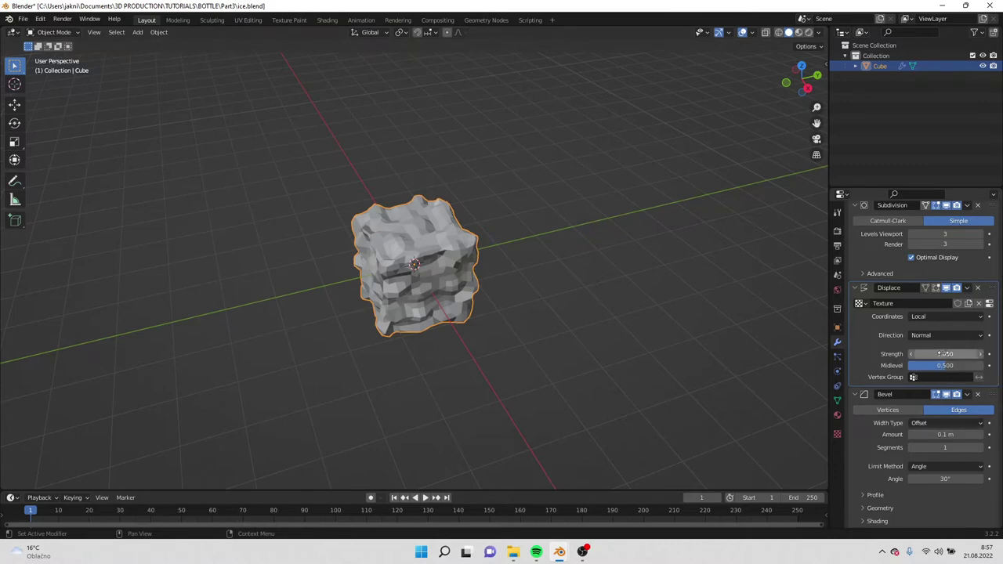
key(Return)
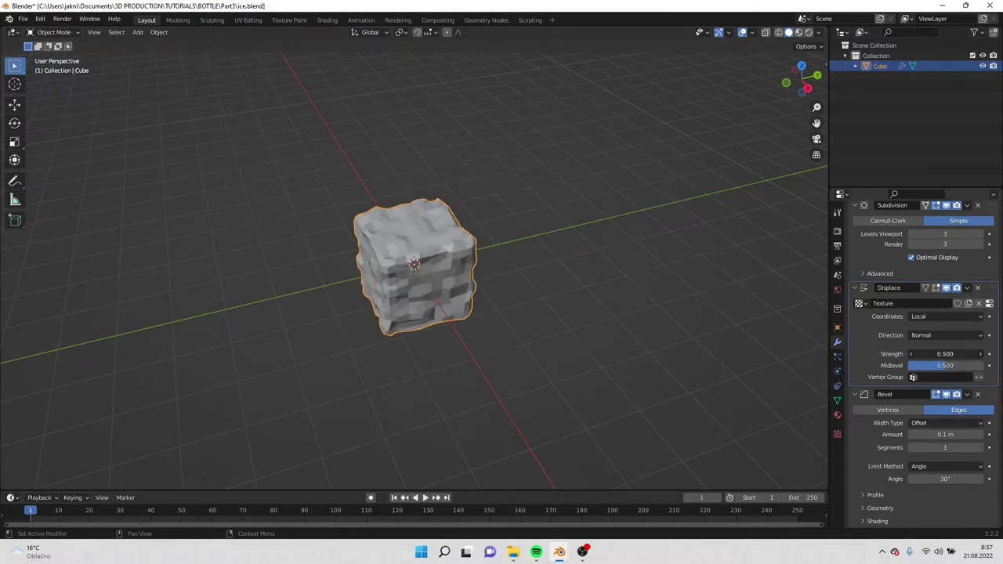
Step: Collapse the Displace, Bevel and Subdivision panels and shade the cube smooth
mouse_move(502, 264)
middle_down()
mouse_move(518, 227)
mouse_move(513, 253)
middle_up()
scroll(518, 229, up, 4)
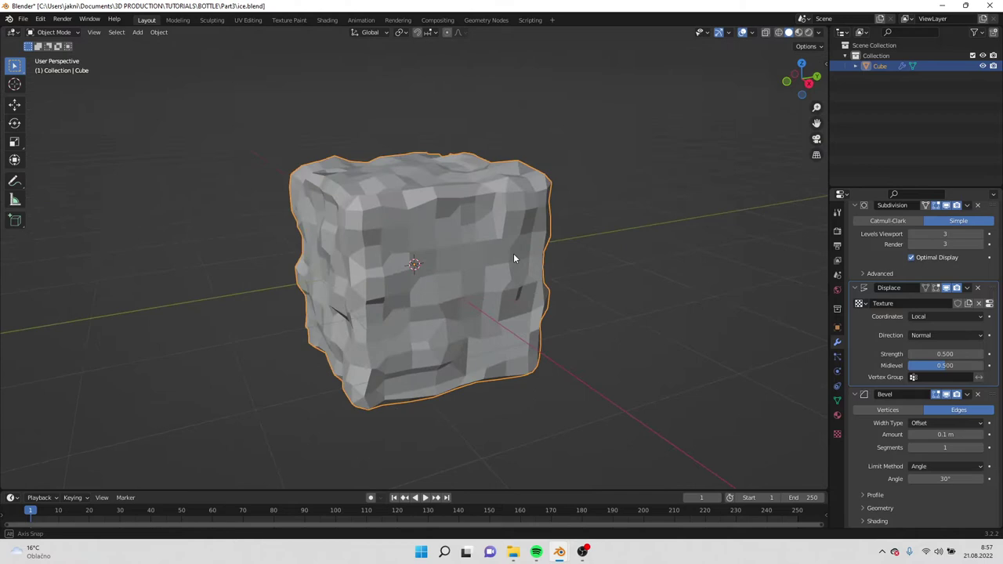
click(853, 288)
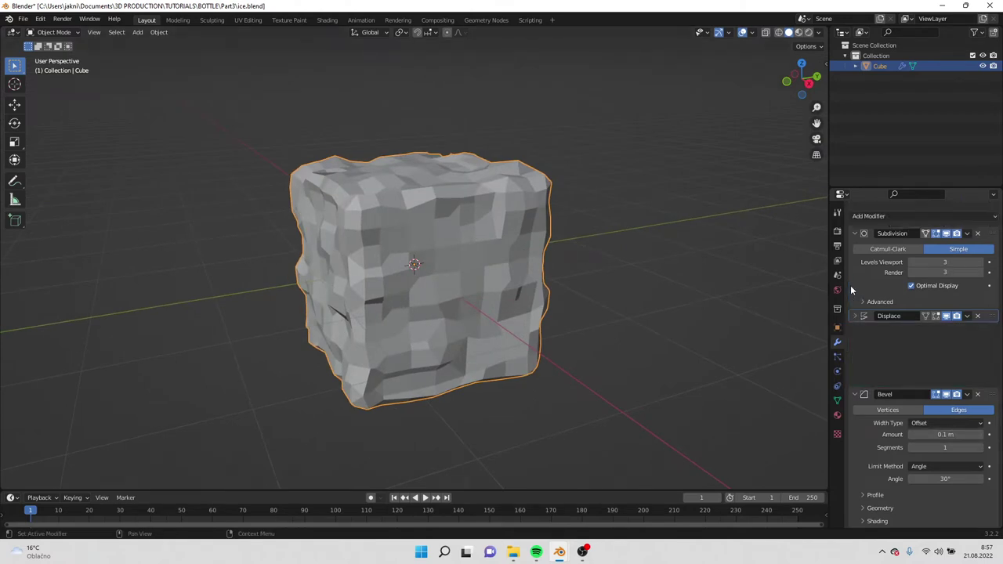
click(855, 342)
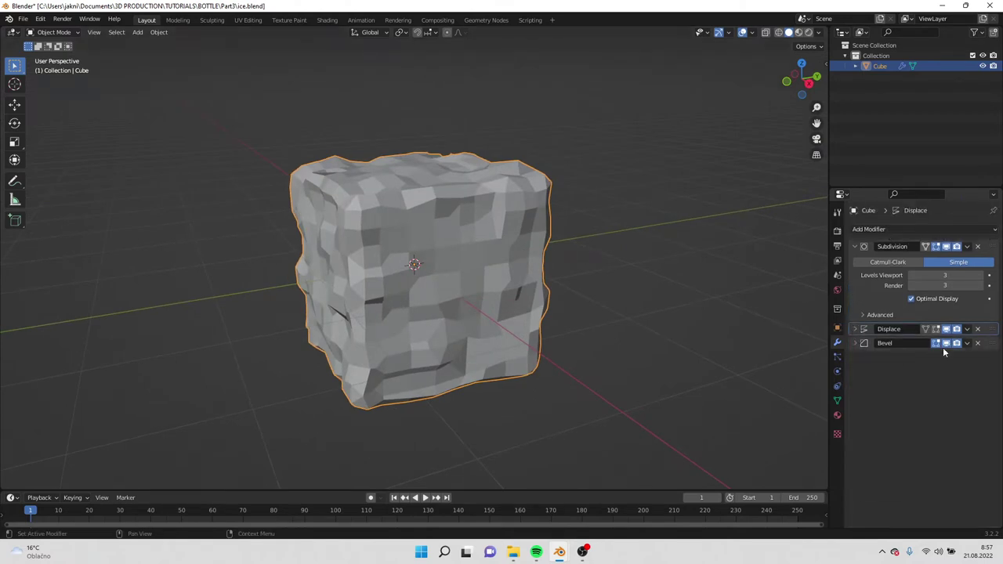
click(854, 246)
right_click(515, 280)
click(515, 280)
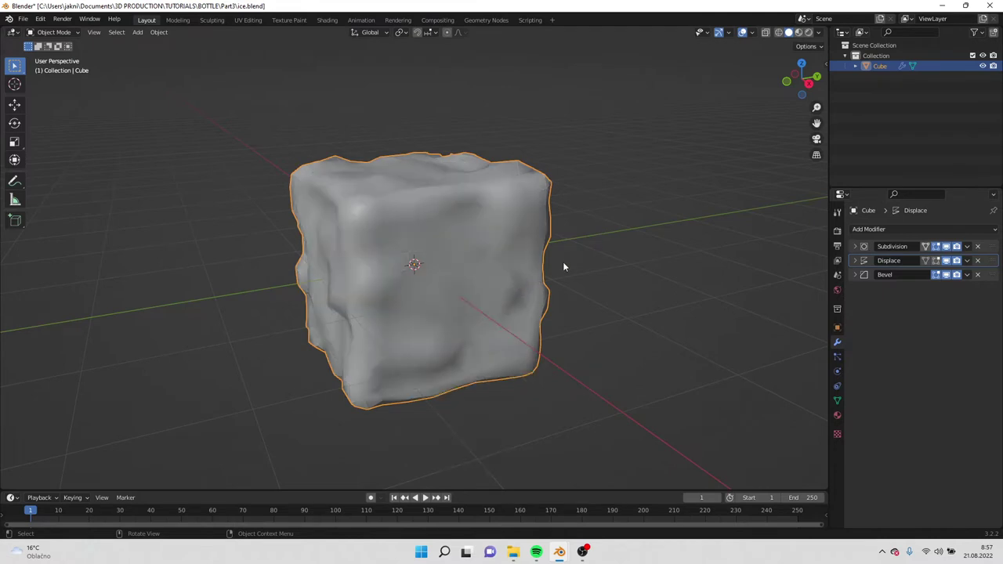
mouse_move(563, 267)
middle_down()
mouse_move(530, 264)
mouse_move(530, 280)
mouse_move(543, 268)
middle_up()
scroll(533, 279, down, 2)
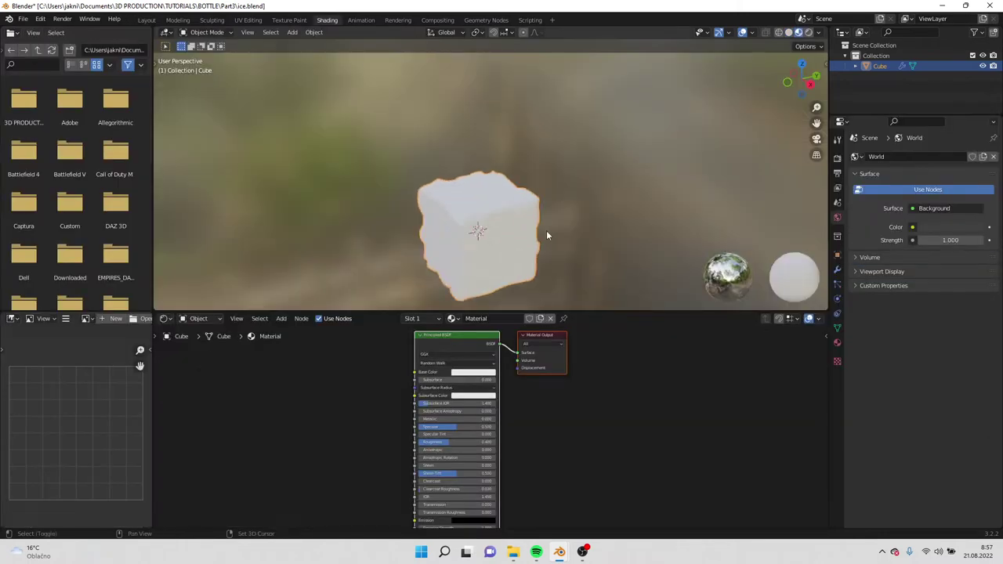
Step: Raise the cube material's Transmission to 1 to make it glassy
shift+middle_drag(547, 235, 535, 192)
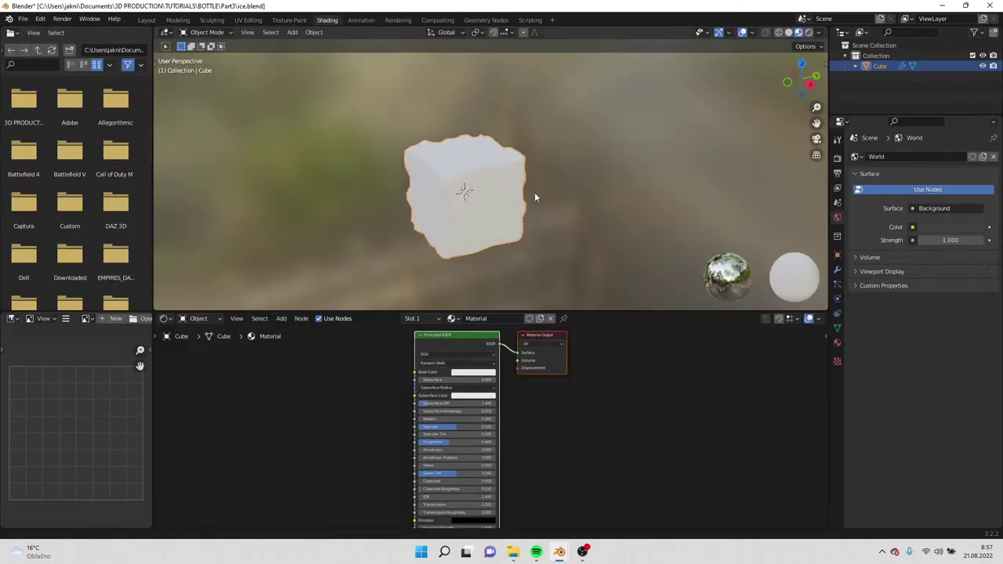
scroll(335, 432, up, 3)
middle_drag(575, 447, 576, 413)
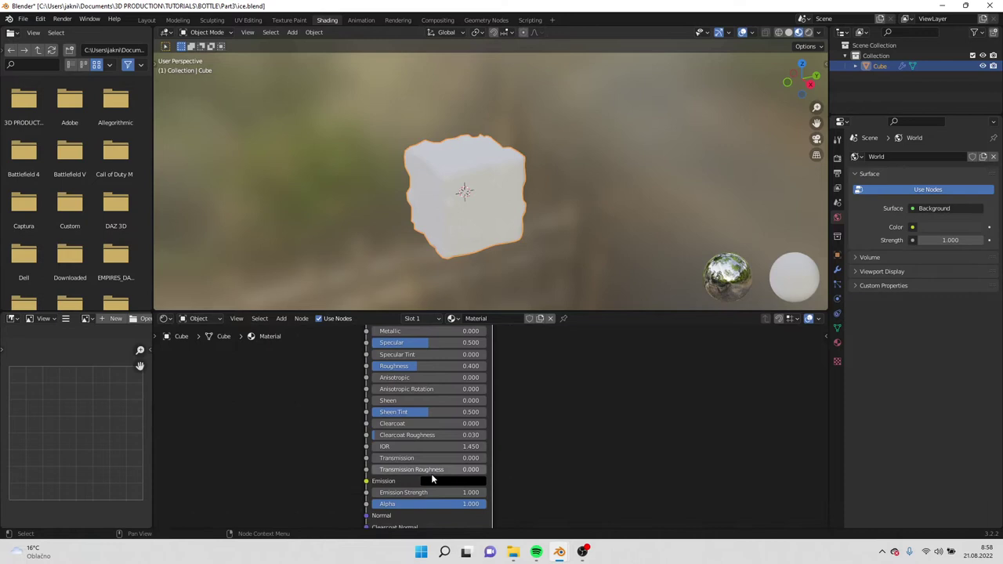
drag(423, 458, 501, 458)
middle_drag(578, 383, 594, 430)
Step: Add a Noise Texture node to the left of the Principled BSDF
middle_drag(303, 405, 426, 412)
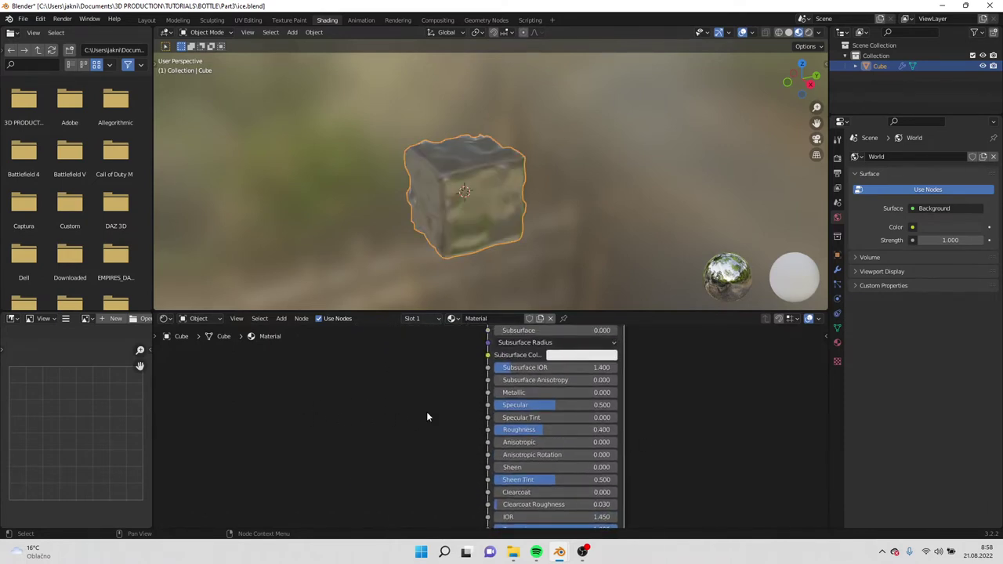
key(shift+a)
click(426, 412)
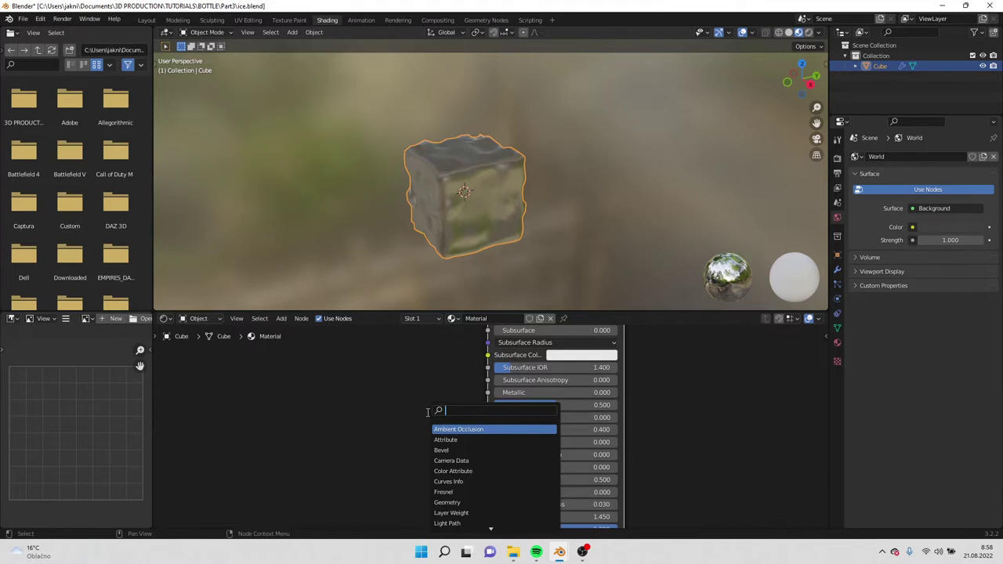
text(nois)
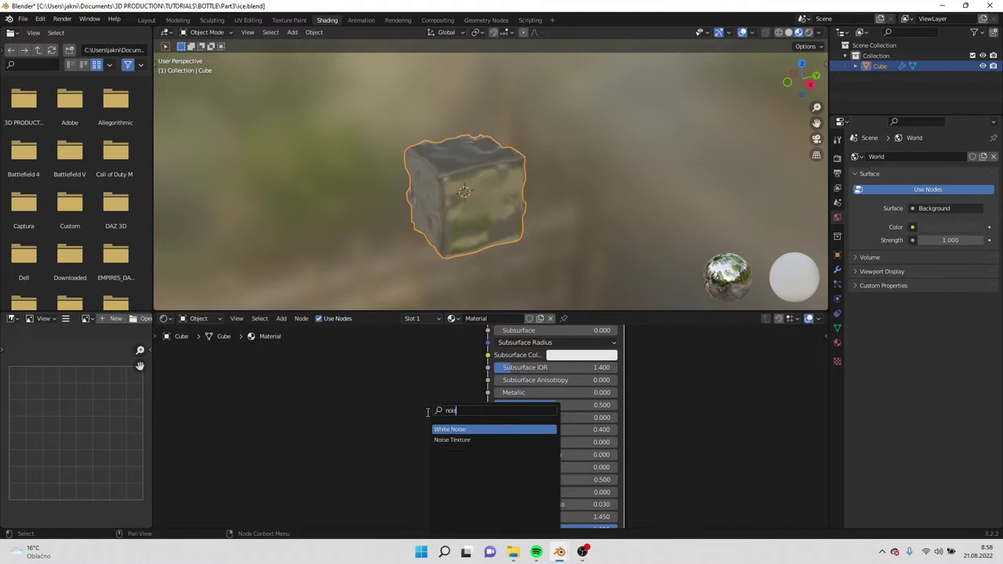
click(452, 440)
click(341, 405)
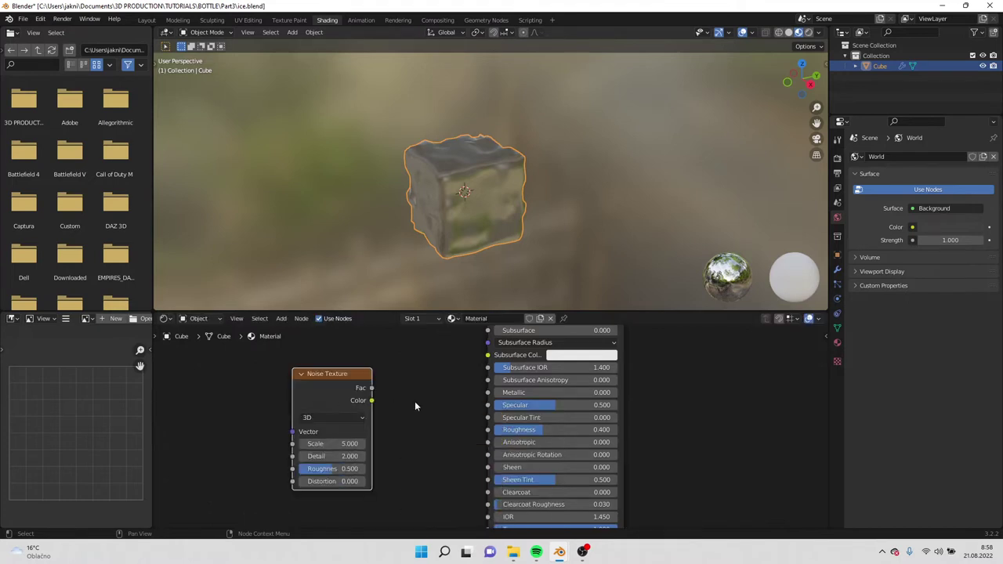
Step: Add an Ease ColorRamp fed by the noise Fac, with the black stop at 0.264
key(shift+a)
click(344, 390)
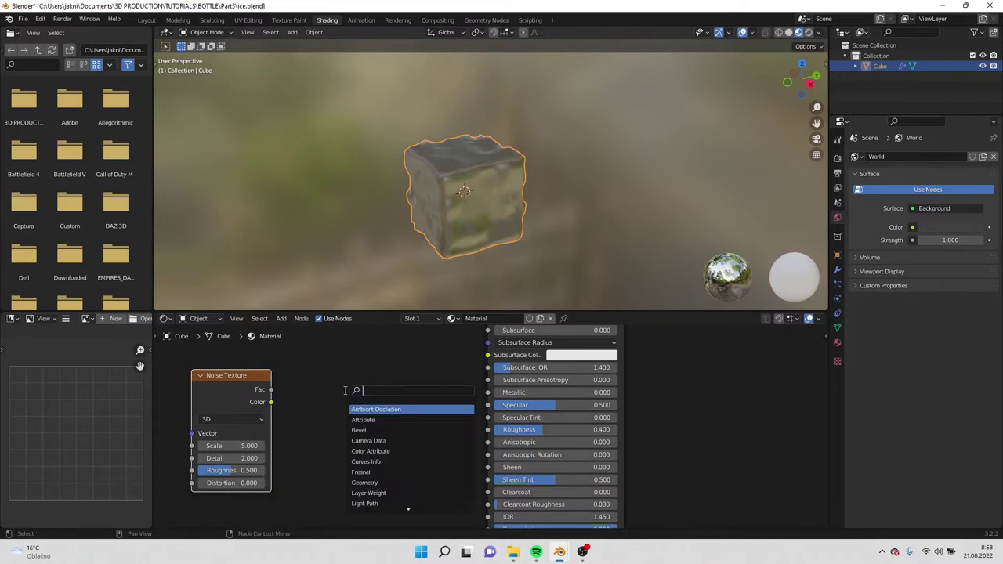
text(color)
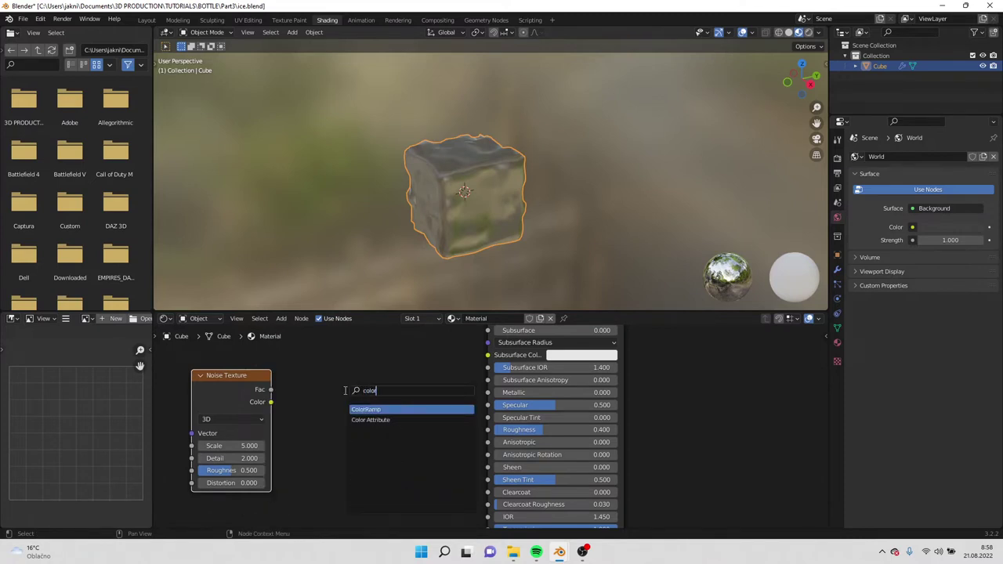
click(363, 409)
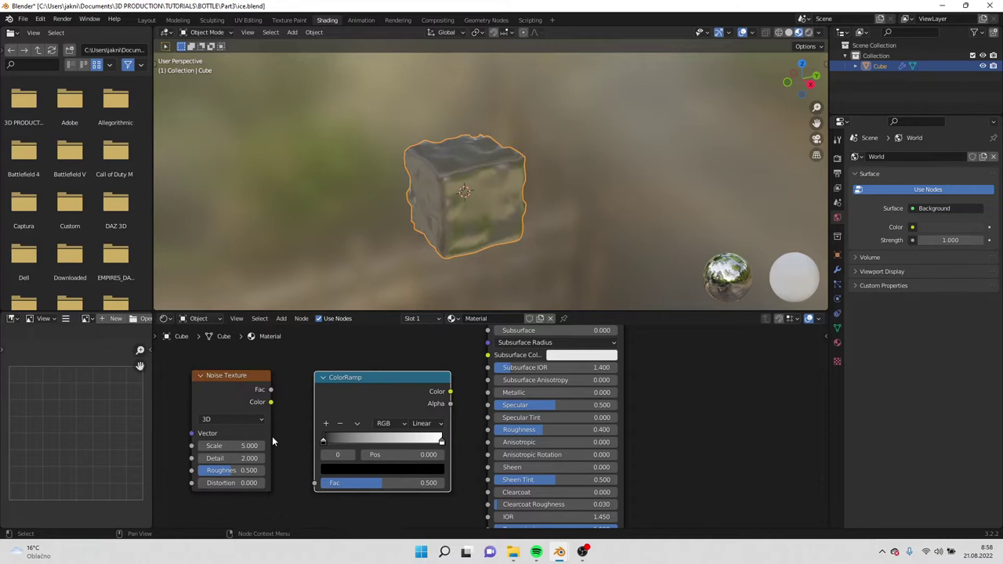
drag(270, 390, 314, 483)
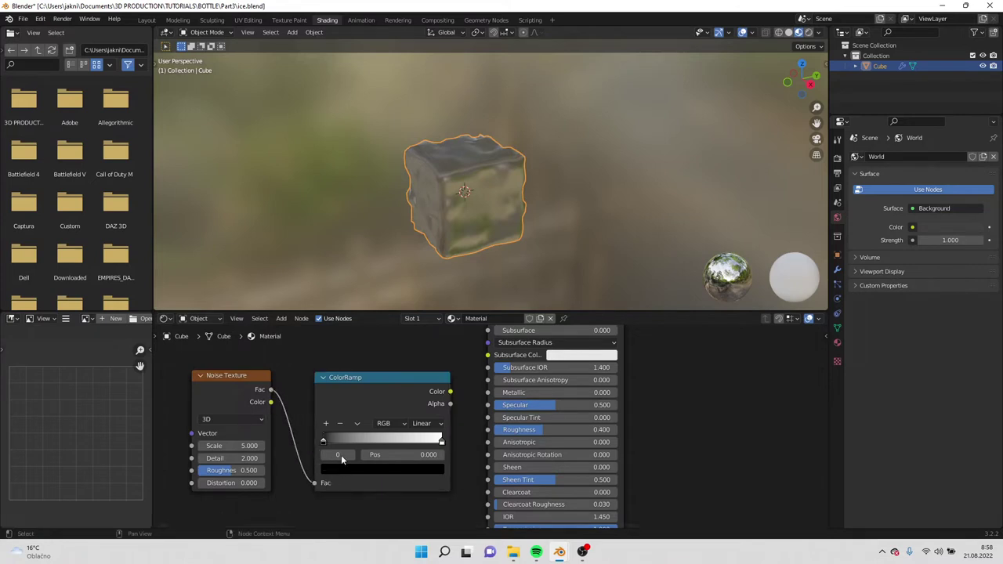
click(421, 424)
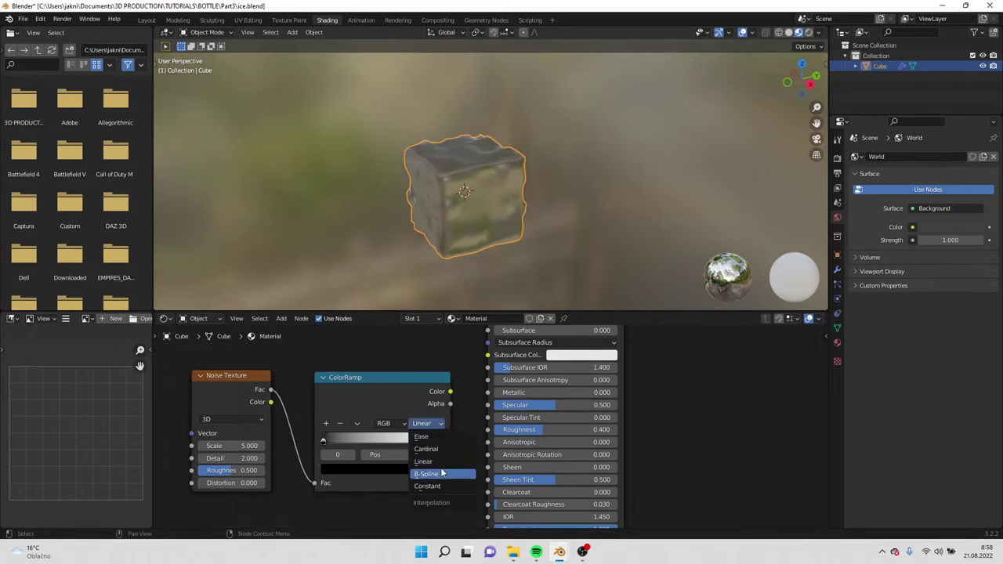
click(442, 437)
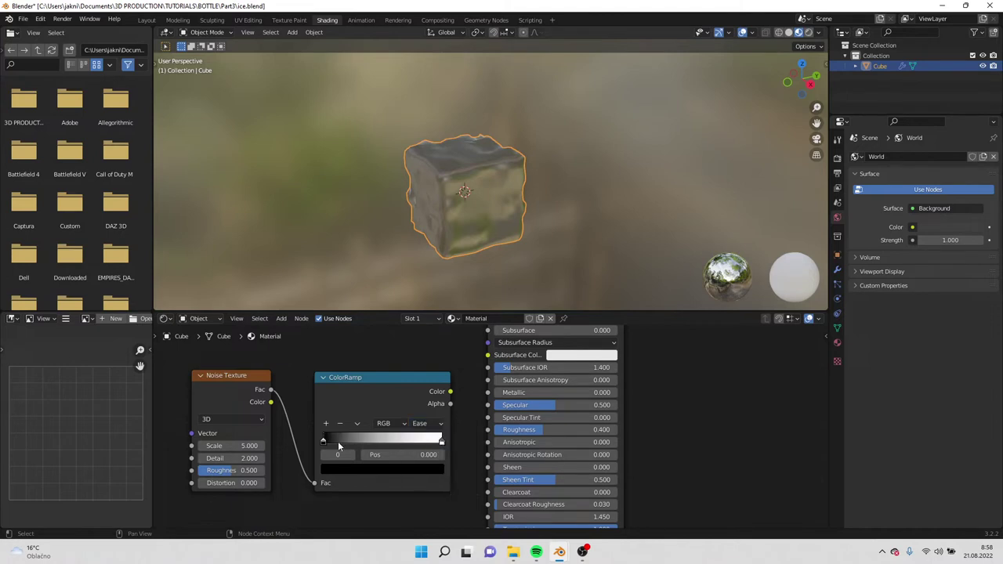
drag(323, 440, 354, 440)
Step: Wire the ramp Color to Roughness, lighten the black stop slightly and darken white to grey
drag(449, 392, 423, 441)
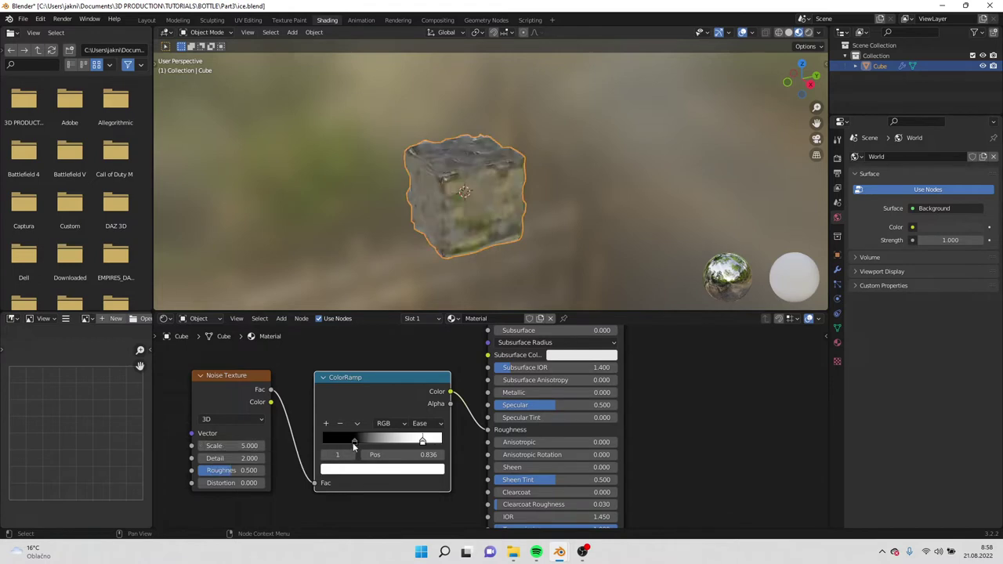
click(354, 441)
click(355, 471)
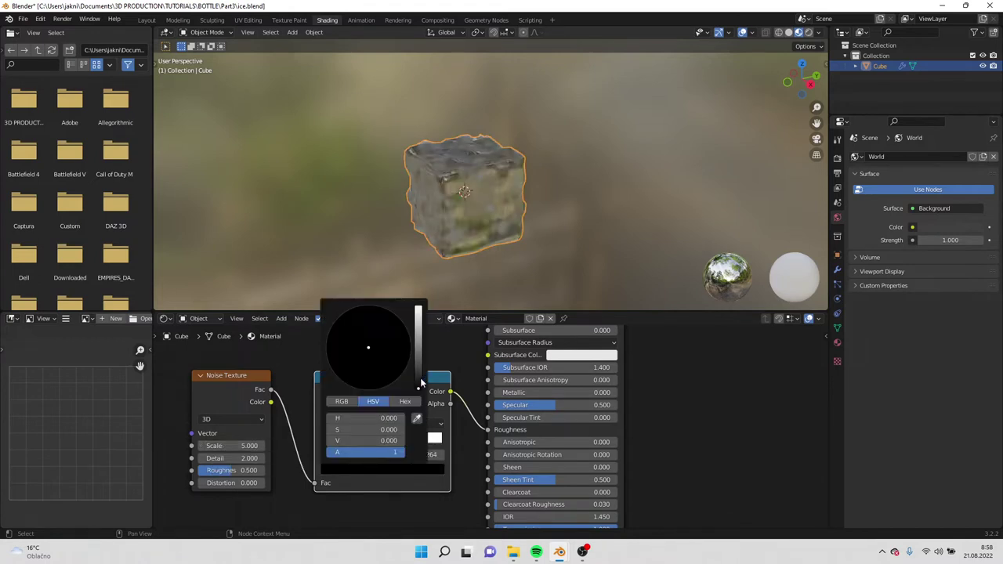
drag(421, 384, 422, 382)
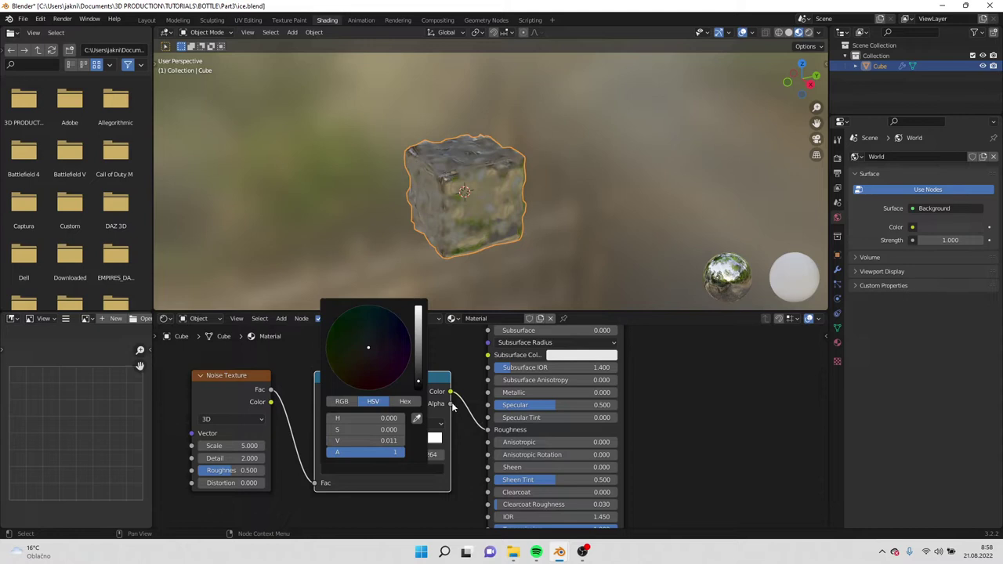
click(422, 441)
click(424, 471)
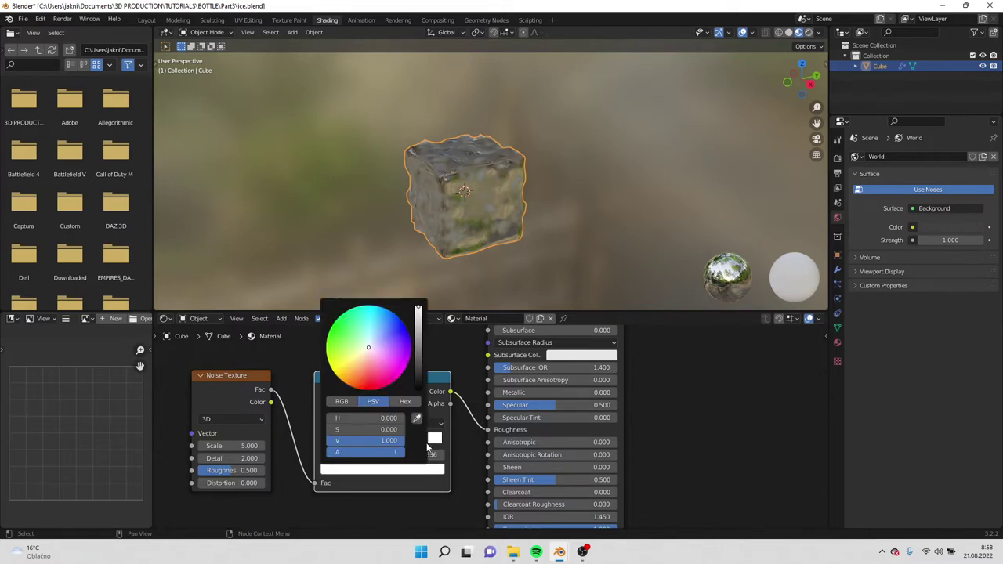
drag(417, 323, 420, 340)
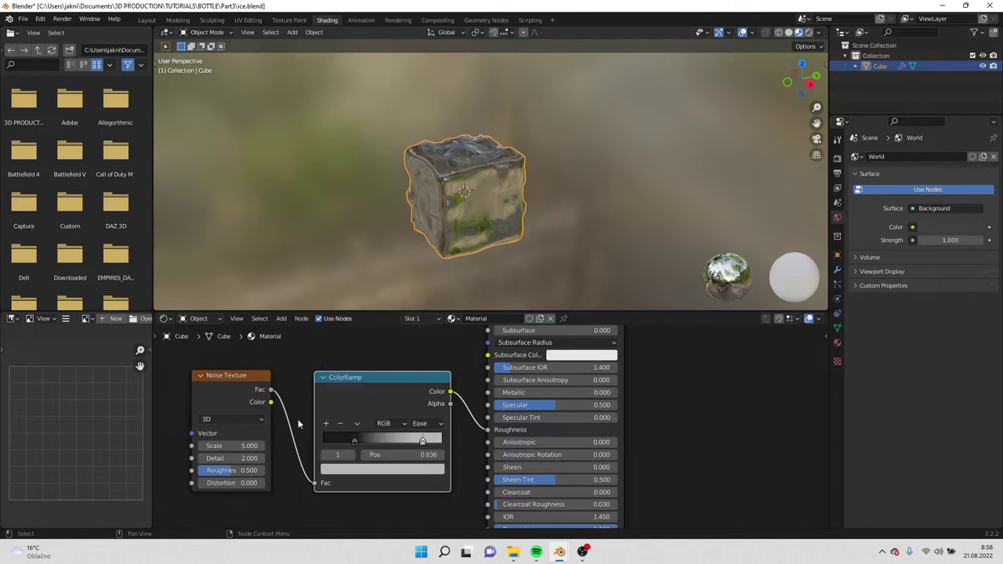
Step: Set the noise Scale to 2 and move the black ramp stop to 0.318
click(242, 446)
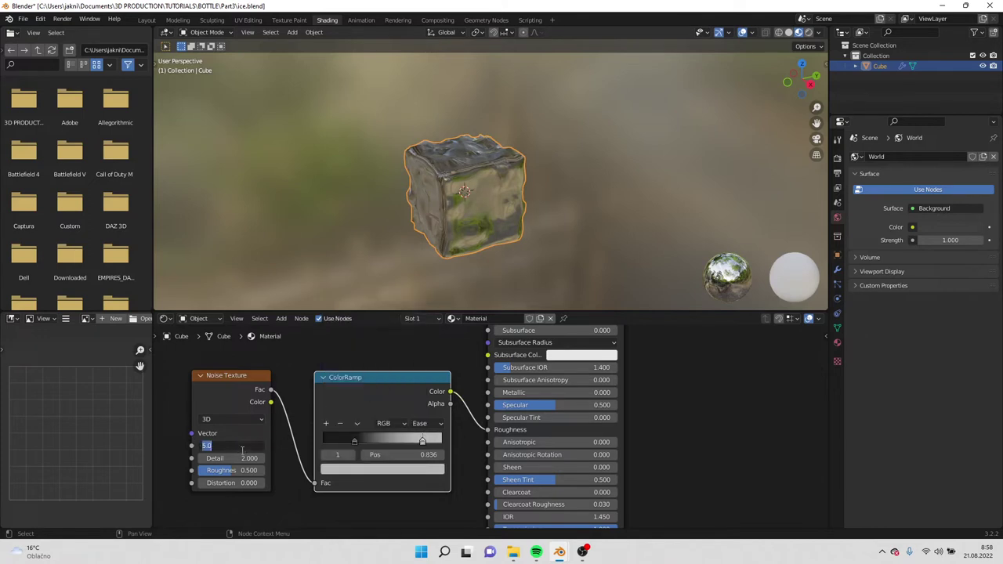
key(Return)
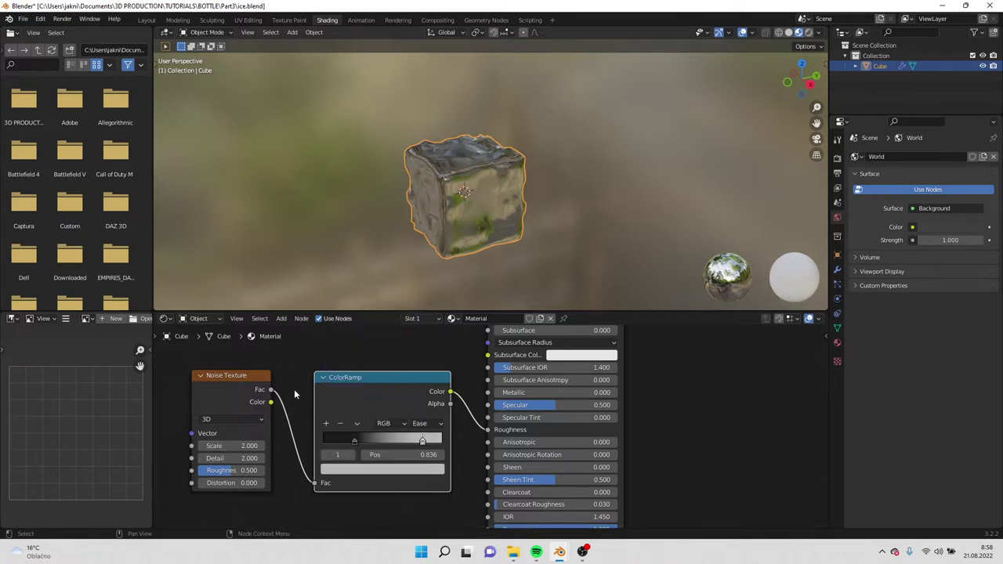
middle_drag(294, 388, 323, 341)
scroll(323, 341, down, 2)
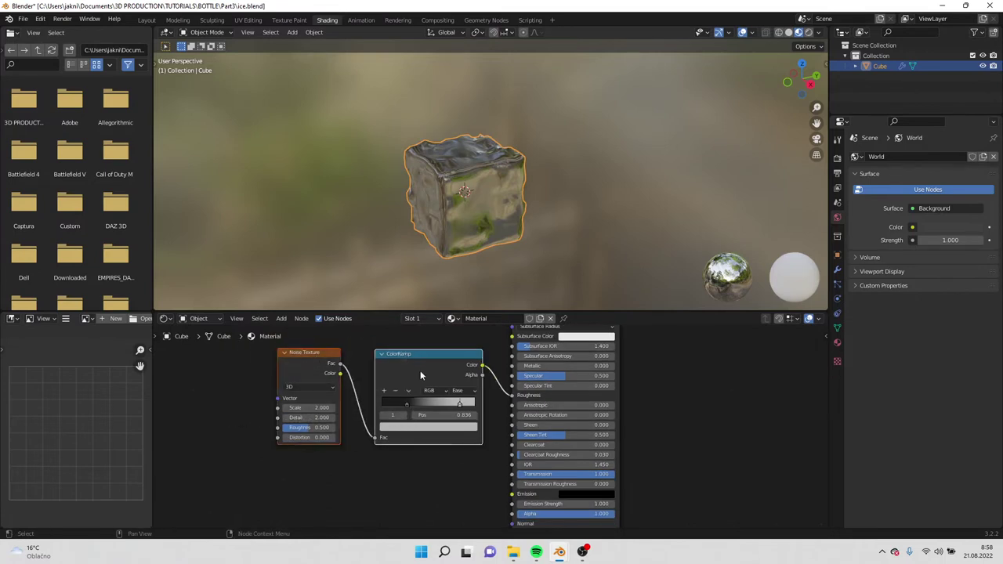
drag(408, 362, 340, 368)
scroll(410, 445, up, 3)
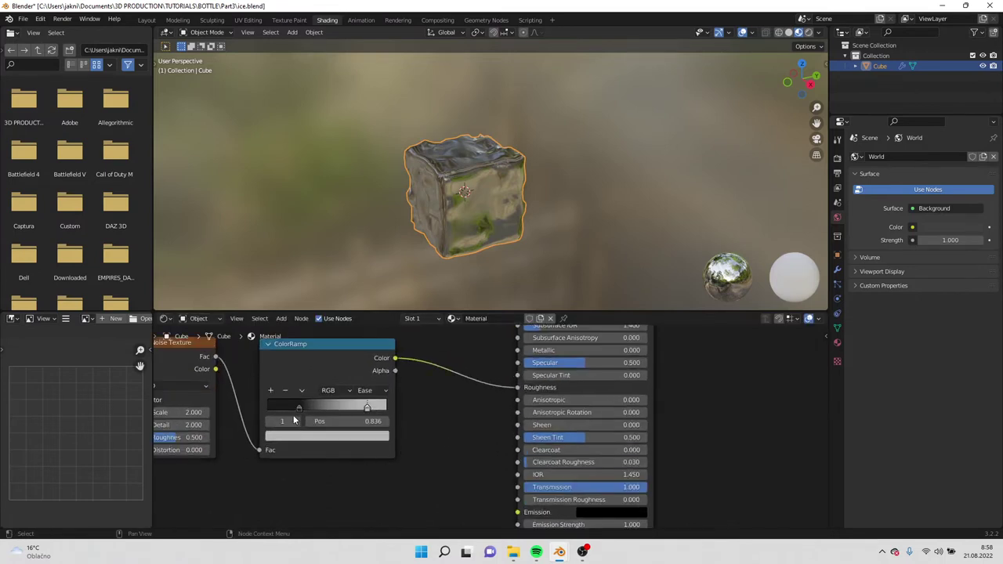
drag(299, 408, 306, 409)
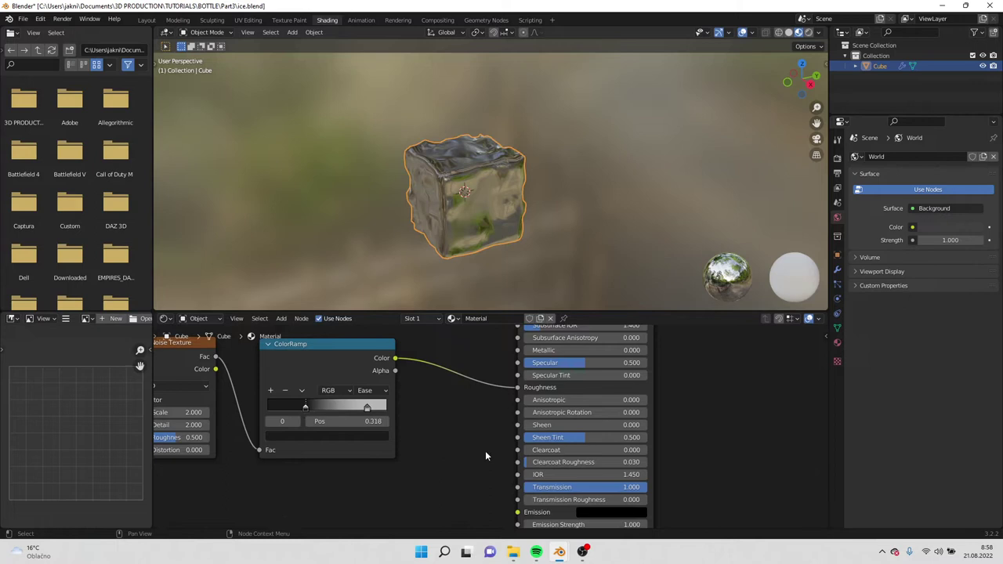
middle_drag(474, 452, 459, 414)
Step: Add a Bump node driven by the ramp Color into Height, feeding the shader's Normal
key(shift+a)
click(460, 415)
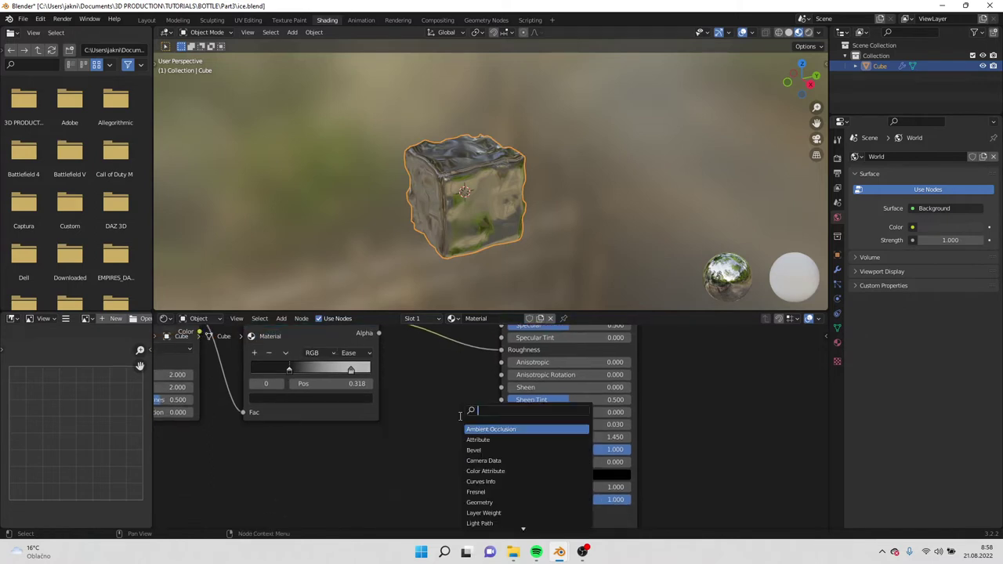
text(bu)
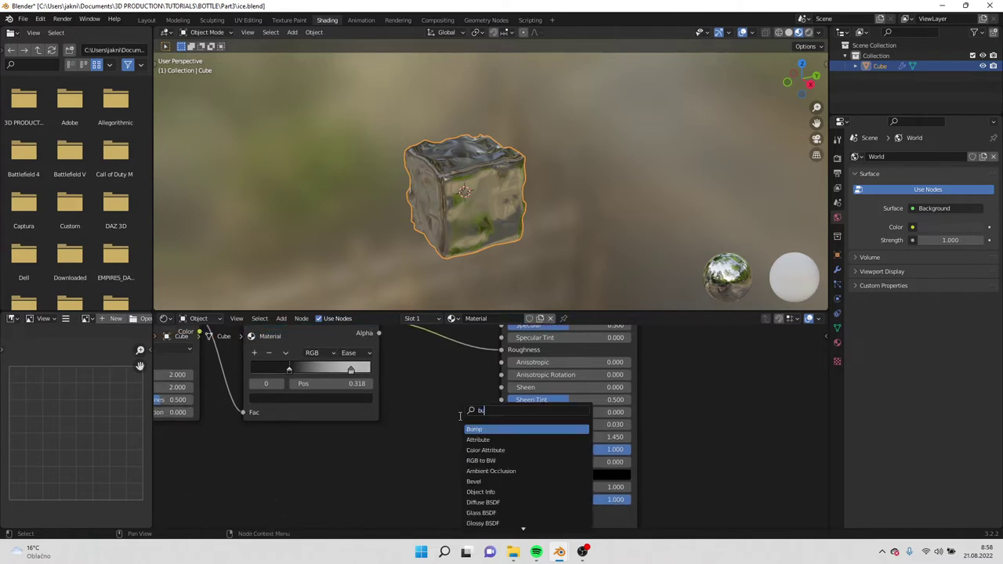
key(Return)
click(396, 463)
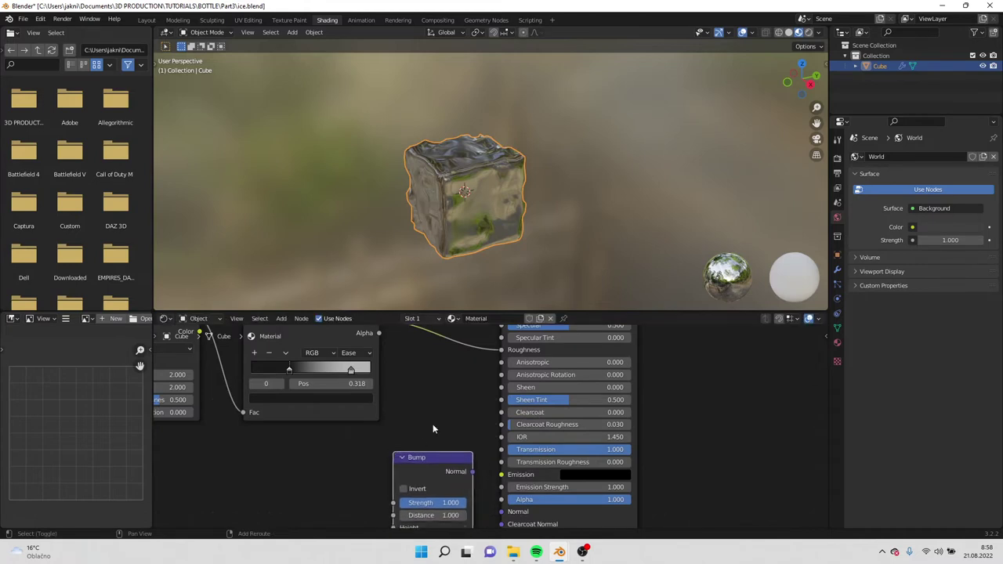
middle_drag(464, 423, 459, 374)
drag(465, 423, 496, 463)
scroll(462, 439, down, 2)
middle_drag(459, 441, 454, 458)
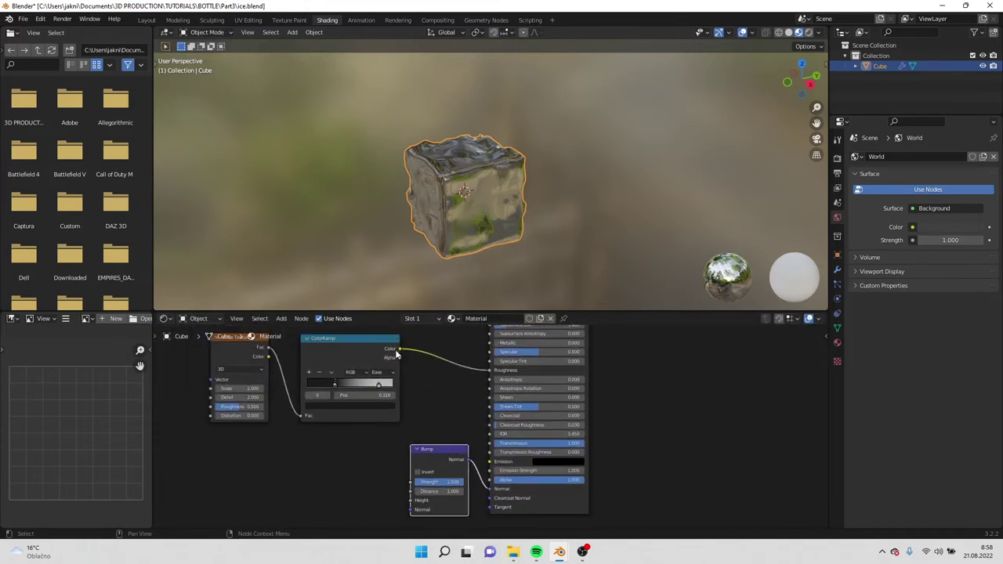
drag(398, 348, 410, 500)
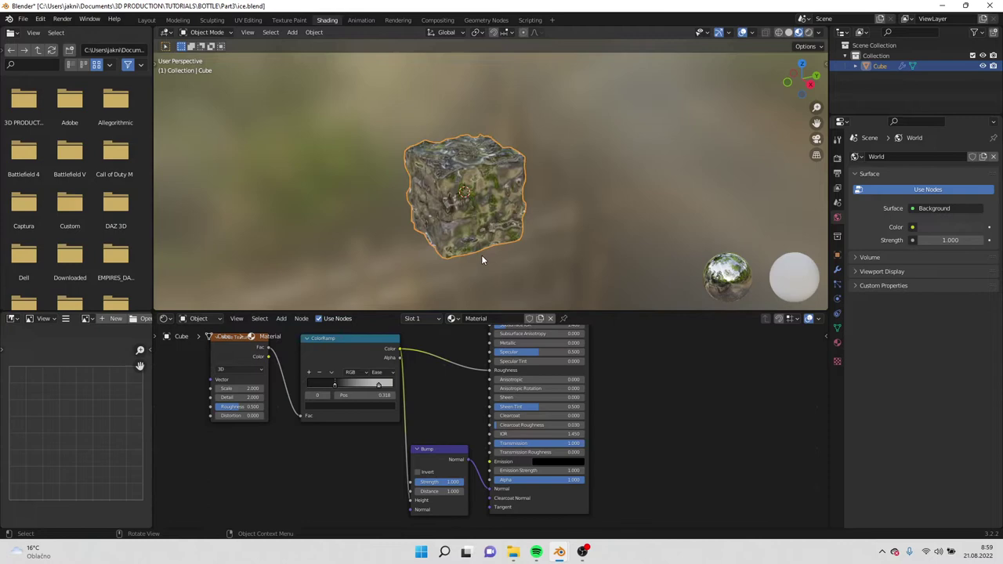
Step: Inspect the bumpy cube and slide the left ramp stop to 0.409
middle_drag(481, 255, 474, 247)
scroll(478, 251, up, 3)
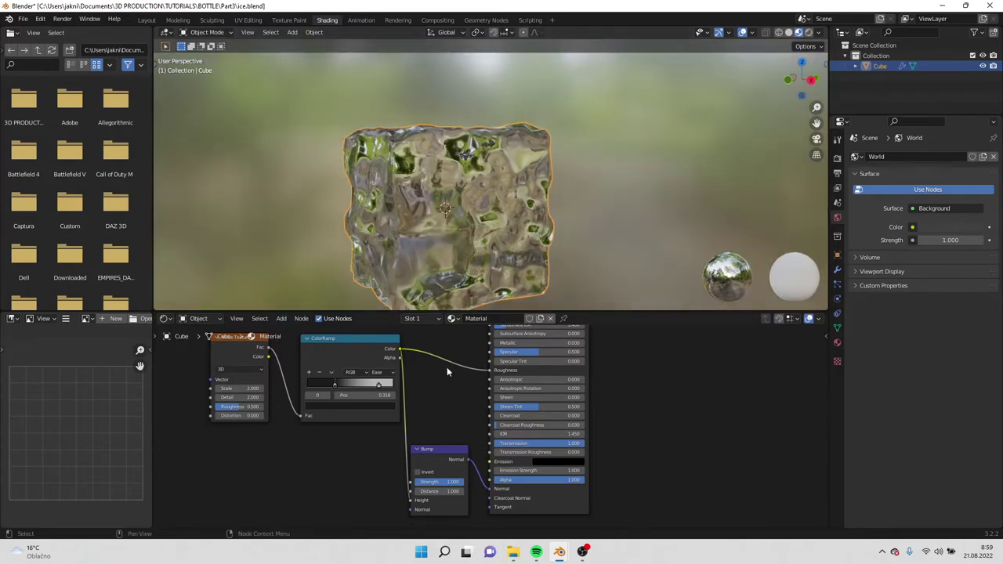
middle_drag(389, 370, 398, 406)
drag(398, 406, 382, 413)
middle_drag(382, 414, 452, 412)
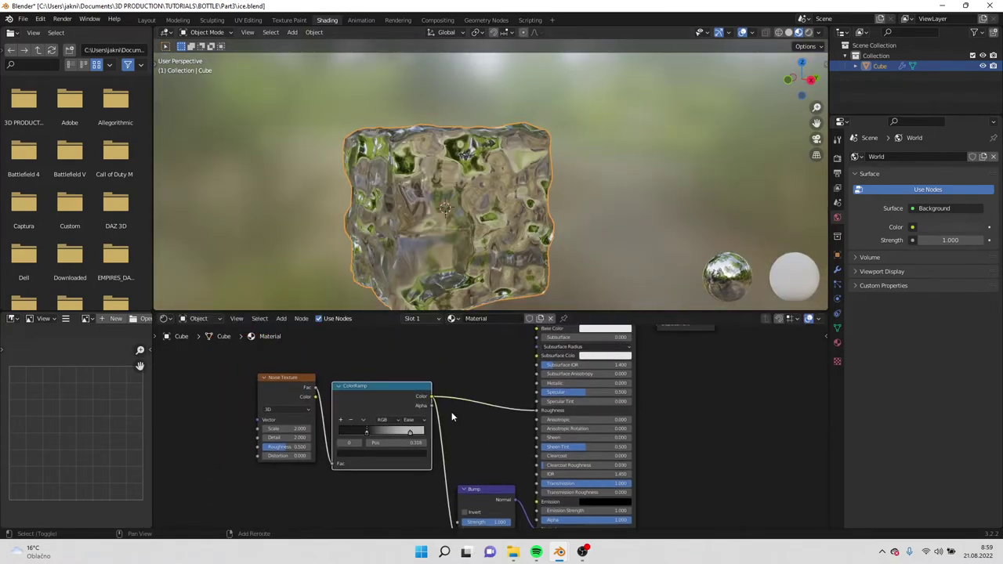
scroll(452, 412, up, 2)
drag(321, 434, 333, 433)
Step: Lower the cube's Displace modifier strength from 0.5 to 0.300
middle_drag(457, 115, 502, 133)
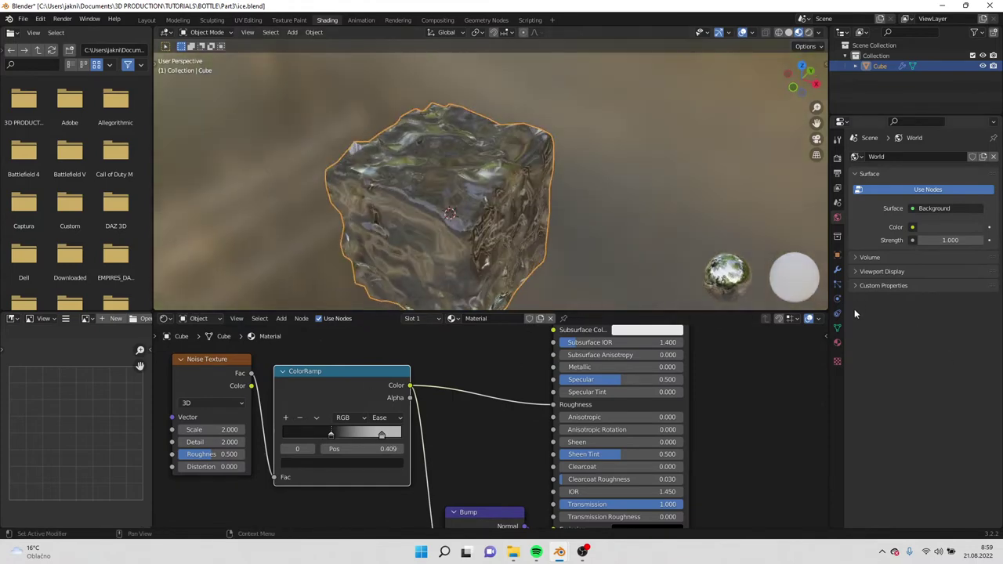
click(837, 269)
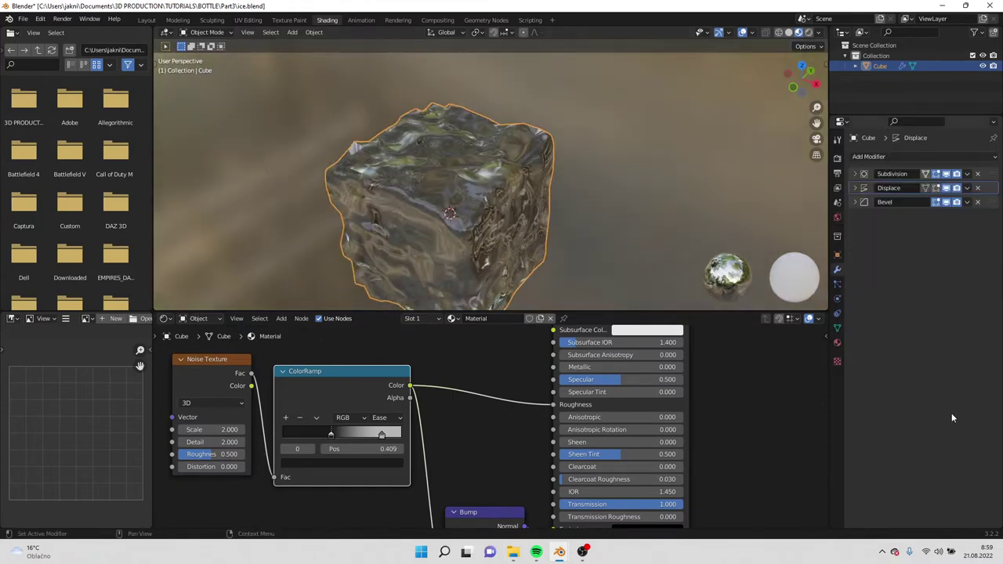
click(855, 188)
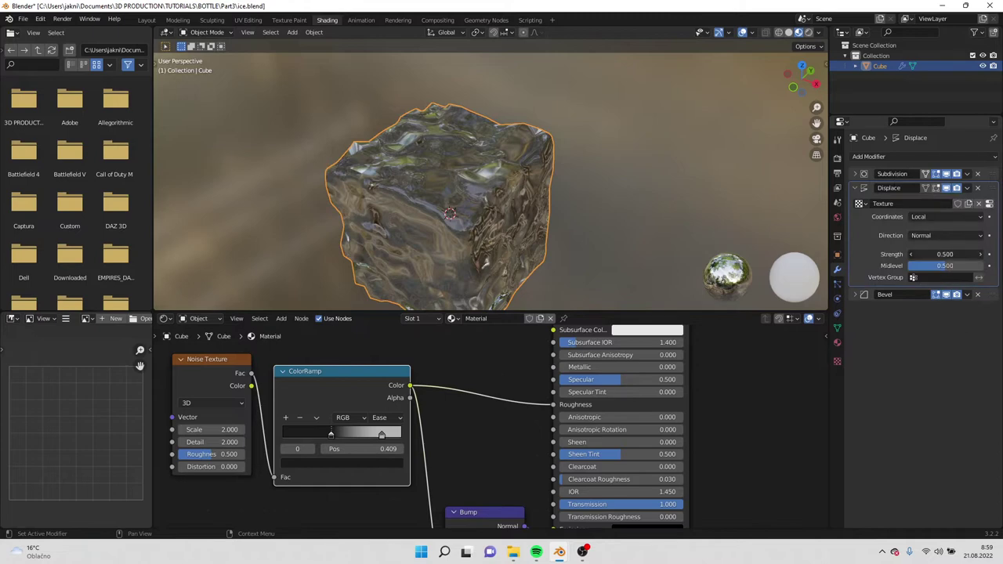
drag(945, 254, 893, 253)
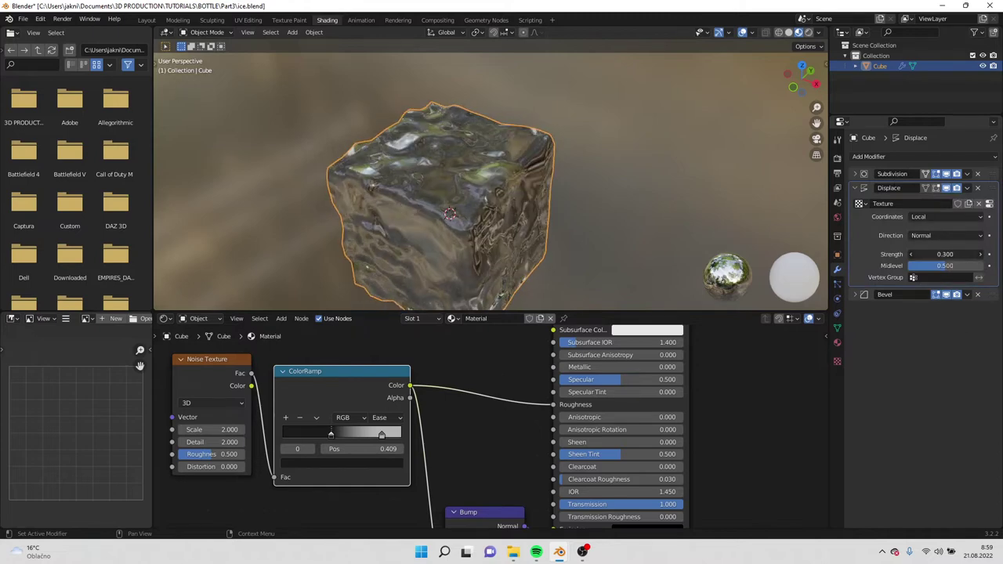
middle_drag(646, 199, 567, 166)
scroll(572, 133, down, 4)
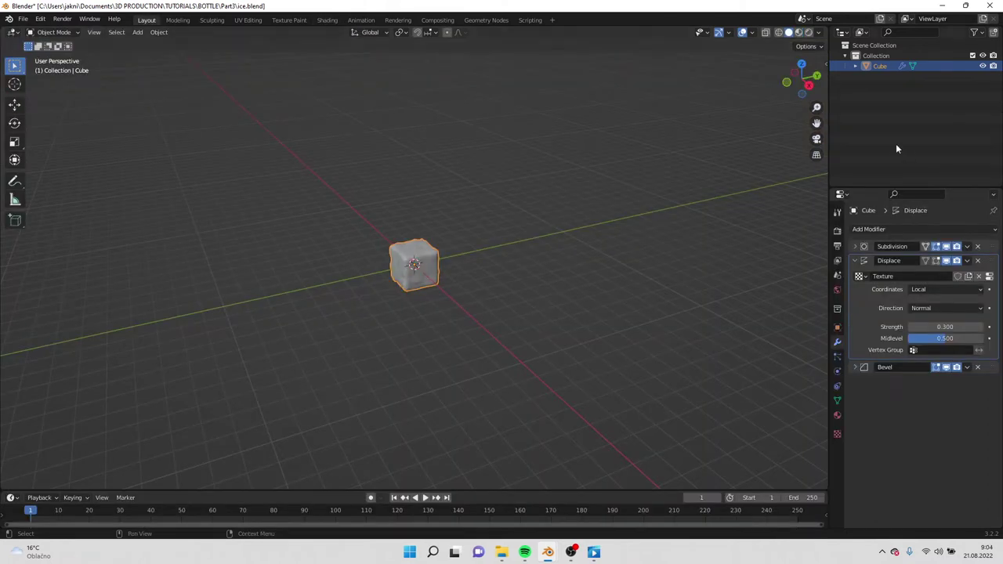
Step: Rename the cube's collection to 'ice' and exclude it from the scene
double_click(876, 56)
text(ice)
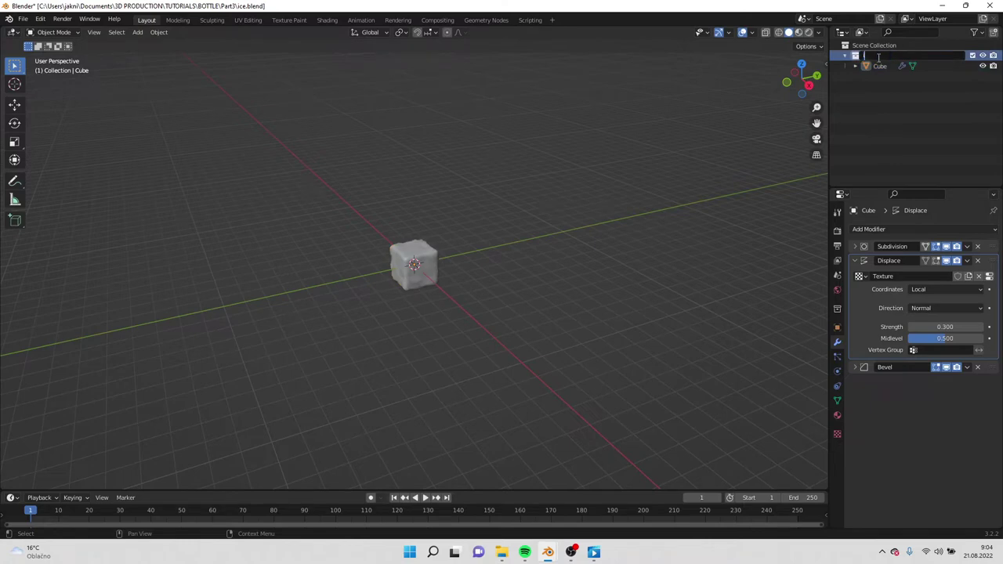
key(Return)
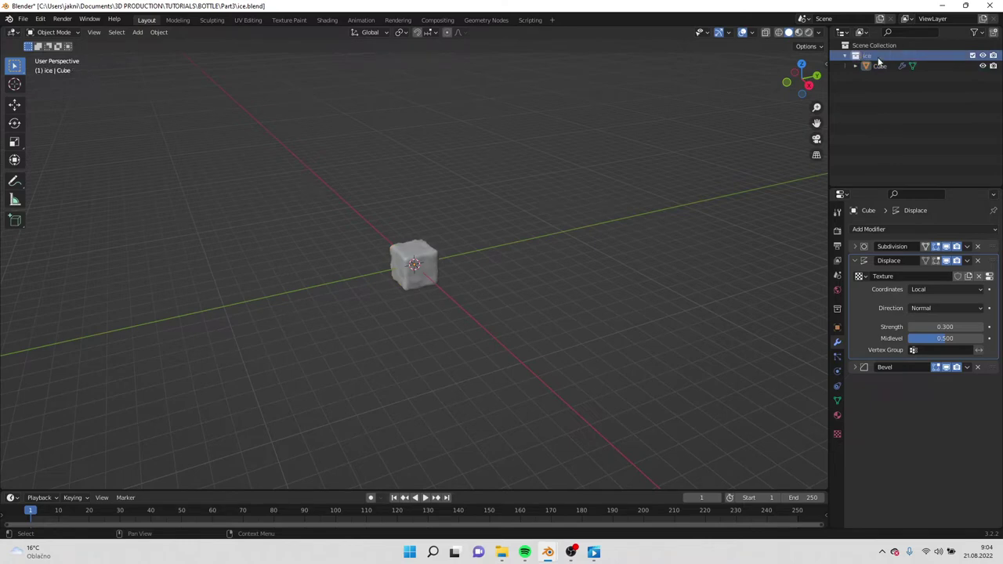
click(973, 56)
Step: Add a new cube and raise its geometry so it sits on the grid
key(shift+a)
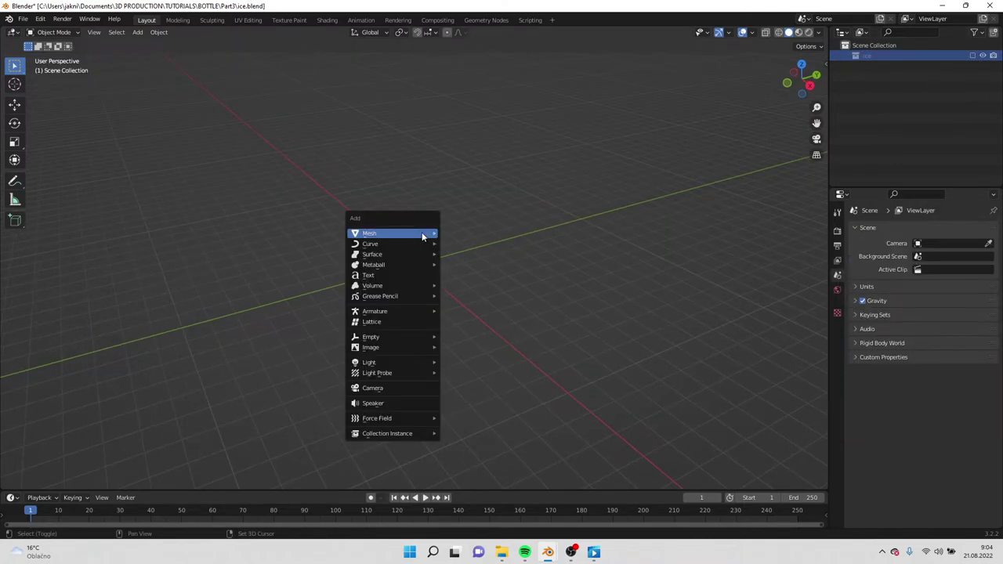
mouse_move(422, 232)
click(453, 244)
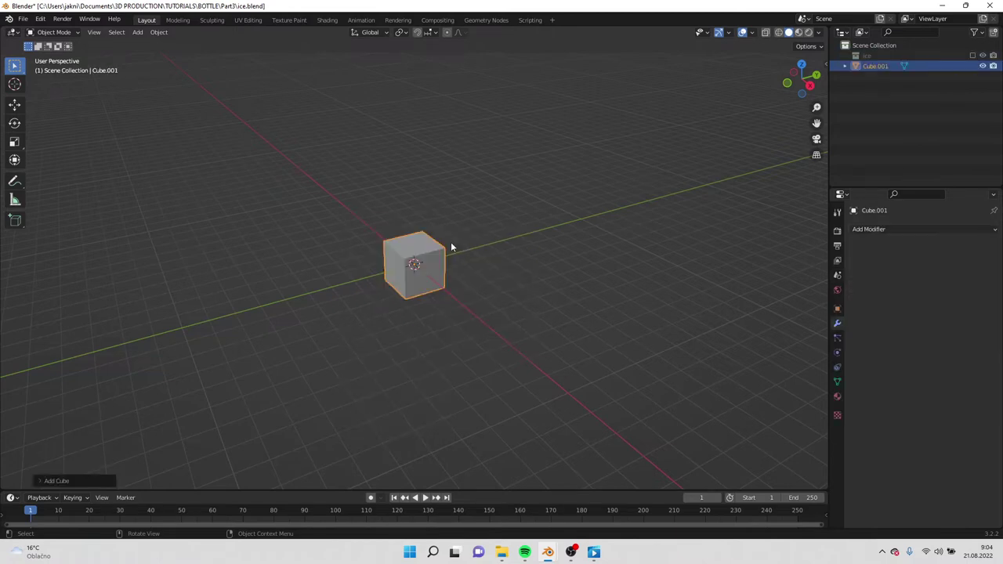
key(Tab)
key(g)
key(z)
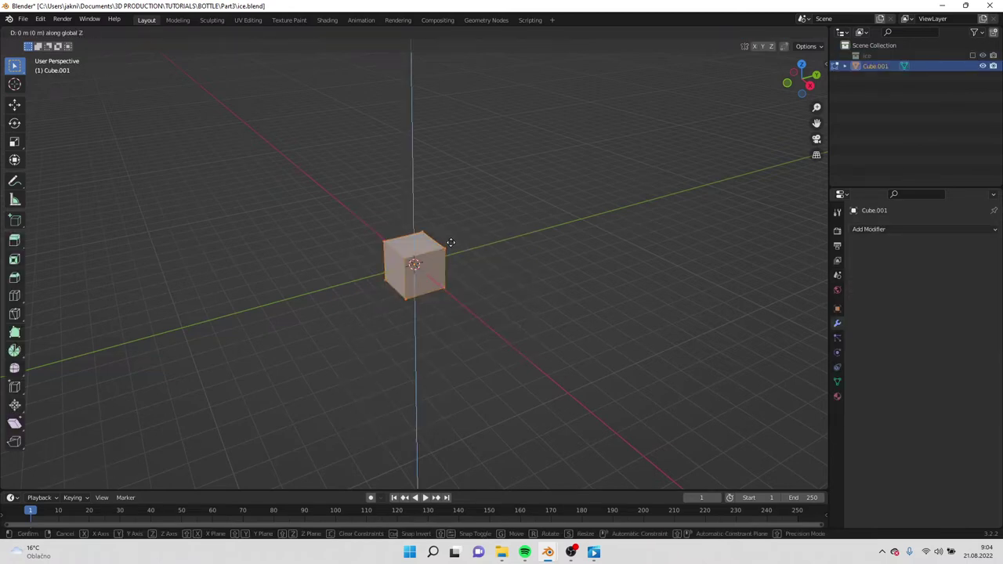
click(450, 241)
key(Tab)
Step: Scale the new cube up and stretch it along Z into a tall box
key(s)
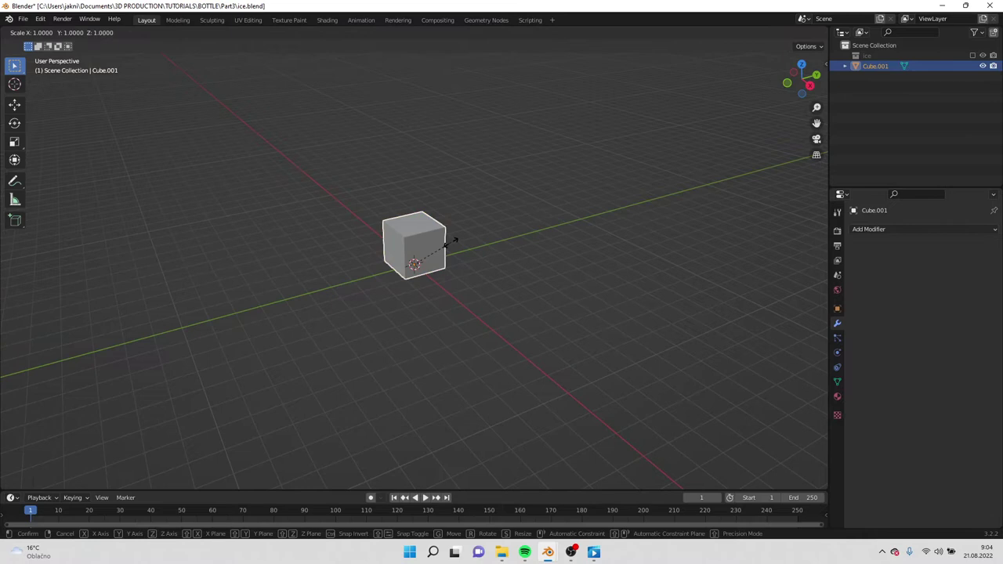
click(618, 199)
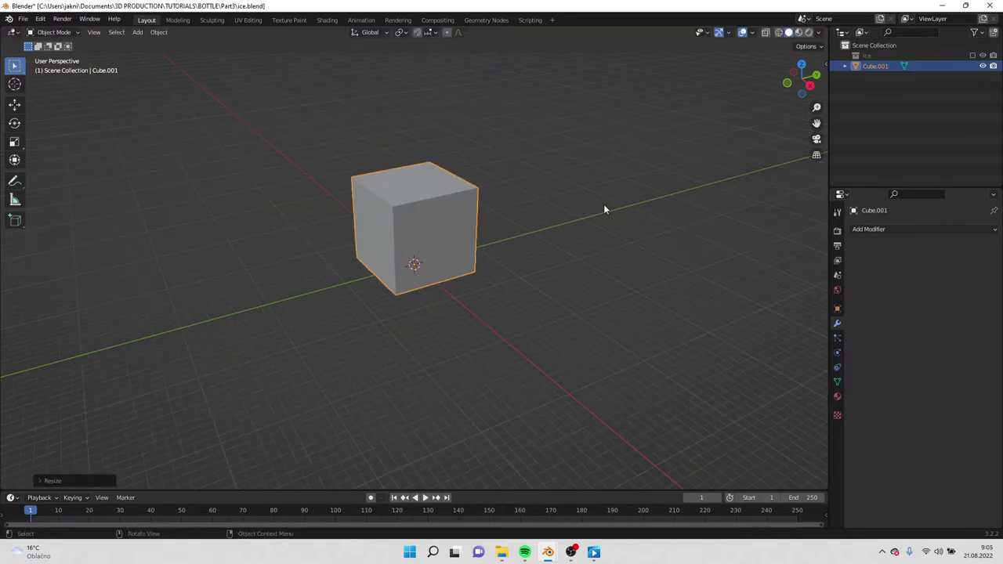
key(KP_1)
key(s)
key(z)
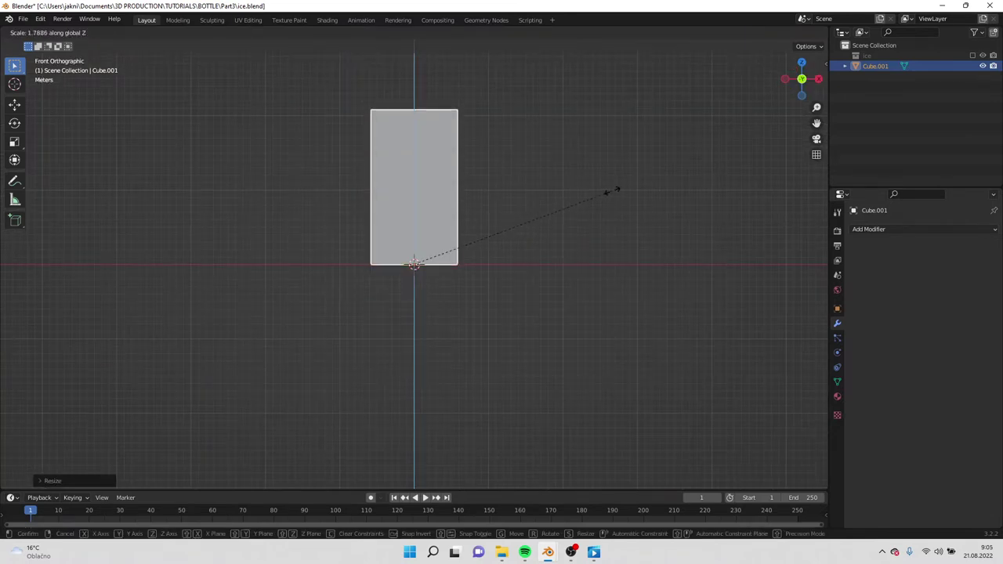
click(619, 189)
key(s)
click(580, 196)
middle_drag(580, 196, 540, 232)
Step: Make the tall box a Fluid Domain of type Liquid
click(837, 352)
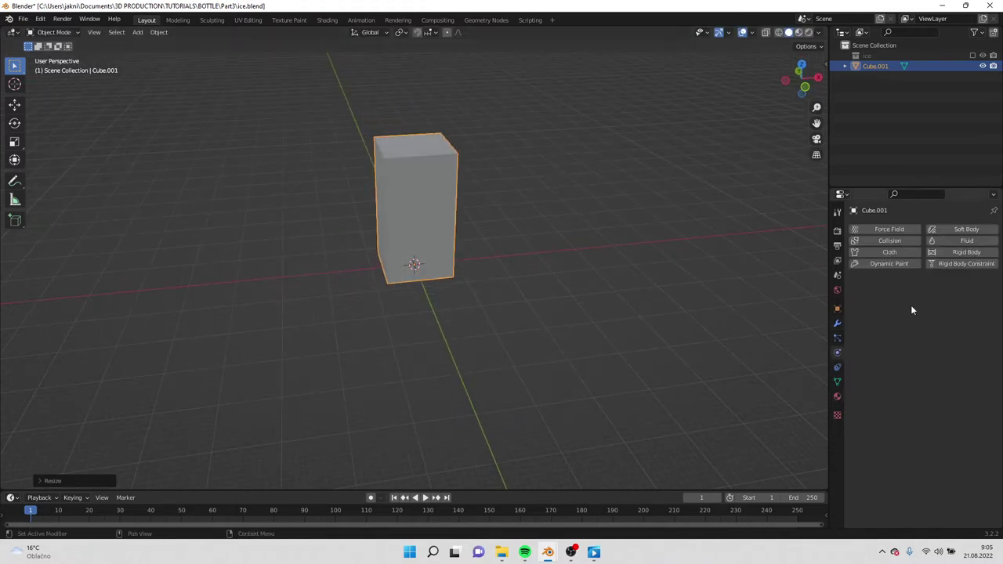
click(970, 243)
click(932, 296)
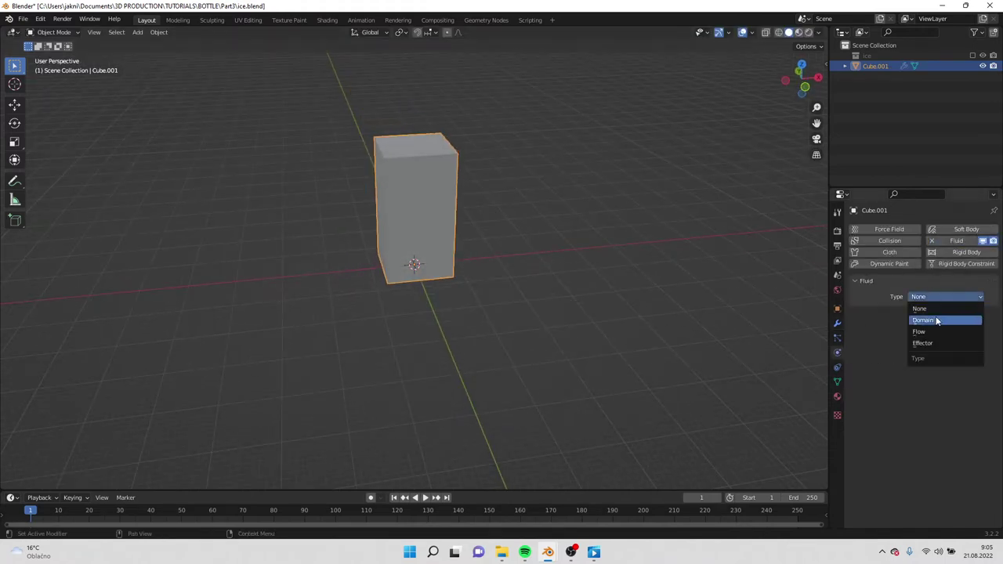
click(935, 320)
middle_drag(624, 330, 531, 263)
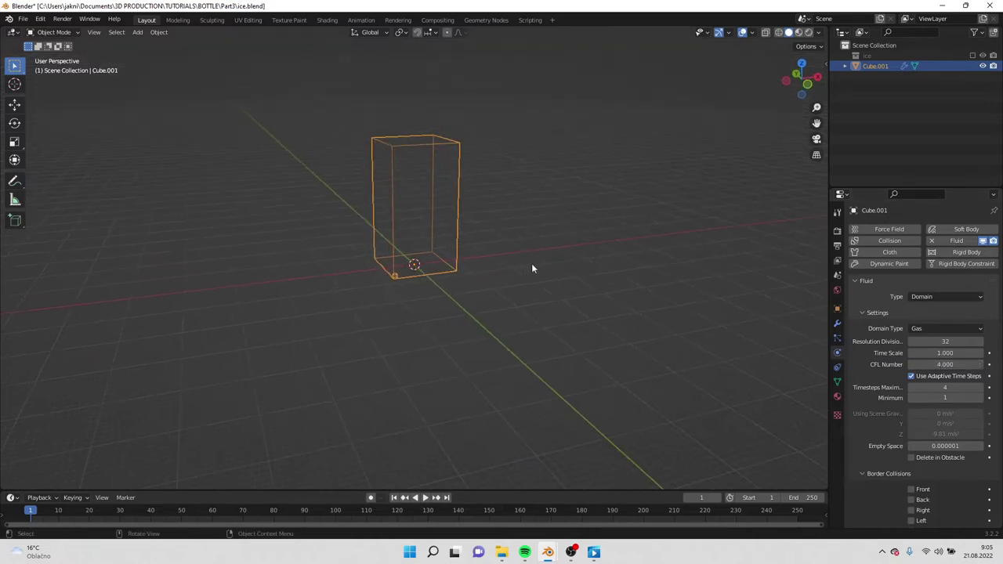
click(938, 327)
click(923, 354)
middle_drag(619, 292, 563, 275)
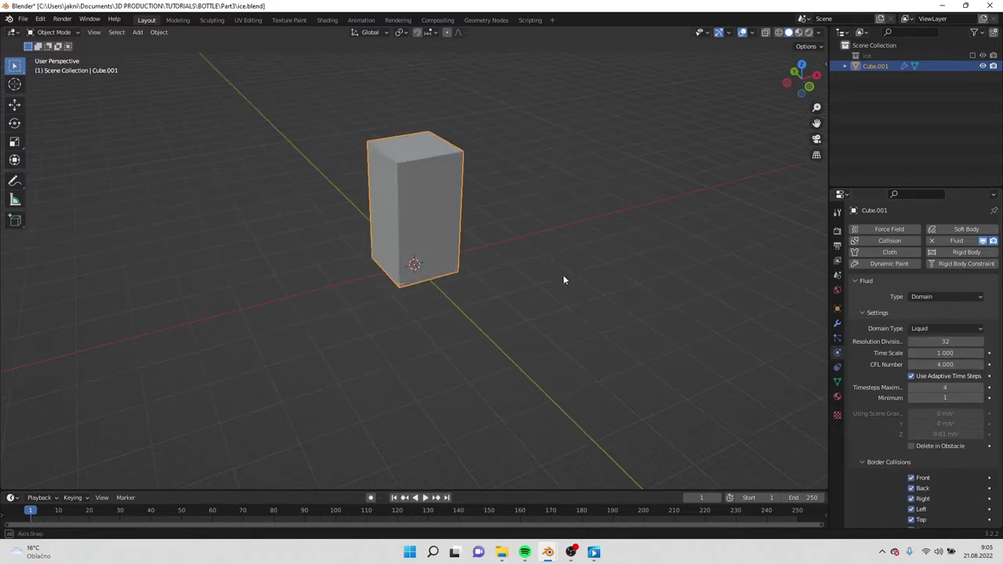
scroll(505, 277, up, 5)
Step: Turn on X-ray to see inside the domain box
click(765, 33)
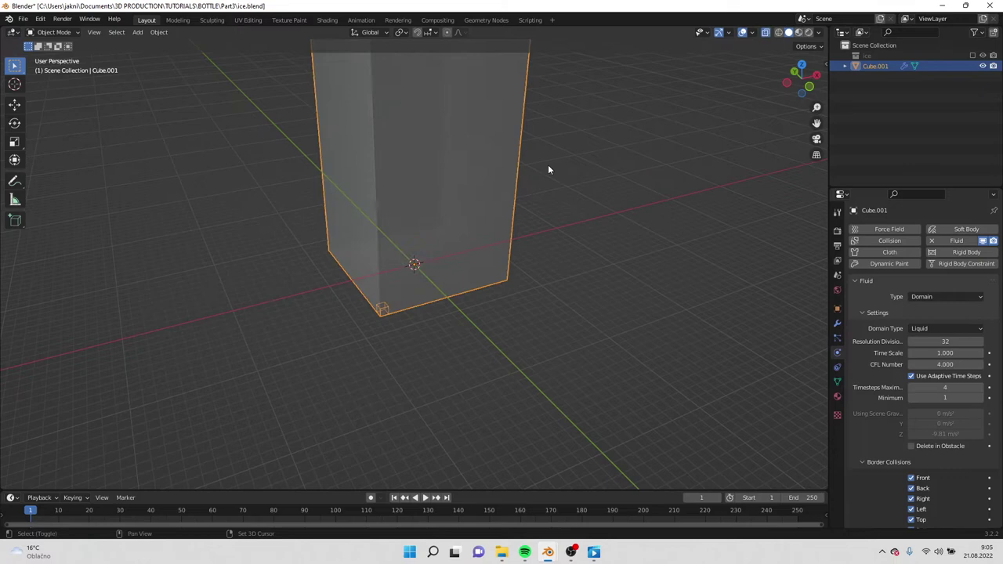
middle_drag(548, 165, 563, 261)
key(shift+a)
mouse_move(562, 257)
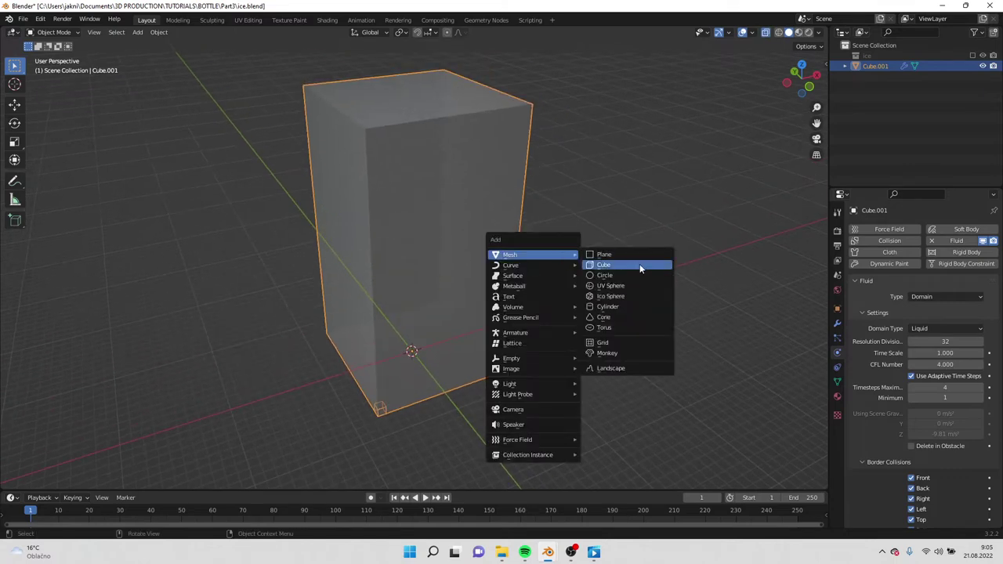
Step: Add a UV sphere and raise it along Z near the top of the box
click(618, 286)
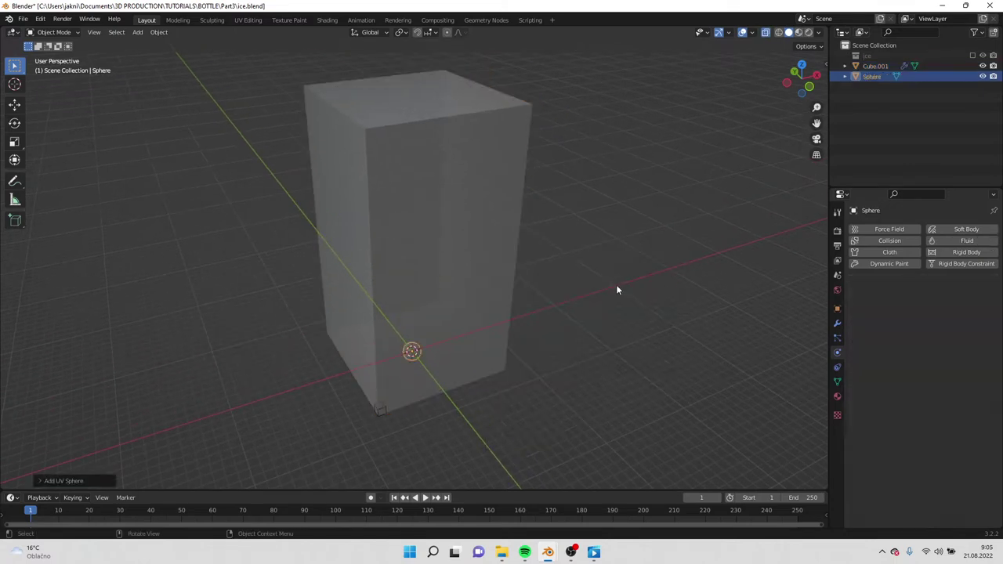
middle_drag(616, 284, 579, 278)
key(g)
key(z)
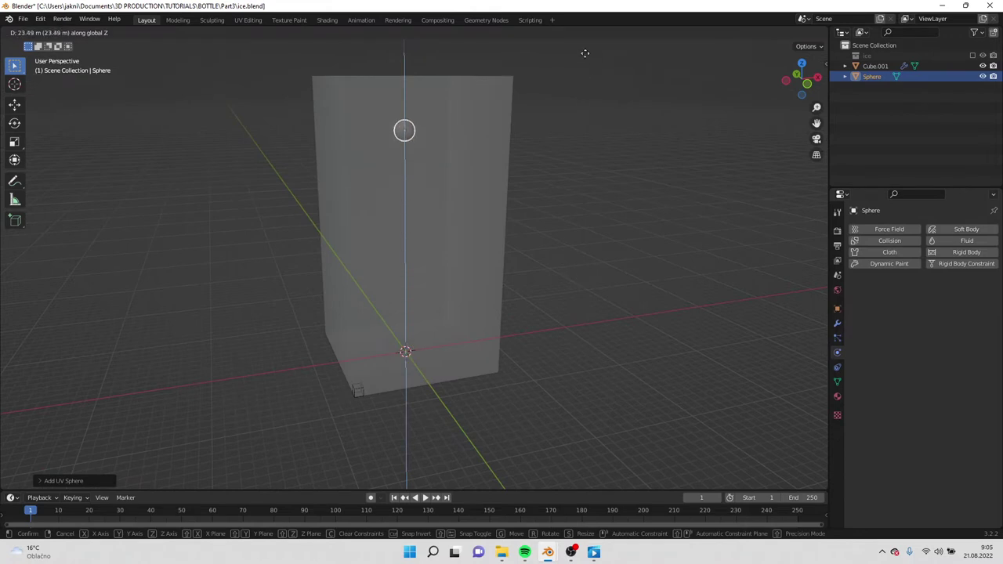
click(586, 488)
Step: Make the sphere a Liquid Inflow fluid flow with initial Z velocity -5 m/s
click(954, 242)
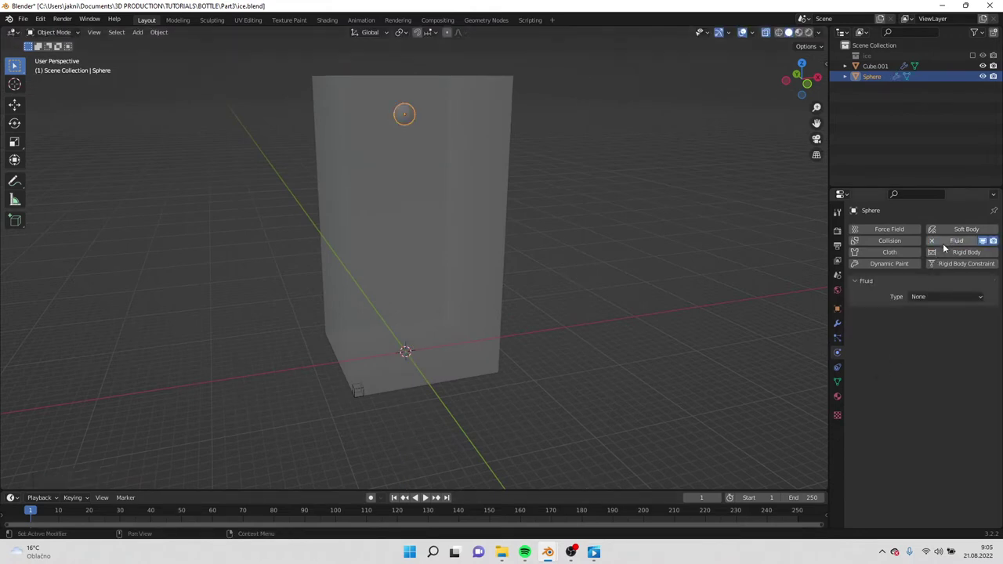
click(945, 295)
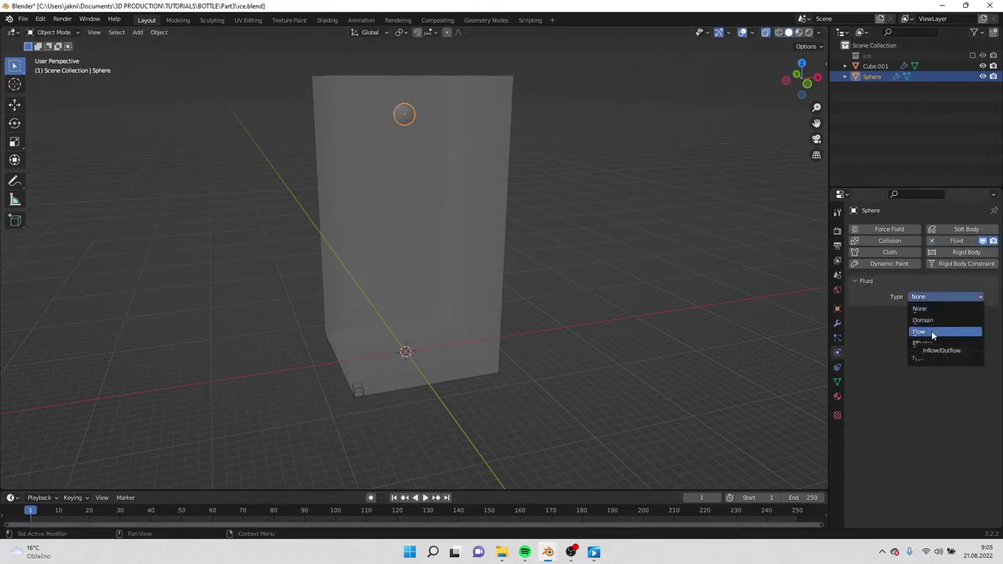
click(932, 332)
click(938, 329)
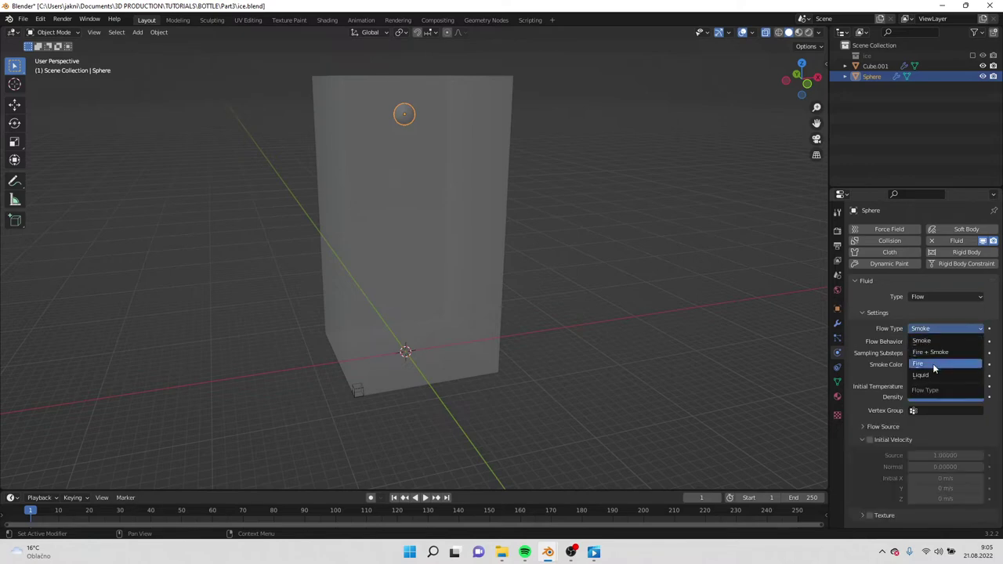
click(931, 374)
click(944, 341)
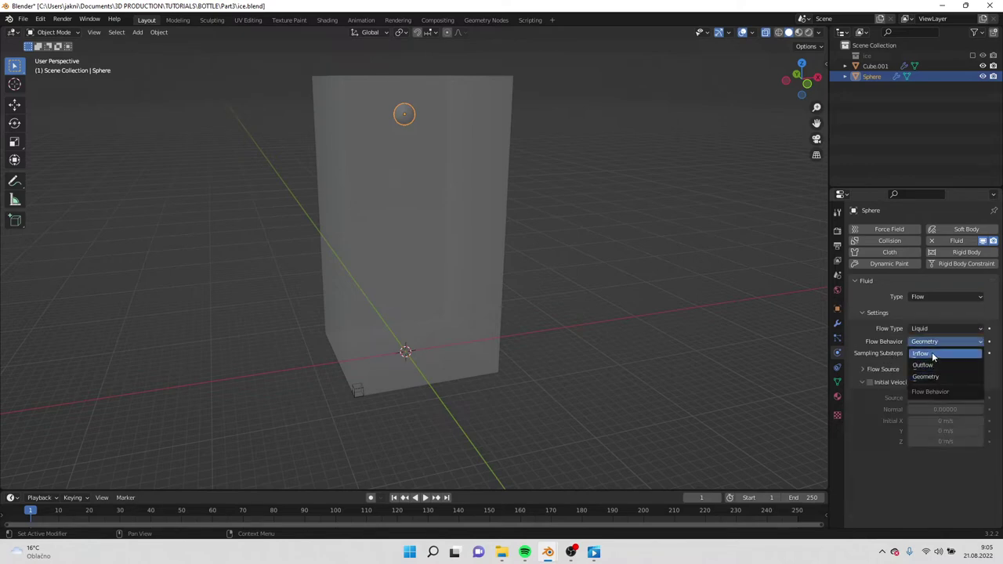
click(934, 355)
click(870, 394)
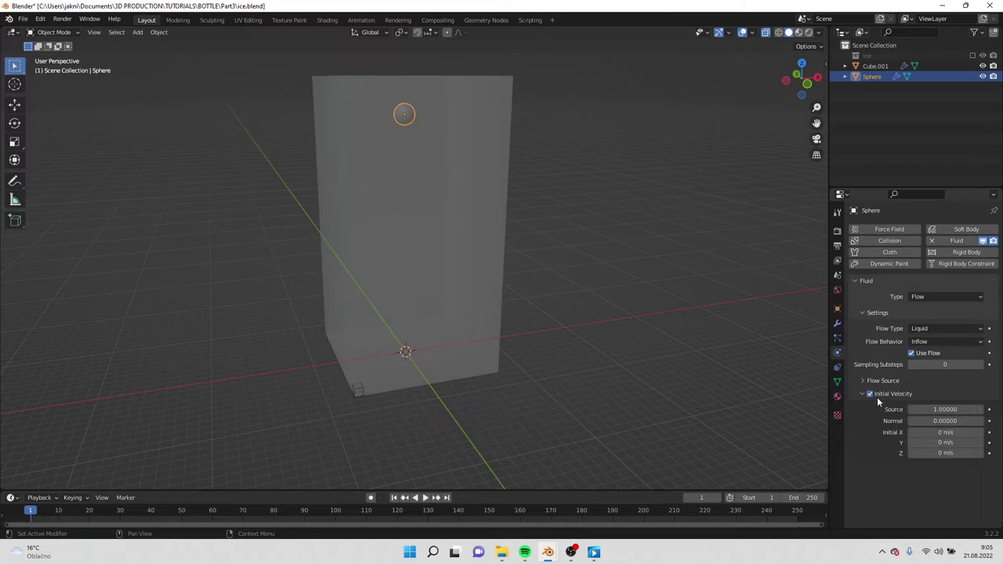
click(951, 453)
text(-5)
key(Return)
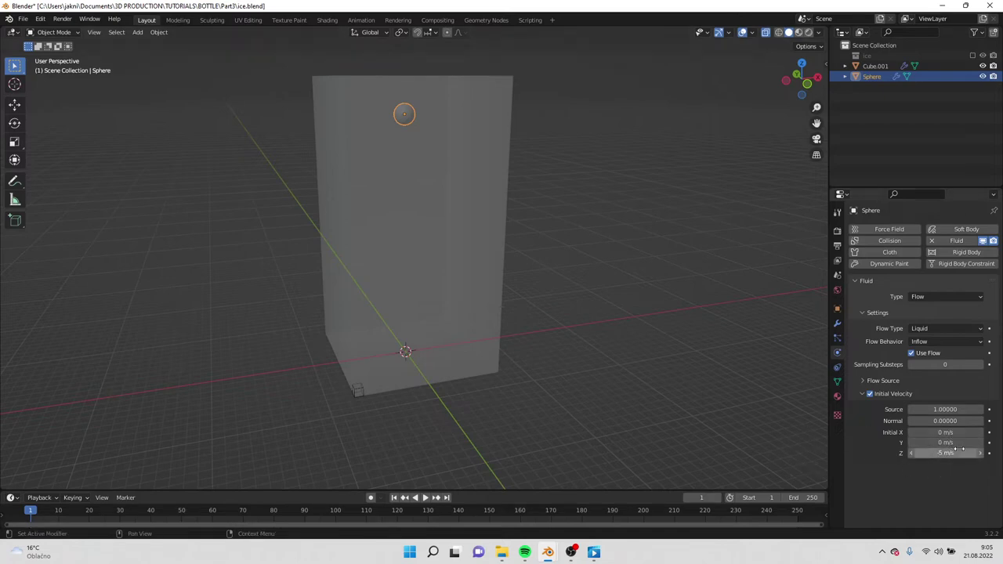
middle_drag(607, 248, 586, 269)
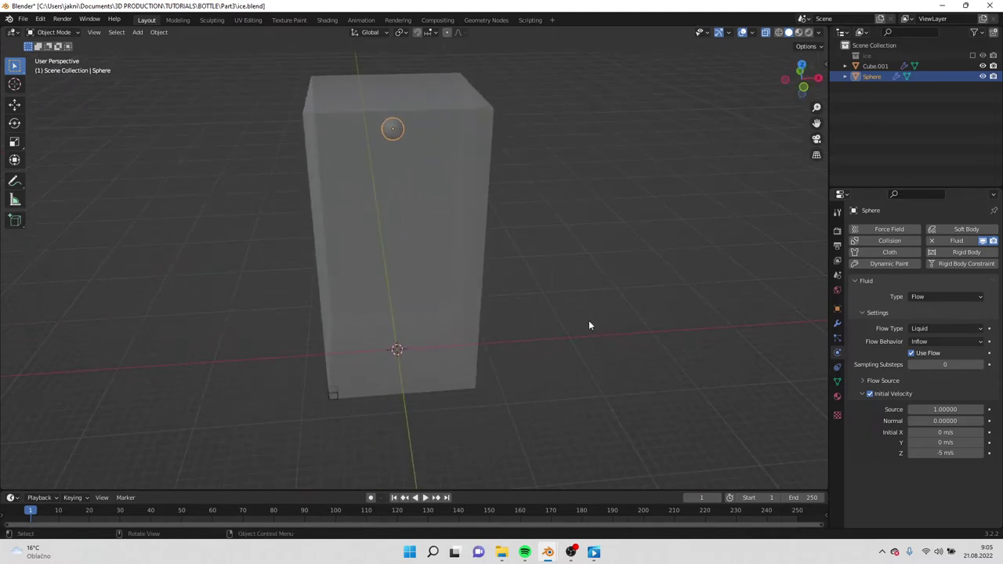
Step: Set the fluid domain's cache type to All with end frame 100
click(432, 283)
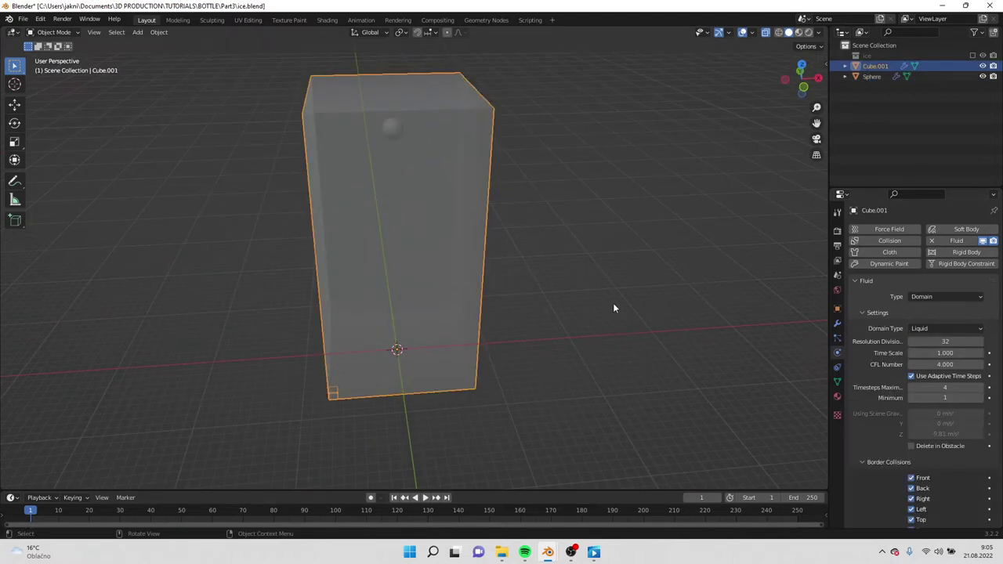
scroll(934, 426, down, 15)
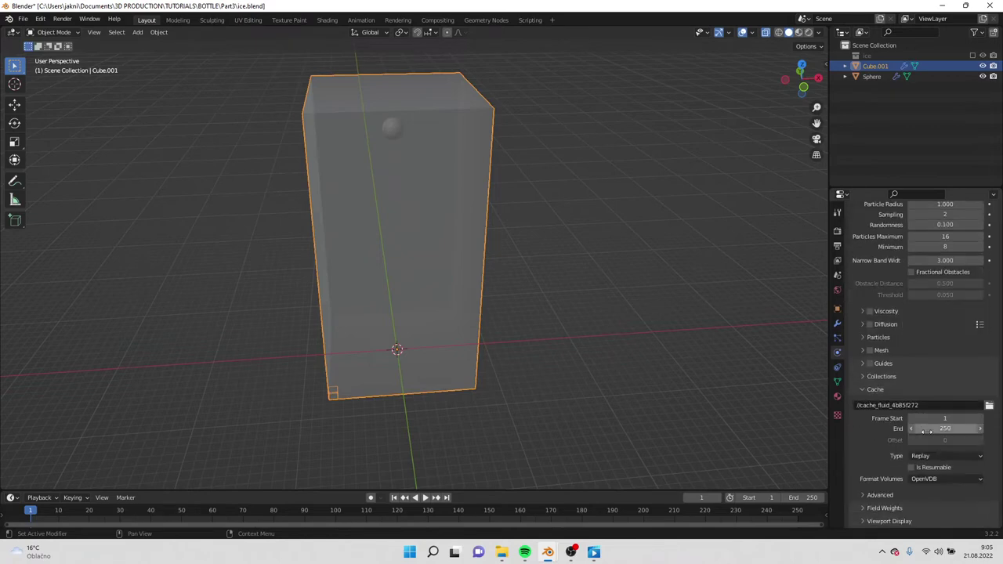
click(944, 458)
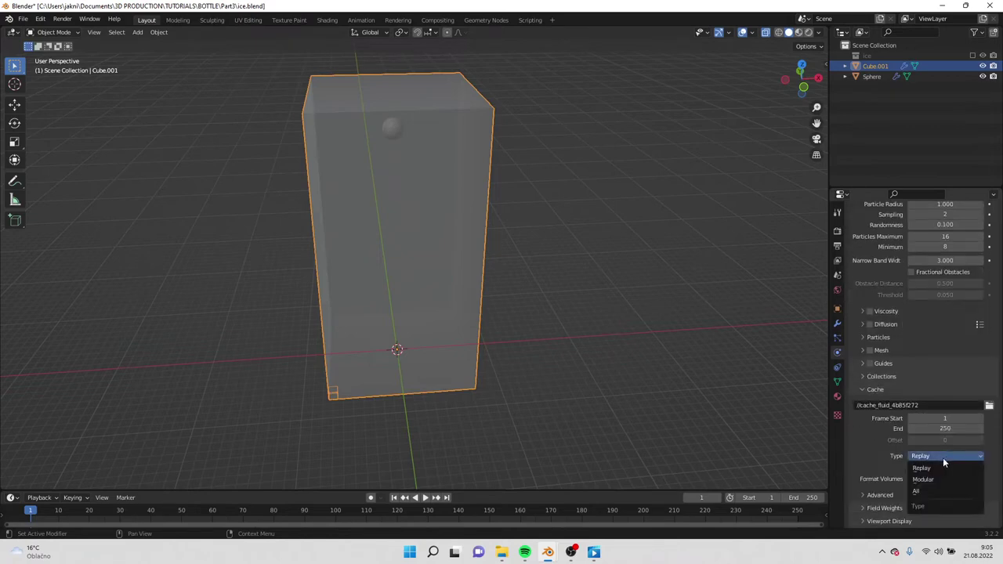
click(964, 489)
scroll(893, 474, down, 1)
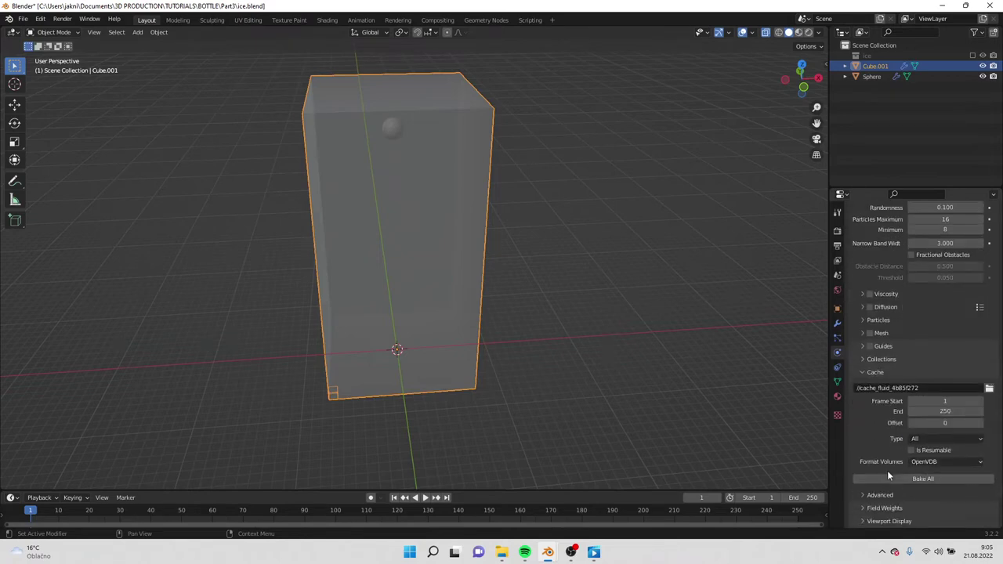
drag(575, 489, 584, 343)
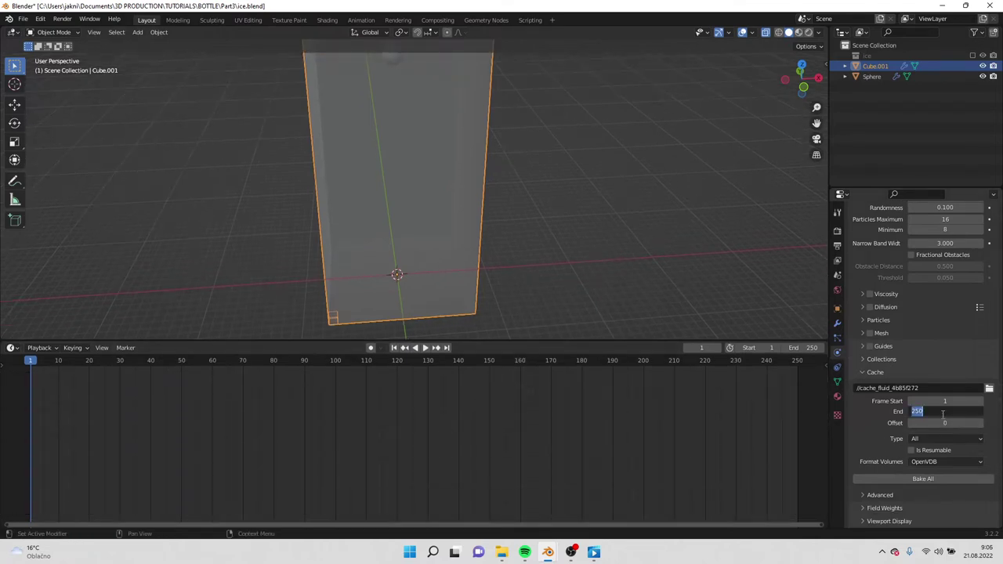
key(Return)
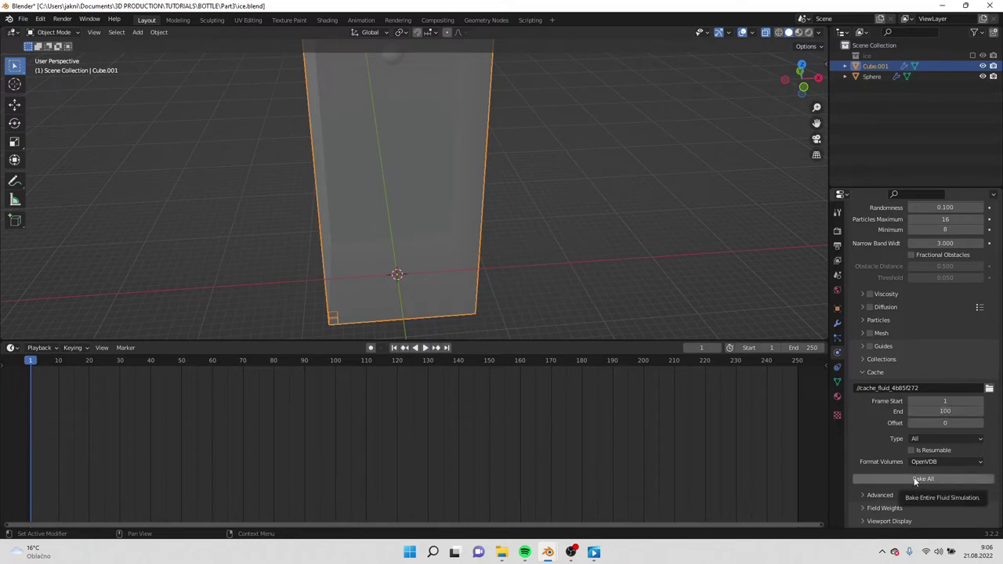
Step: Enable Mesh on the fluid domain and bake the entire simulation
scroll(876, 368, up, 2)
click(870, 375)
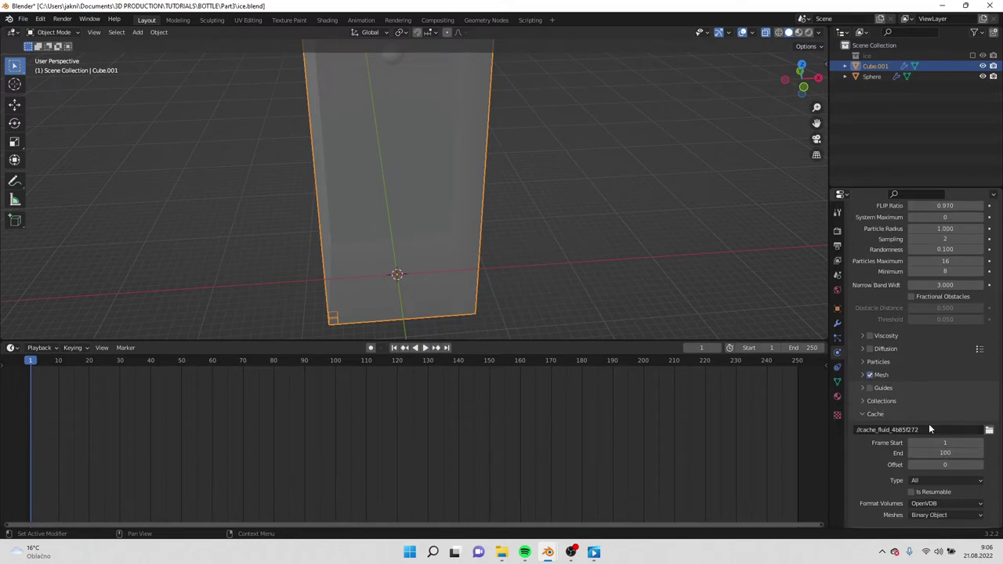
scroll(929, 423, down, 3)
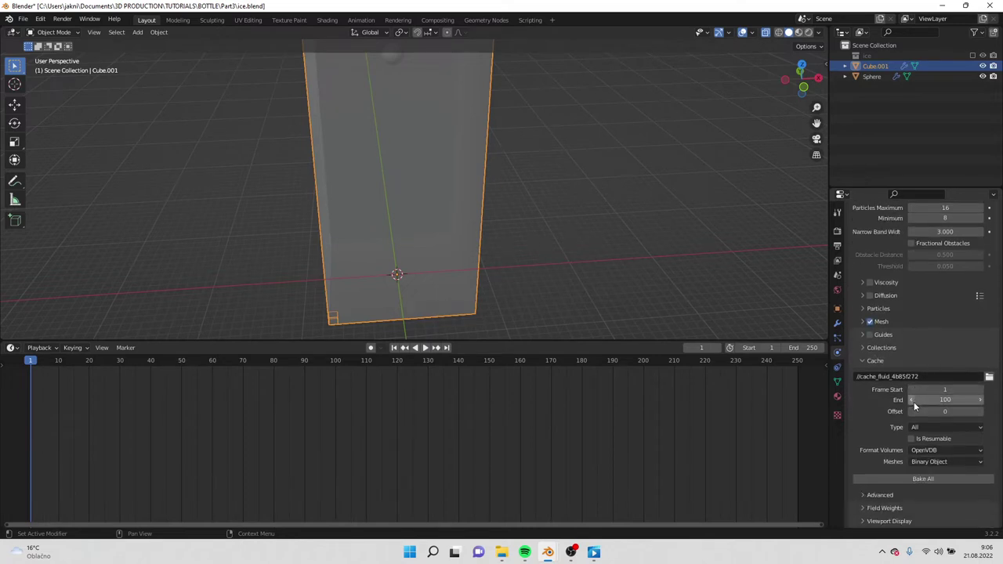
click(935, 479)
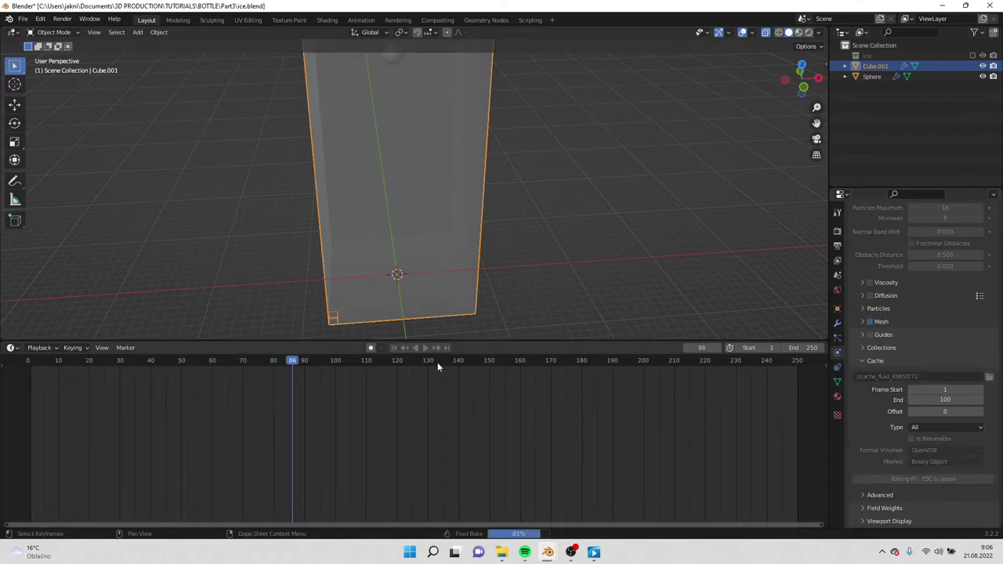
Step: Play back the baked liquid stream, then stop and rewind to frame 1
middle_drag(578, 240, 458, 317)
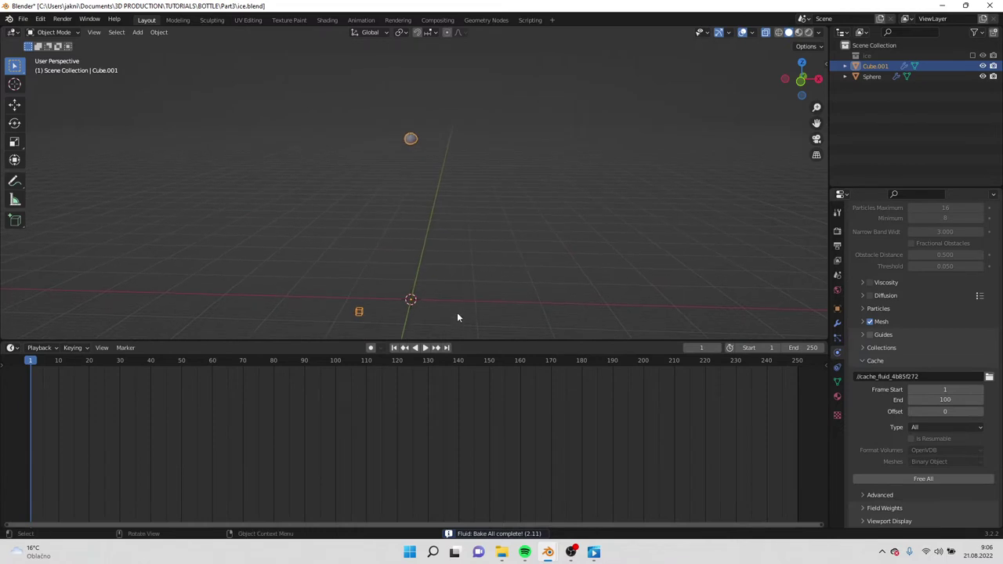
click(425, 348)
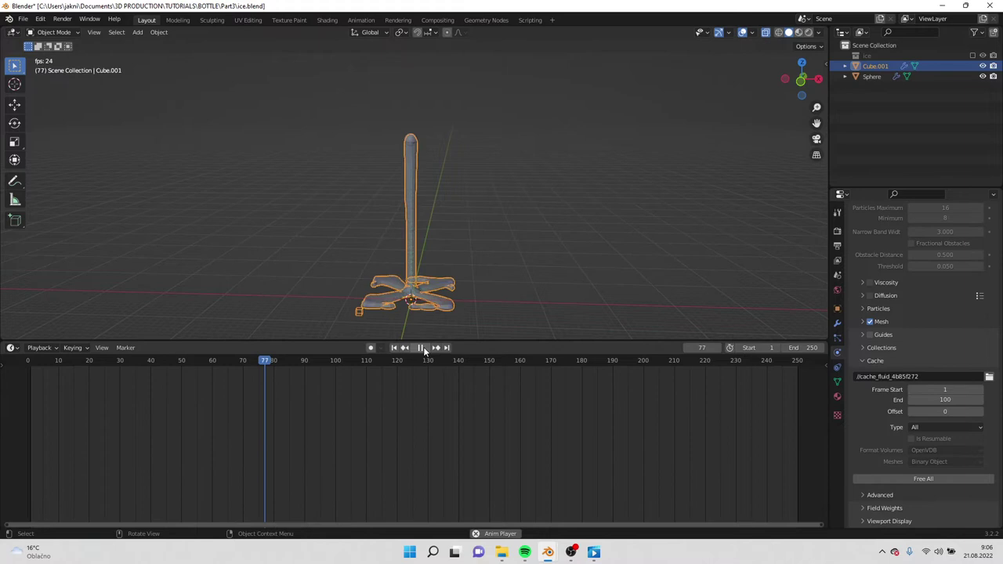
click(423, 347)
click(395, 348)
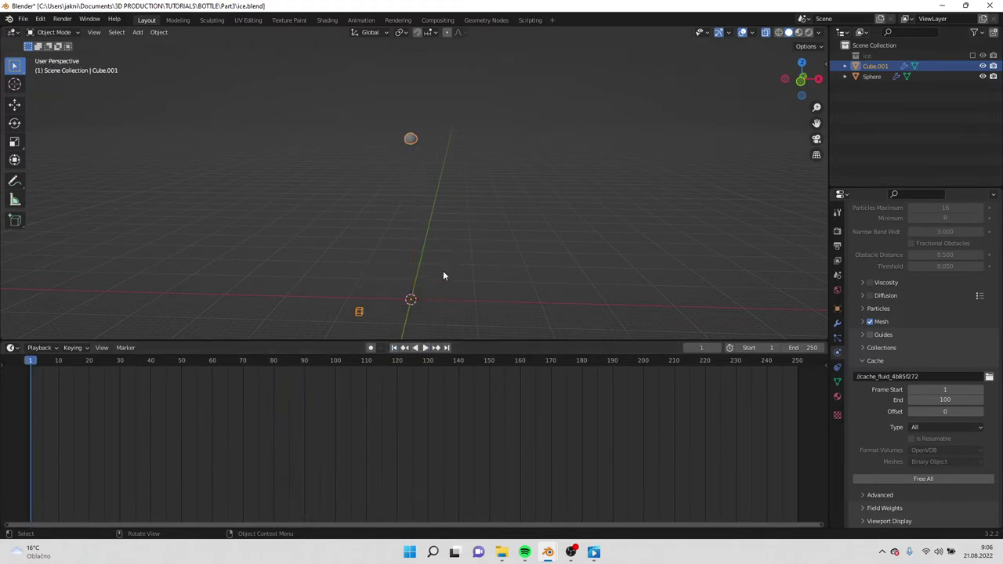
middle_drag(442, 276, 461, 250)
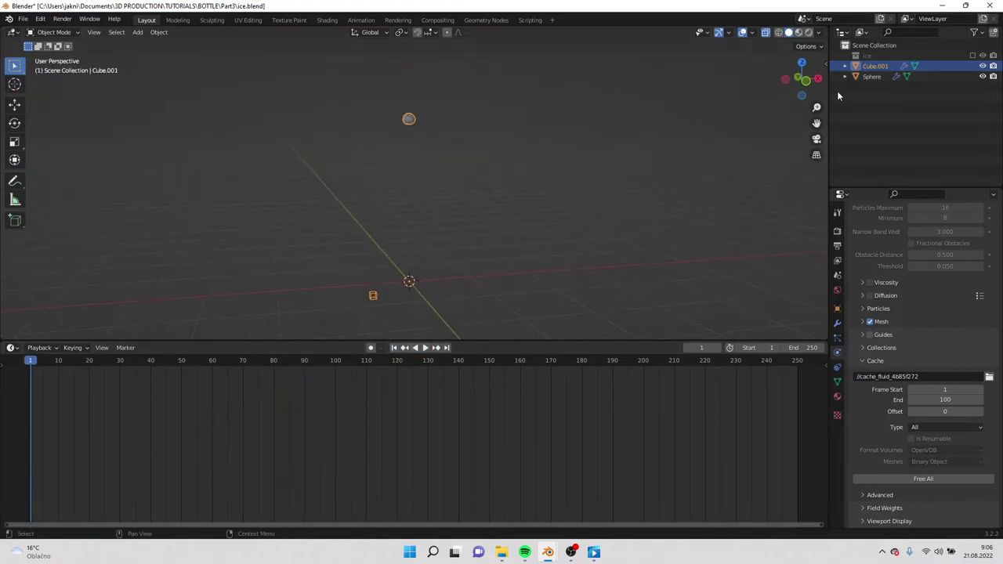
middle_drag(531, 163, 525, 182)
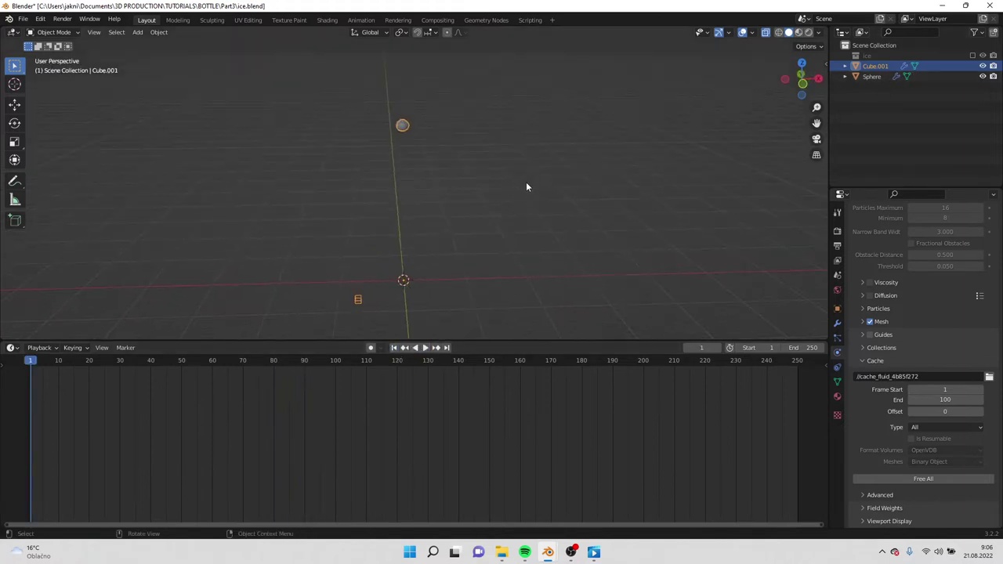
Step: Show the ice collection and reposition the ice cube in front view
click(973, 55)
click(403, 280)
key(KP_1)
key(g)
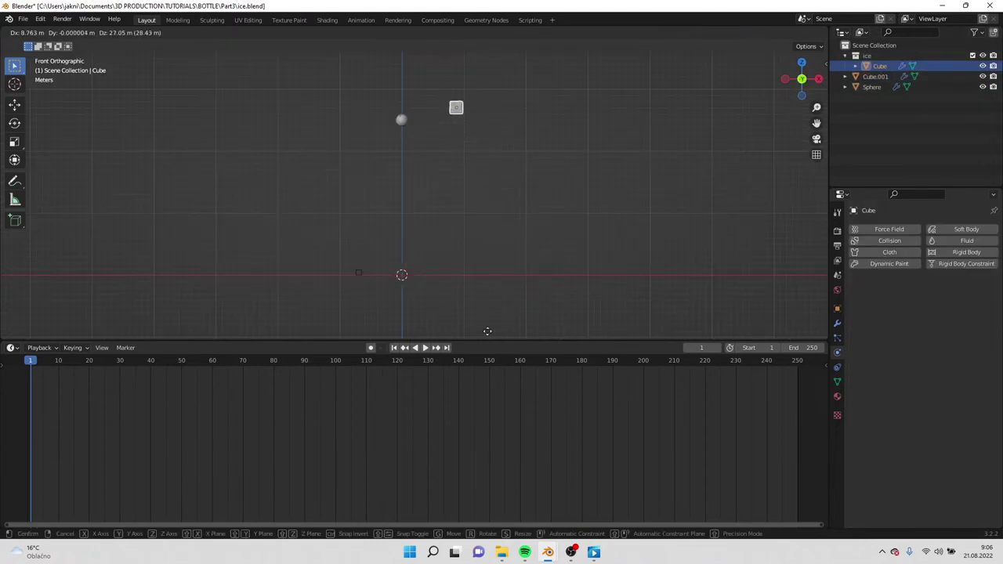
click(509, 327)
middle_drag(445, 286, 438, 290)
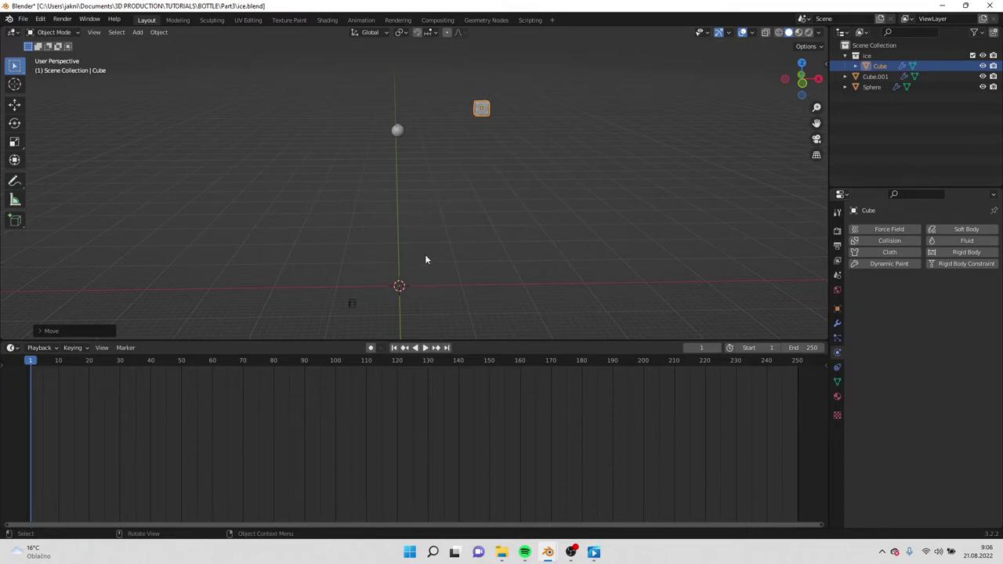
Step: Add a plane, place it beneath the ice cube near the sphere, and scale it up about 5.66x
key(shift+a)
mouse_move(435, 266)
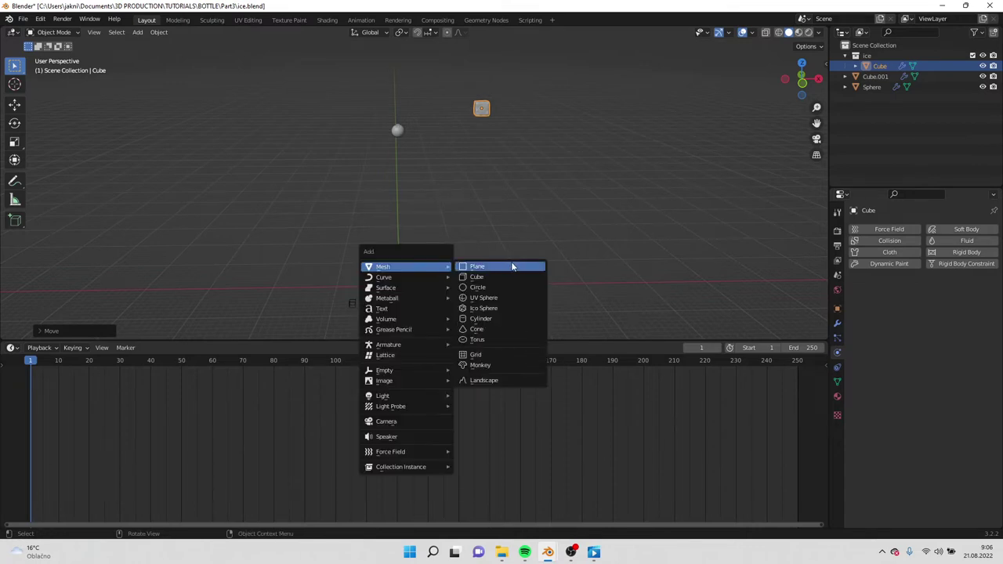
click(511, 267)
key(g)
key(z)
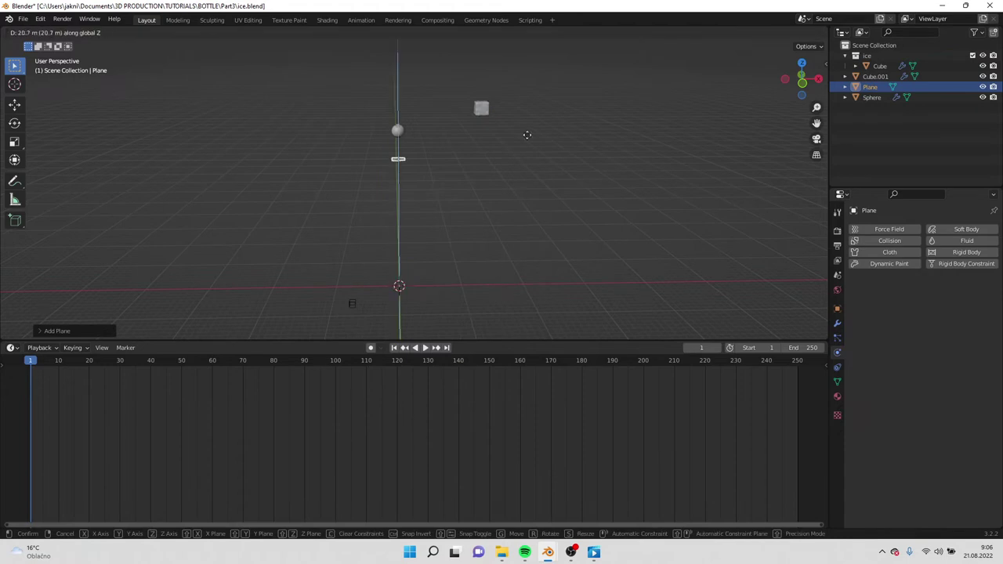
click(523, 131)
key(g)
key(x)
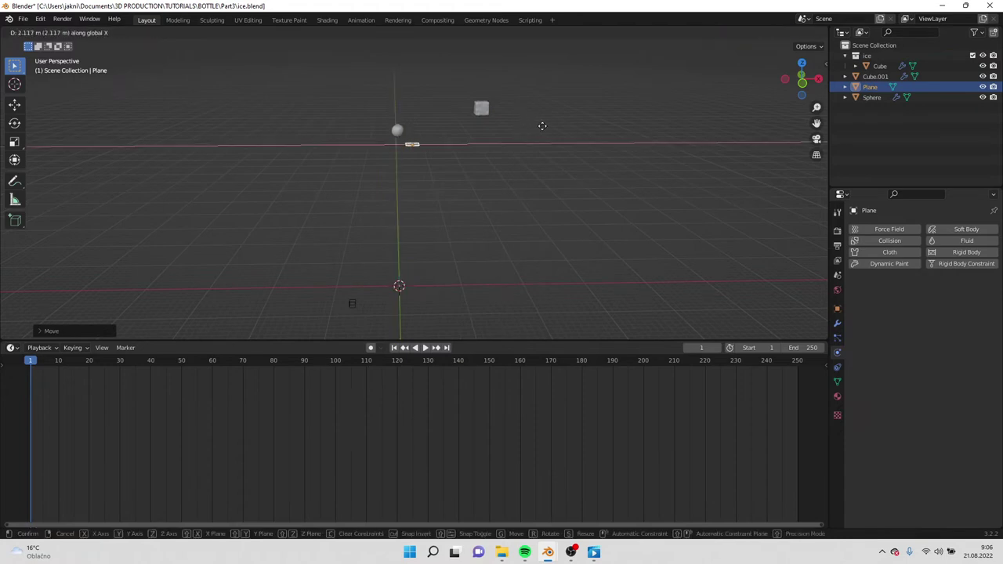
click(589, 136)
middle_drag(589, 136, 551, 183)
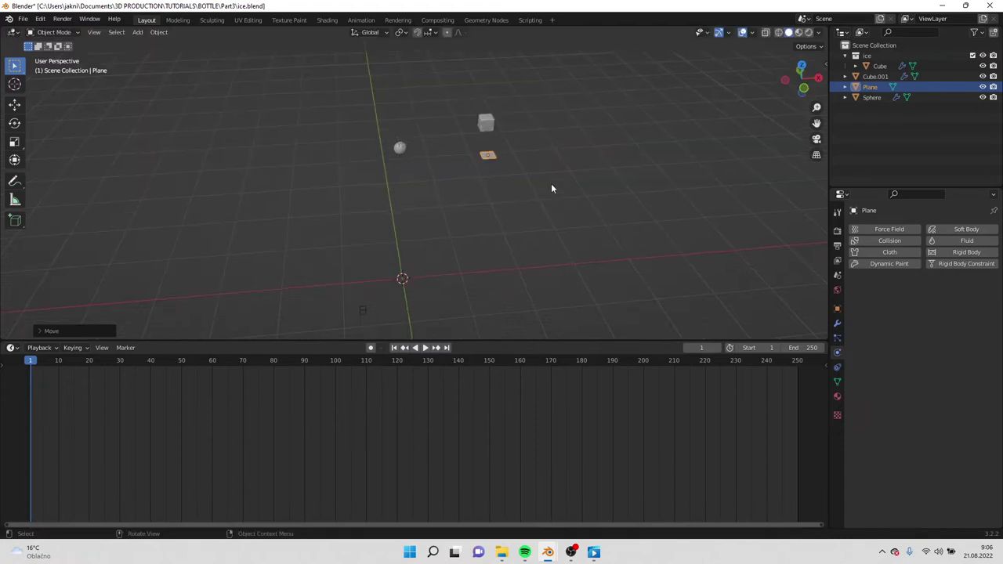
key(s)
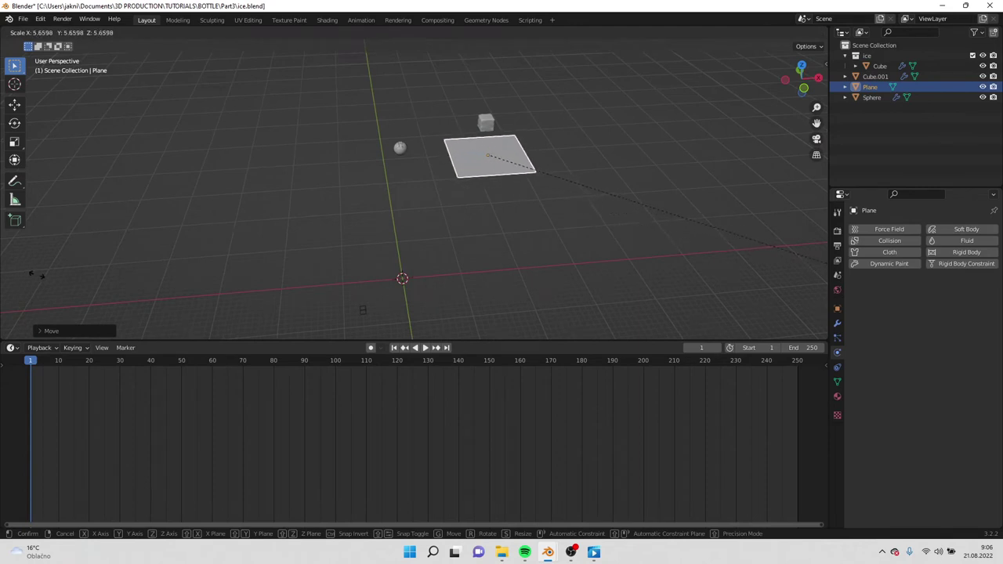
click(122, 279)
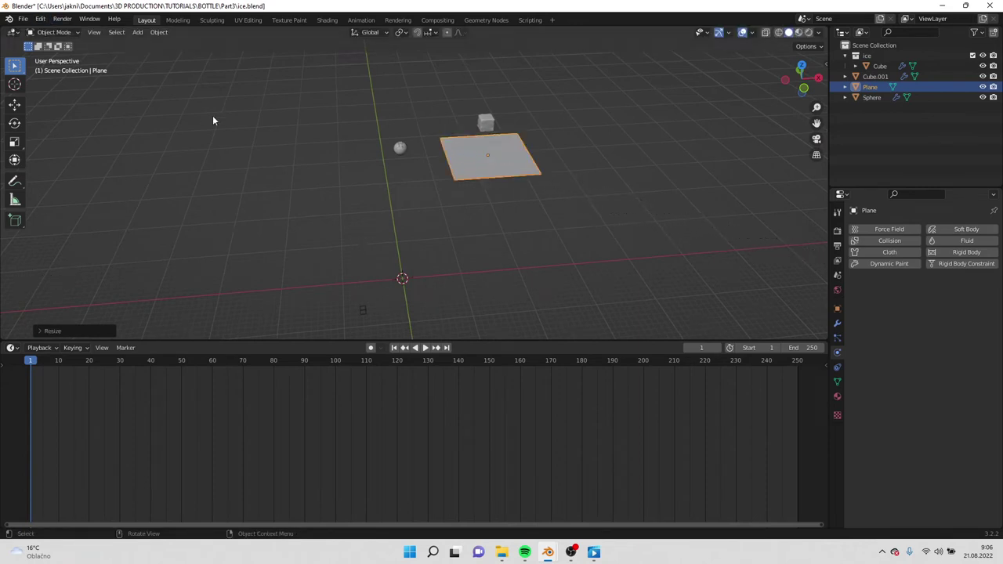
Step: In Edit Mode, raise one end of the plane to tilt it
key(Tab)
middle_drag(365, 154, 521, 99)
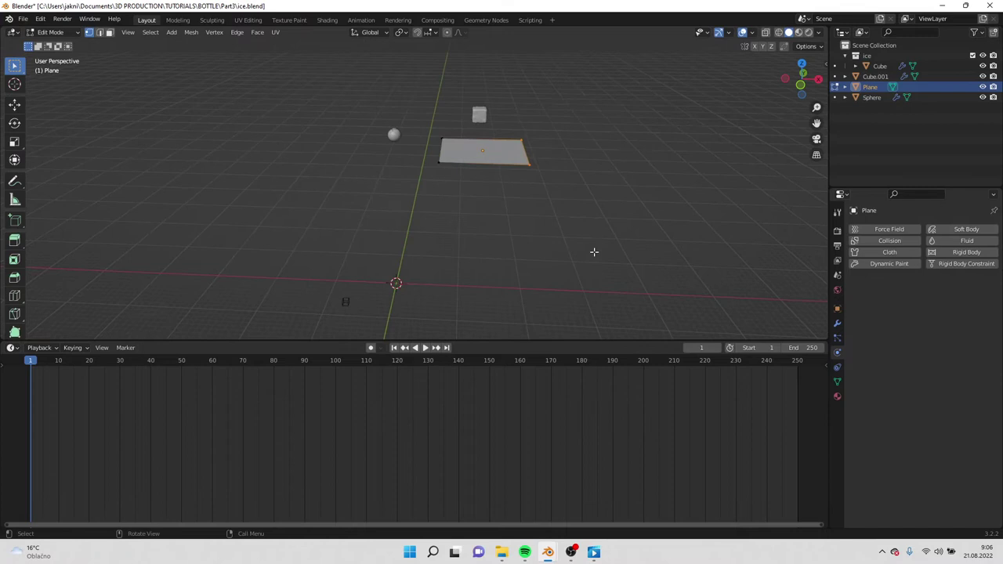
key(KP_1)
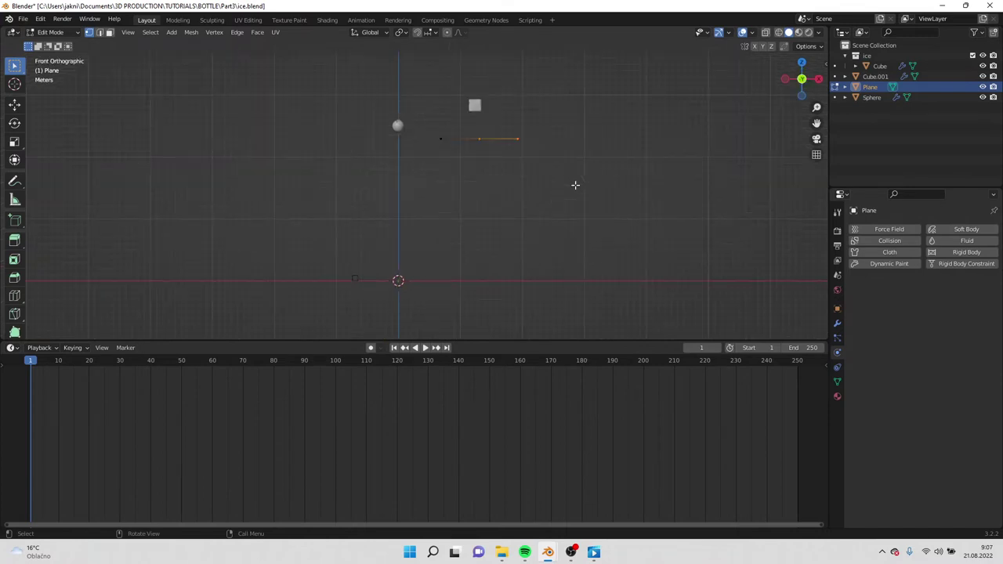
key(g)
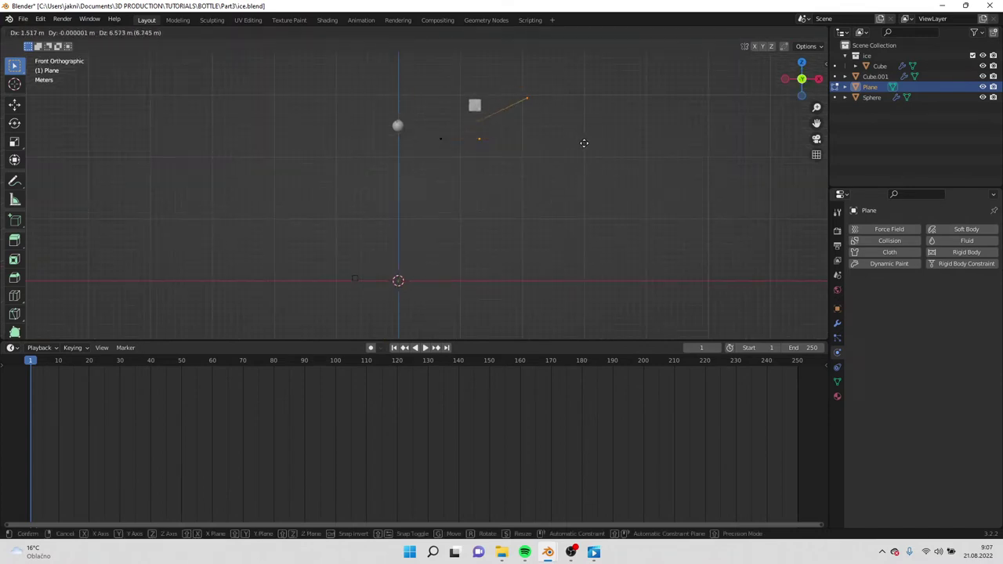
click(582, 142)
middle_drag(582, 142, 432, 101)
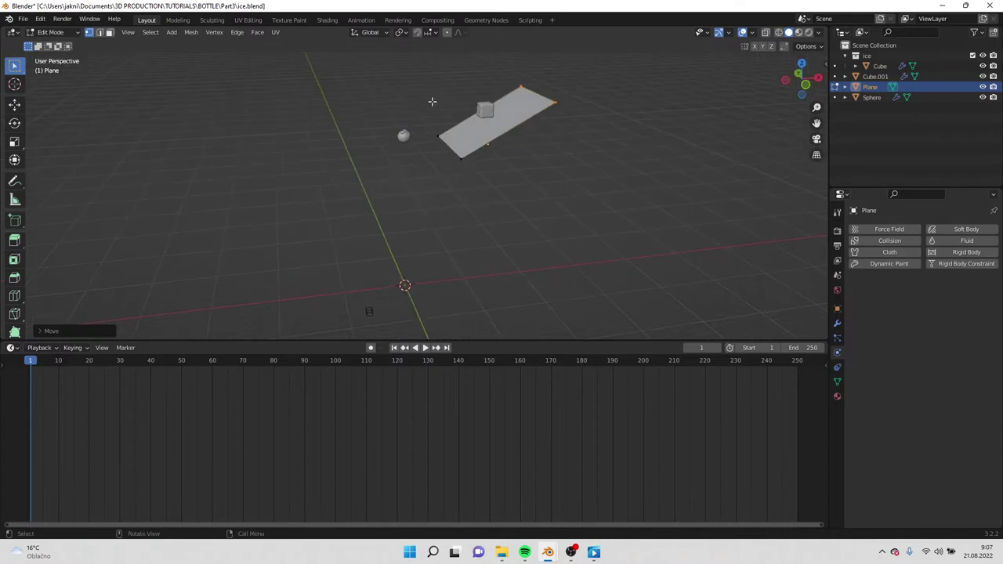
Step: Extrude both long edges upward along Z into side walls
click(99, 33)
shift+middle_drag(369, 173, 503, 289)
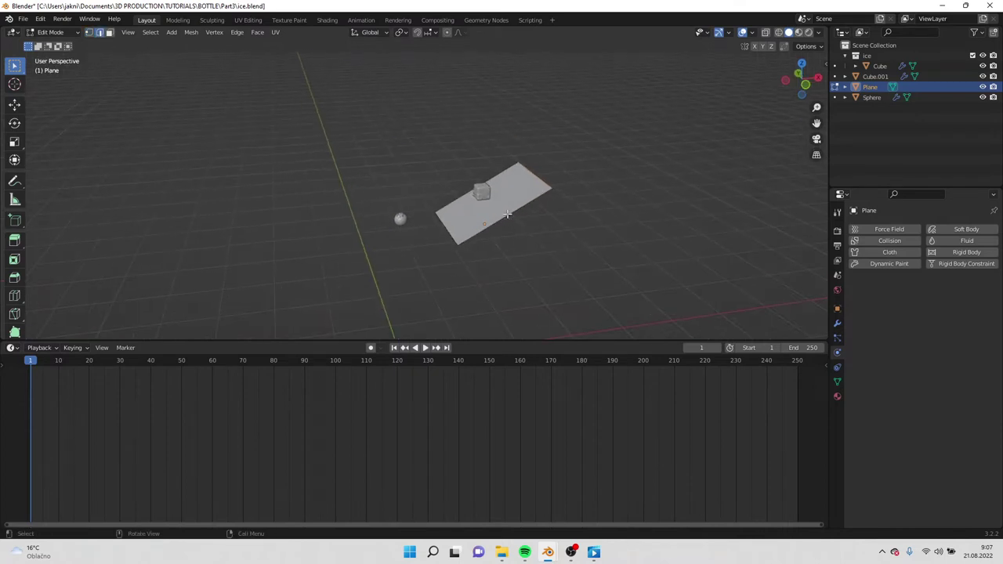
shift+click(488, 180)
key(e)
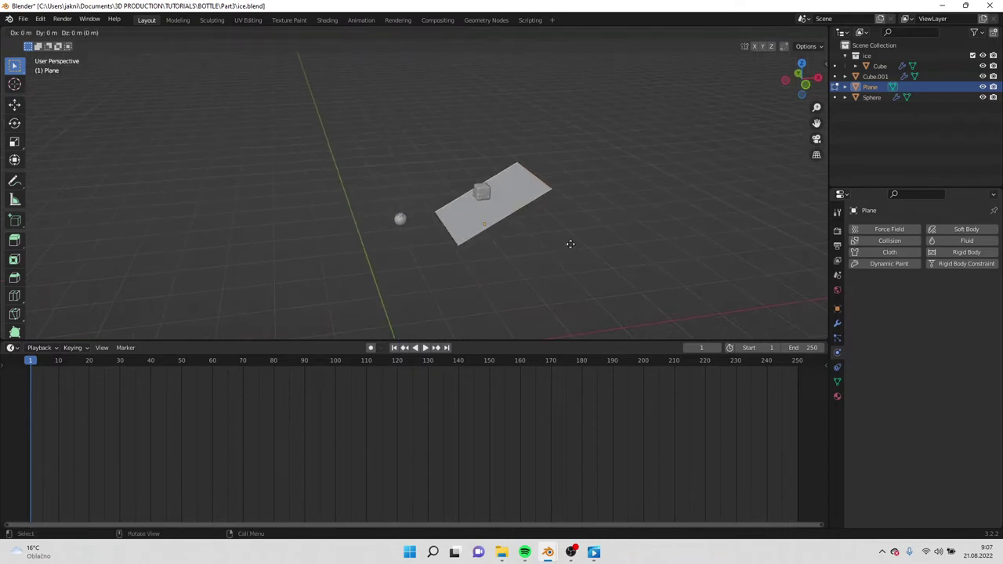
click(561, 199)
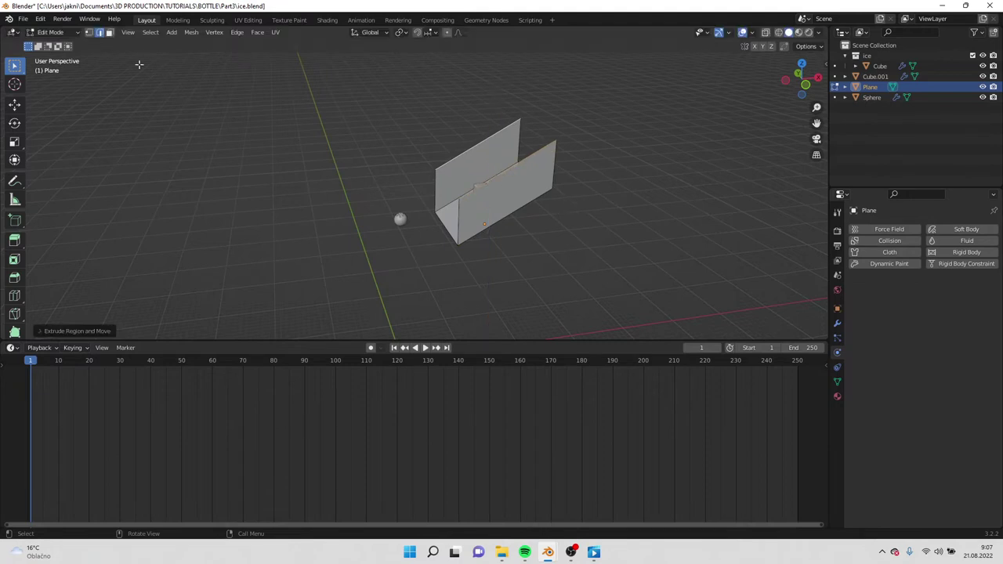
Step: Scale the left-end vertices along Y to narrow the chute
click(88, 32)
middle_drag(584, 108, 614, 250)
drag(401, 155, 495, 302)
key(s)
key(y)
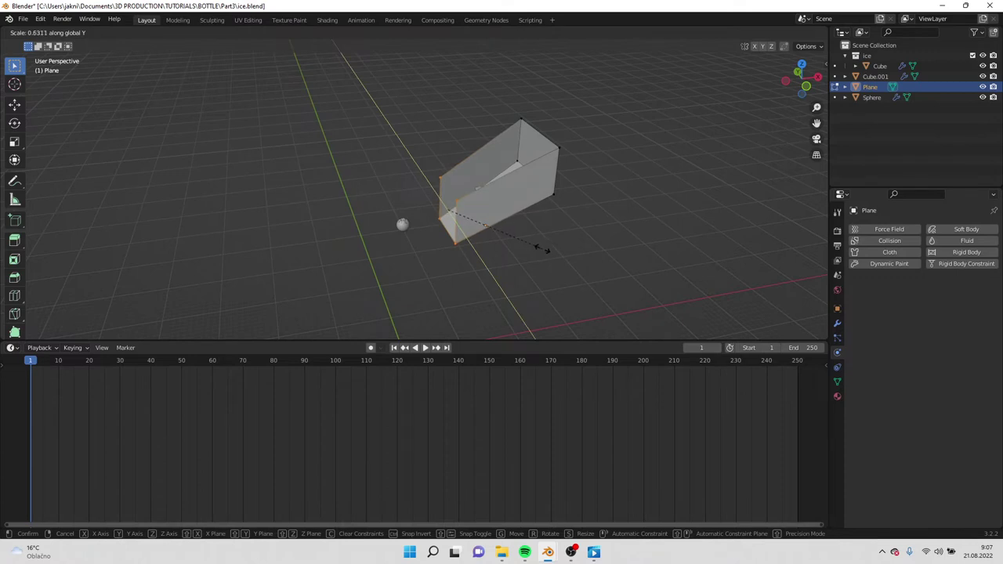
click(517, 257)
middle_drag(517, 258, 580, 246)
Step: Make the ice cube a Collision fluid Effector with surface thickness 0.00300
key(Tab)
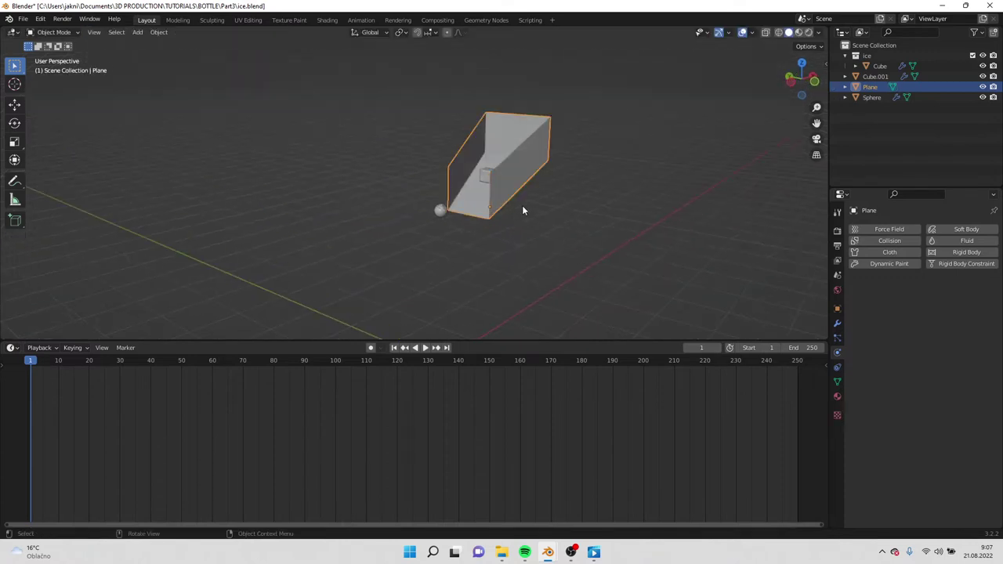
middle_drag(524, 187, 535, 189)
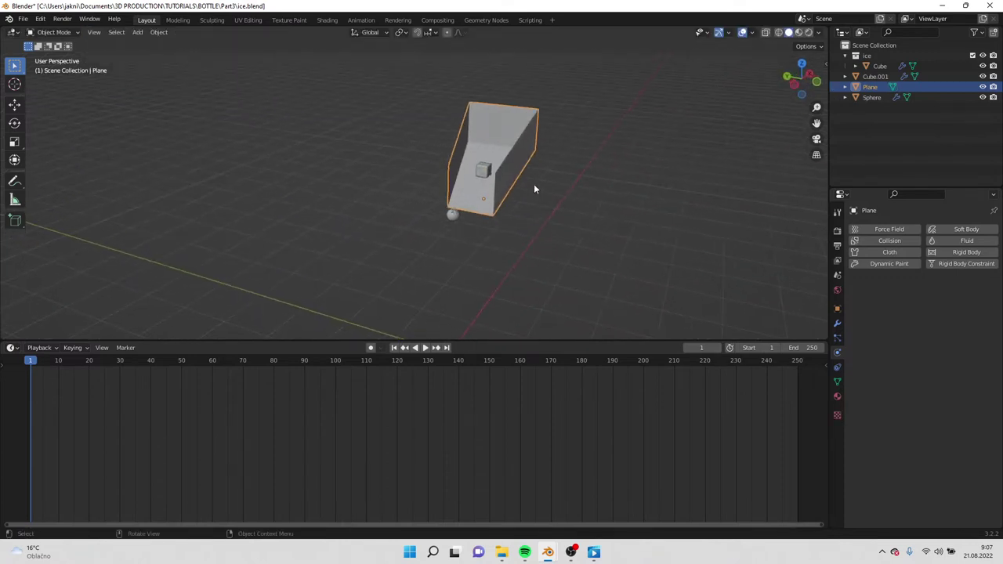
click(485, 170)
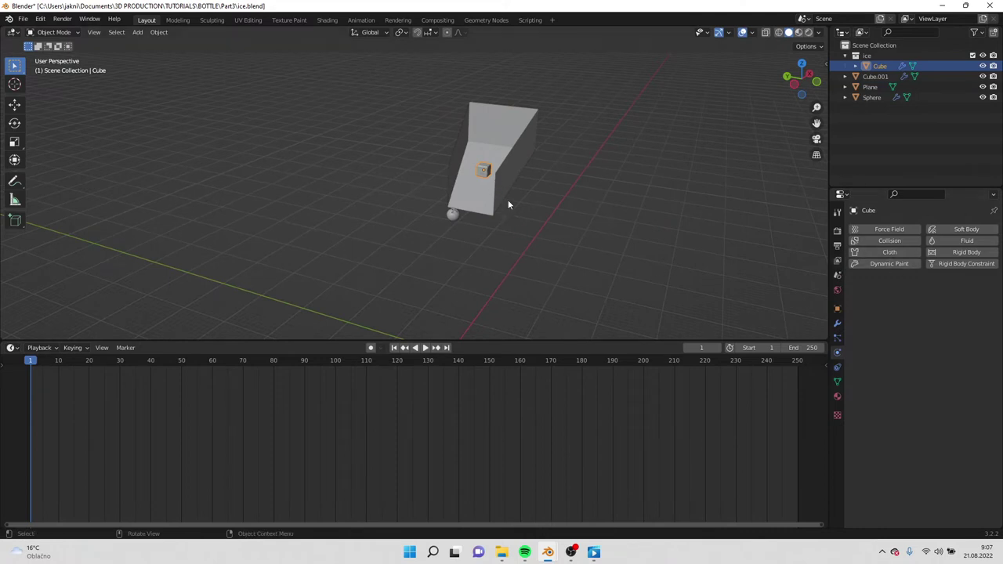
click(959, 241)
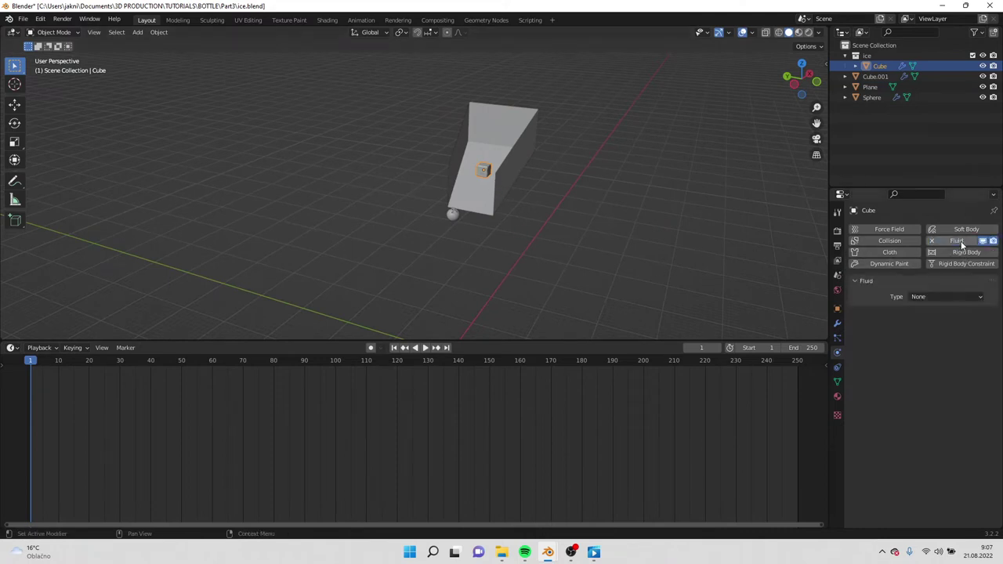
click(937, 297)
click(922, 344)
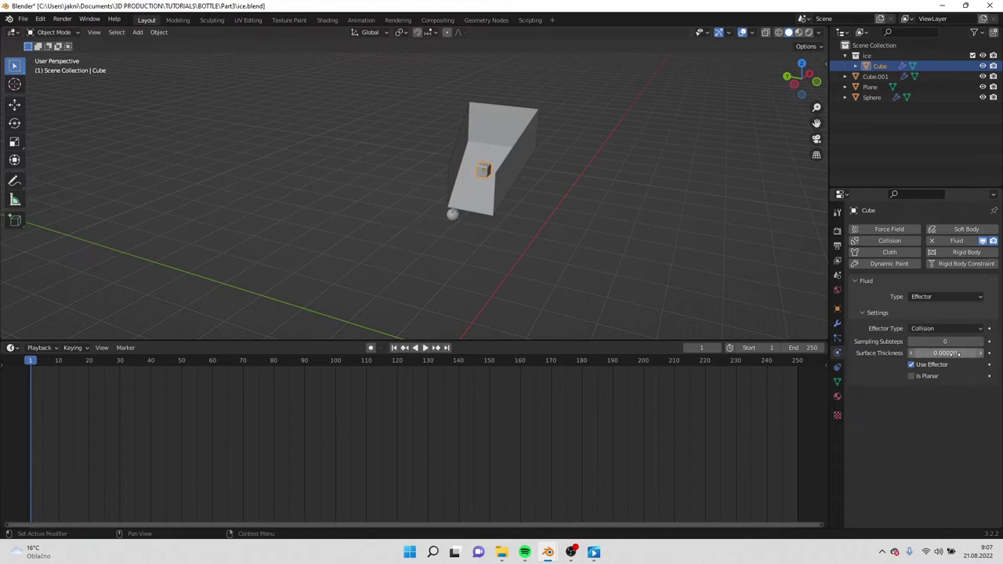
drag(958, 354, 973, 354)
click(500, 194)
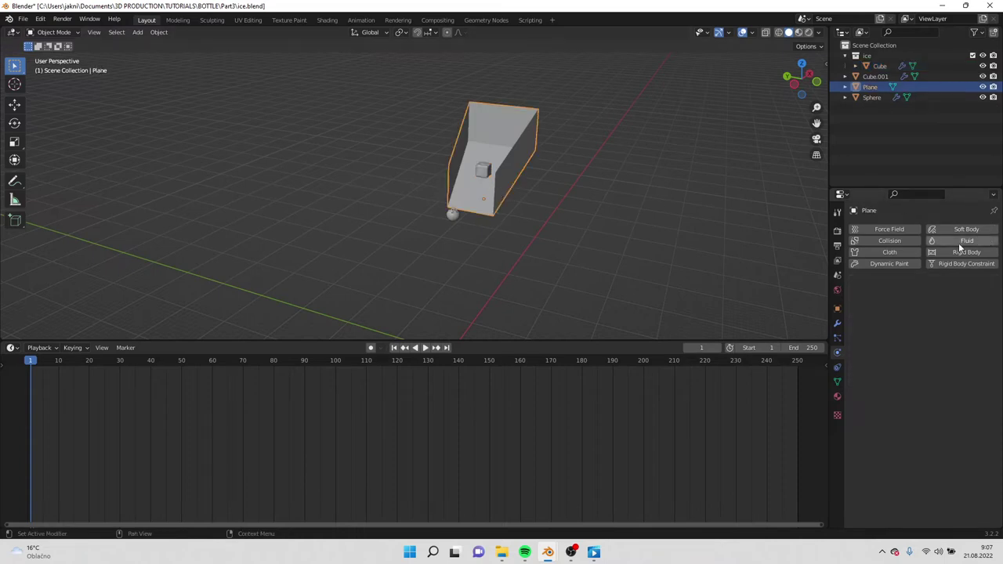
Step: Give the chute plane a Passive rigid body with a Mesh collision shape
middle_drag(533, 149, 516, 159)
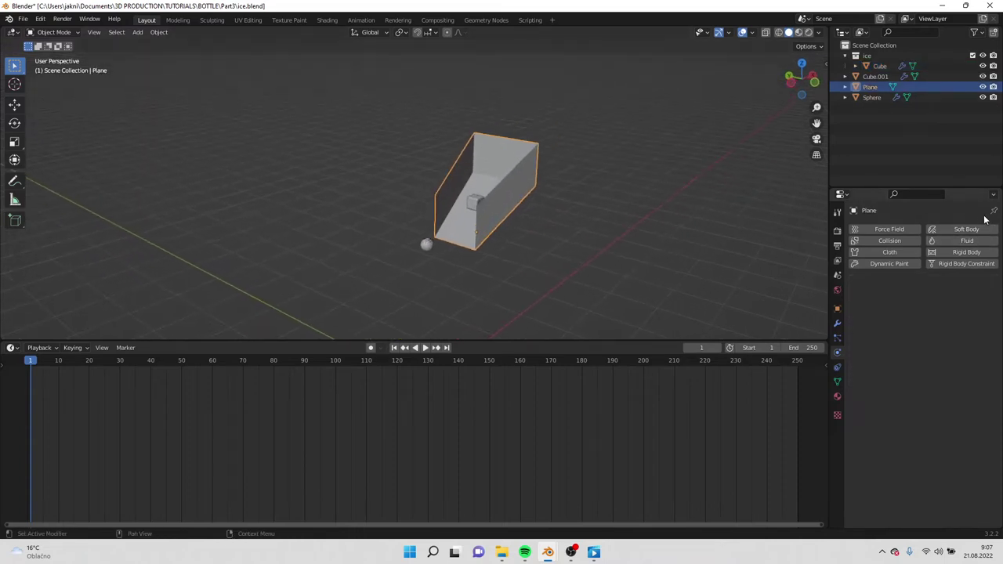
click(966, 252)
click(936, 296)
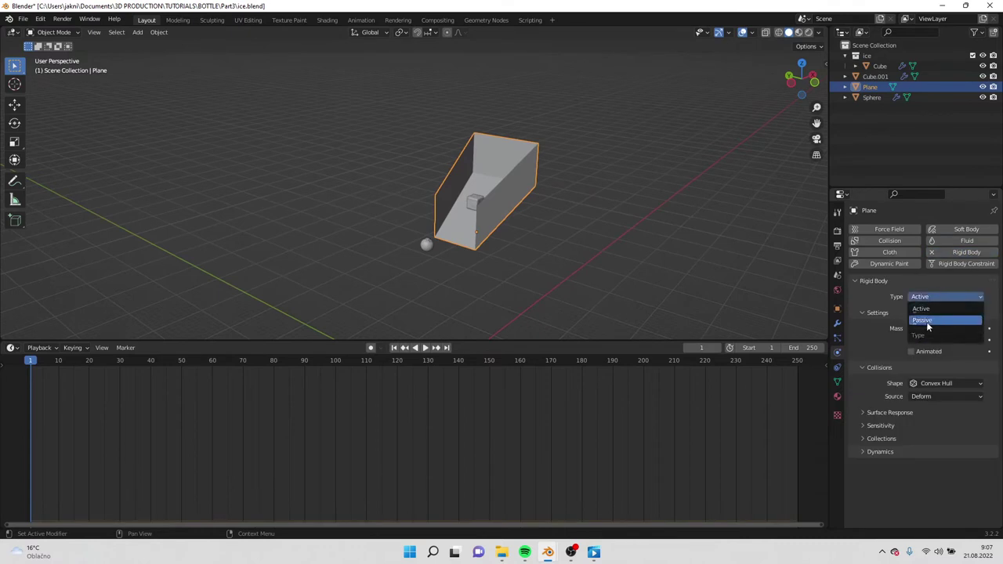
click(926, 321)
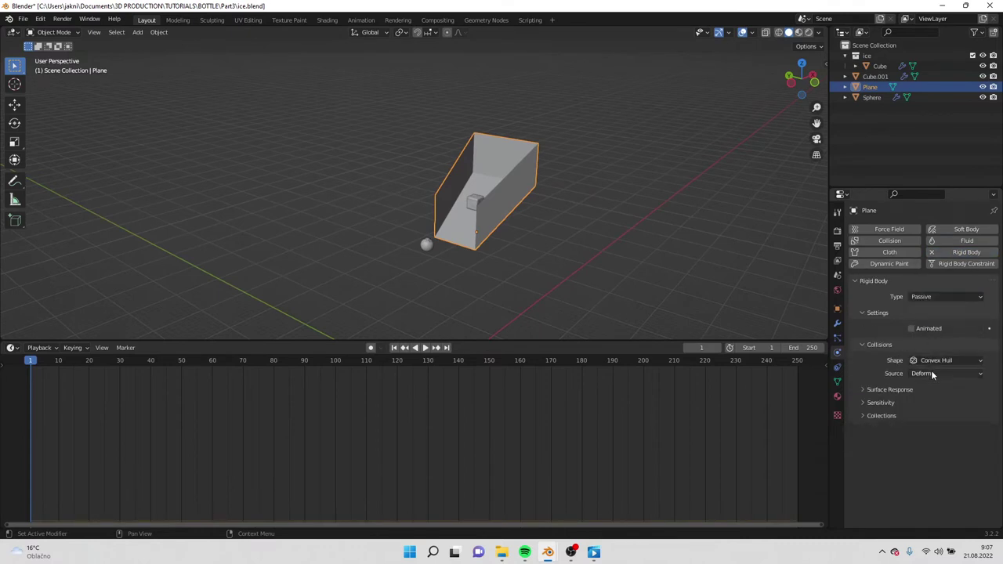
click(935, 360)
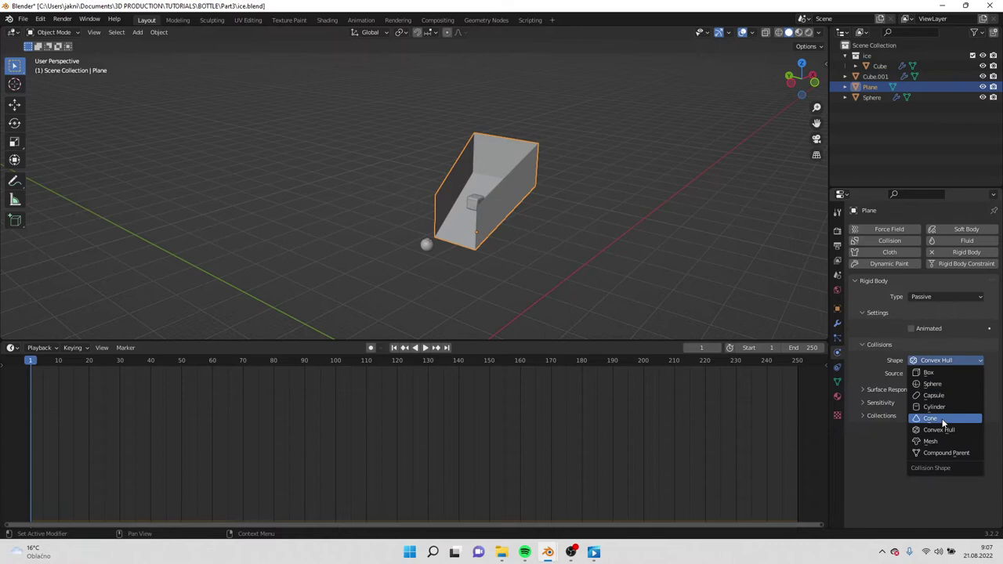
click(933, 442)
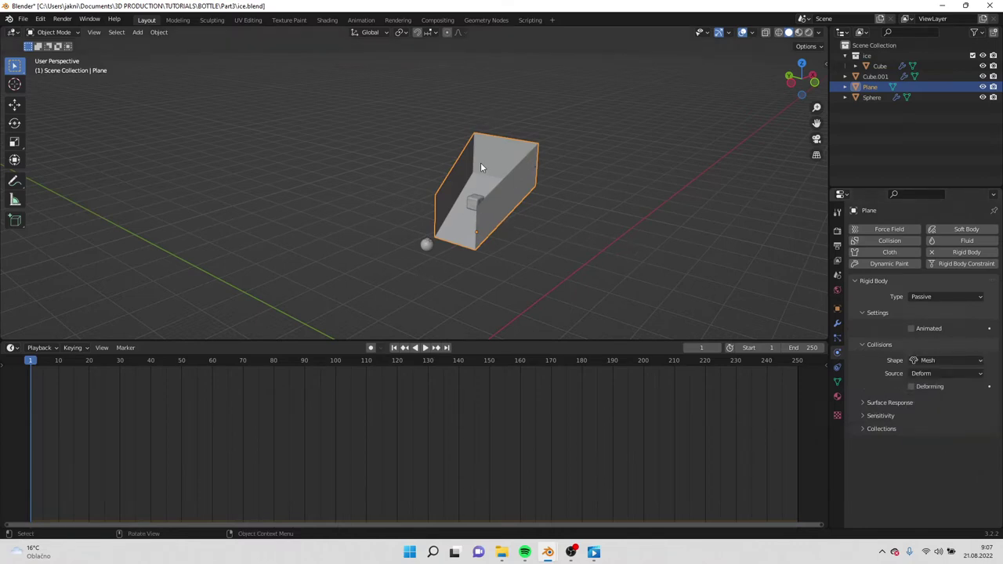
middle_drag(480, 177, 477, 198)
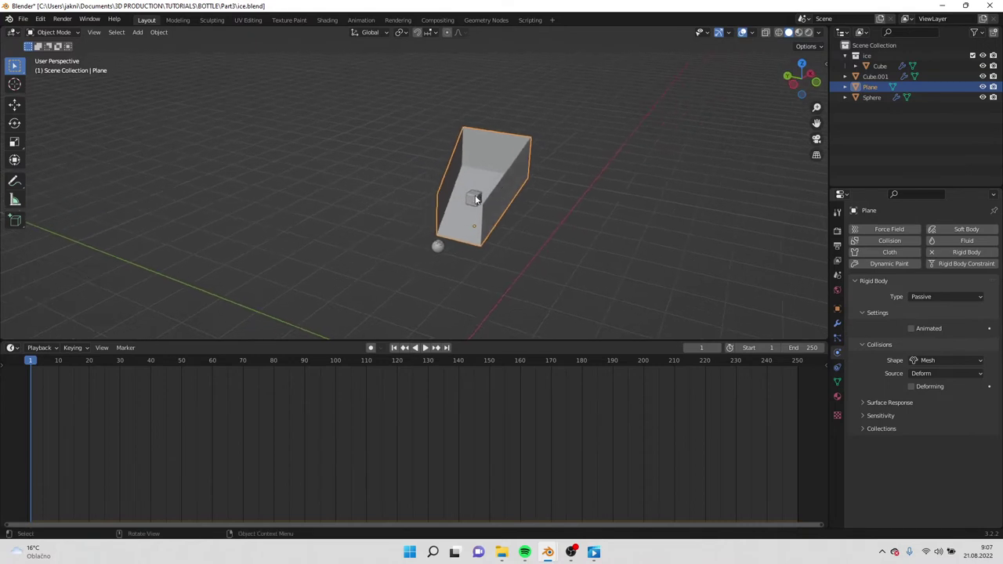
click(475, 198)
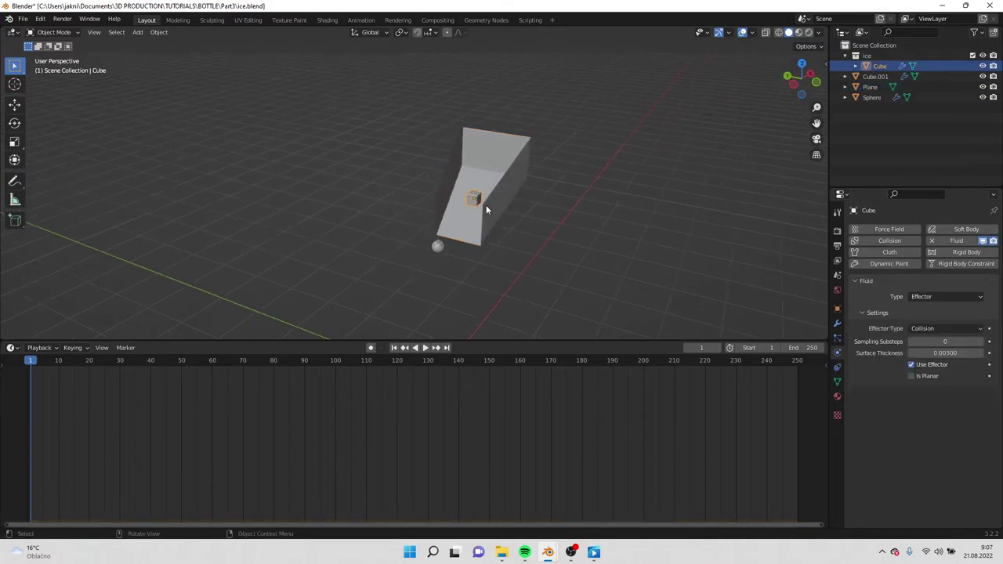
Step: Make the ice cube an Active 1 kg Convex Hull rigid body and preview its slide
click(966, 251)
scroll(916, 353, down, 2)
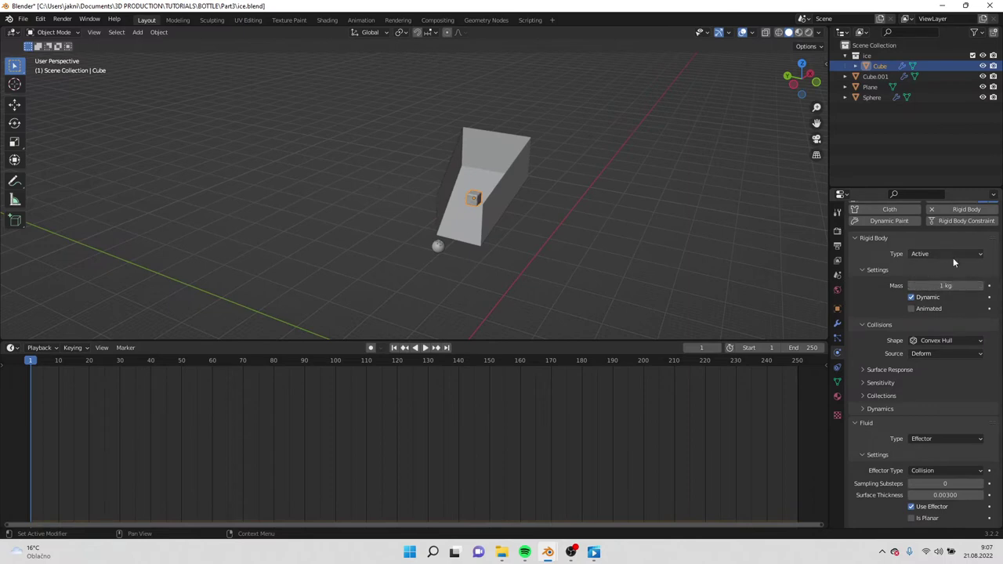
click(423, 349)
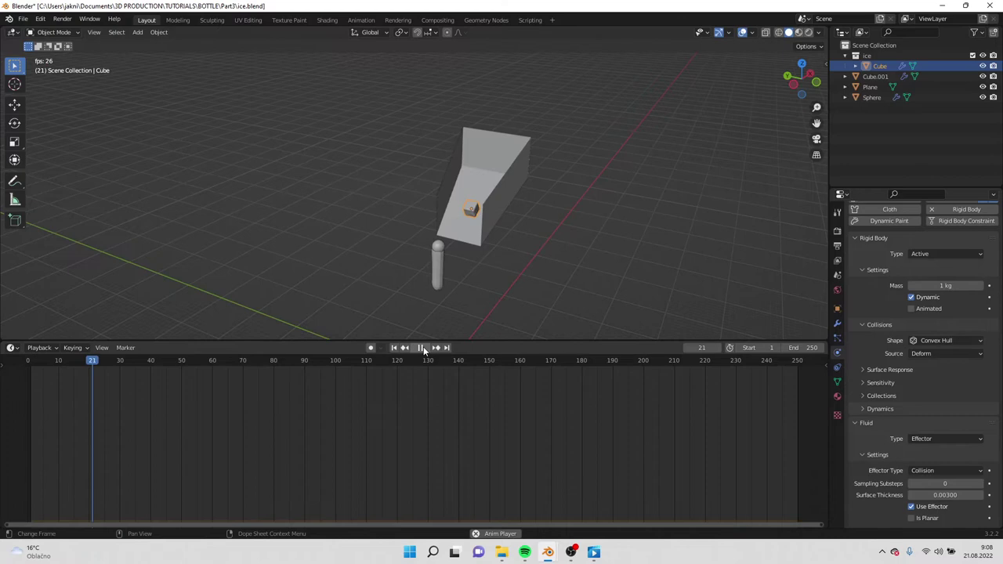
middle_drag(551, 246, 477, 239)
scroll(480, 204, up, 5)
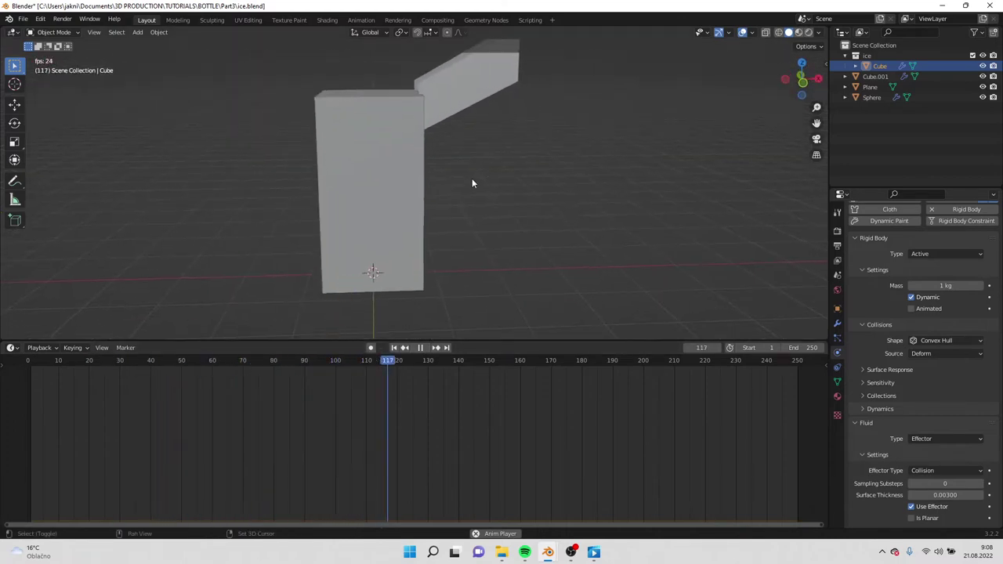
click(420, 347)
click(393, 347)
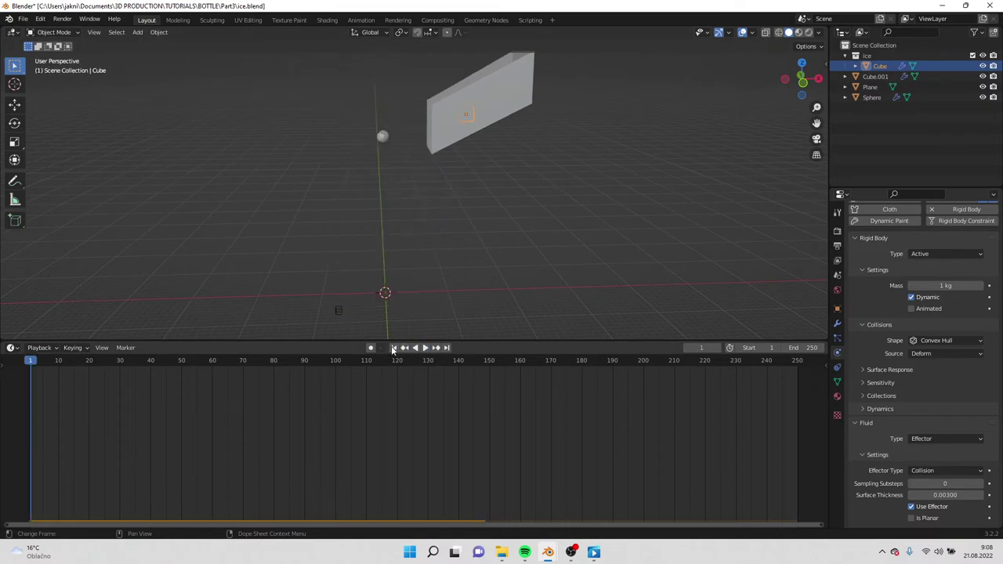
middle_drag(336, 308, 488, 219)
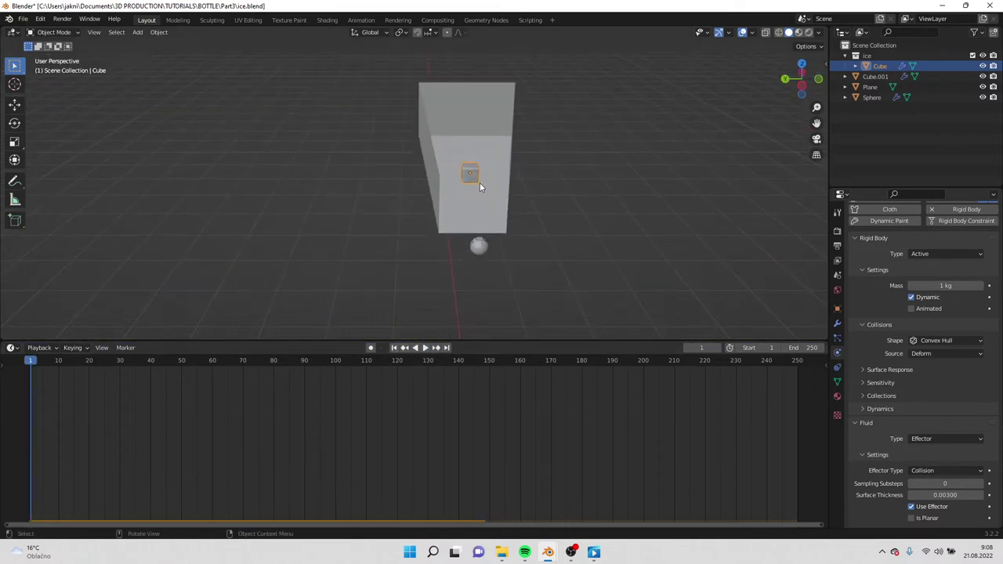
Step: Raise the small cube and duplicate it into a grid of cubes above the ramp
drag(480, 186, 472, 158)
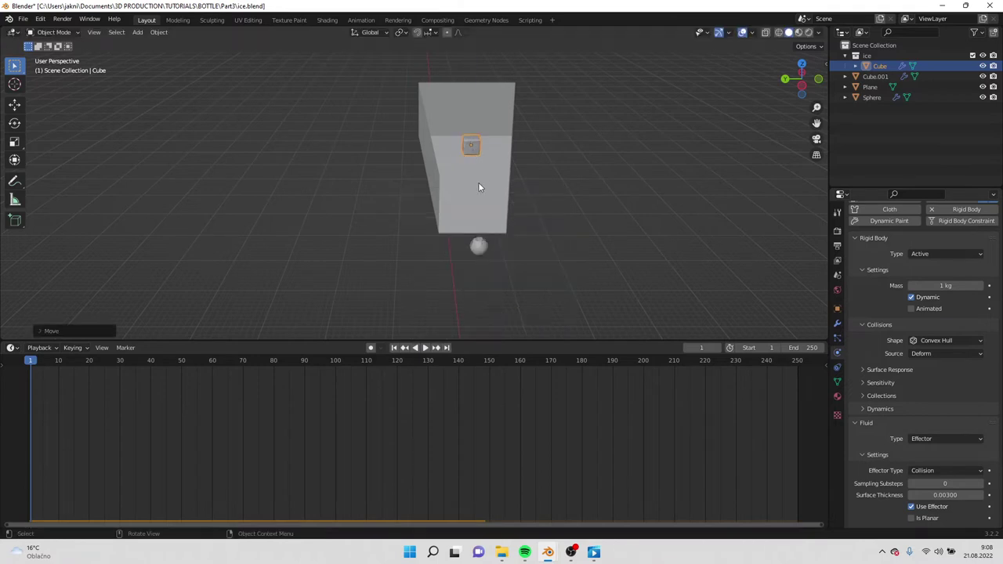
key(shift+d)
key(y)
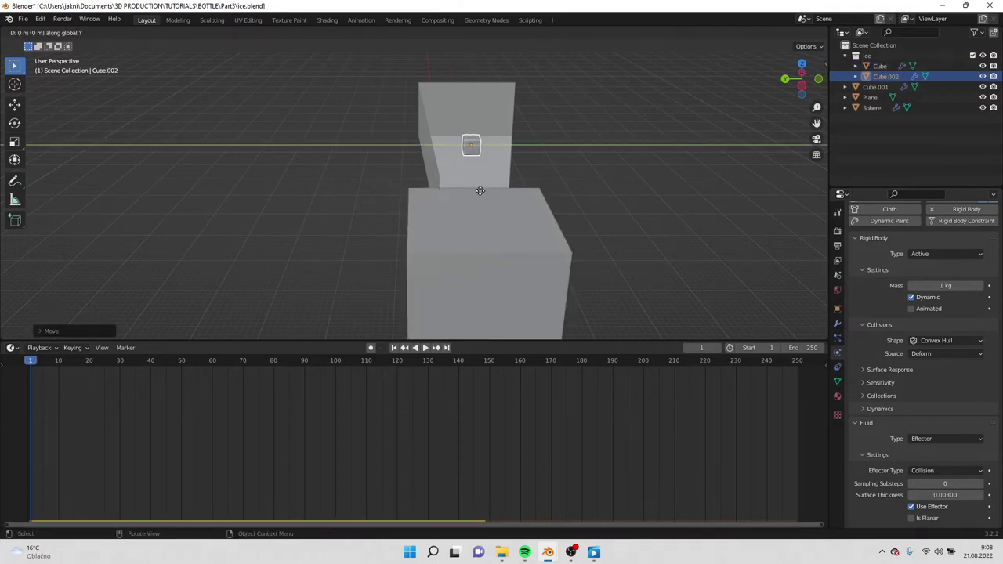
right_click(462, 191)
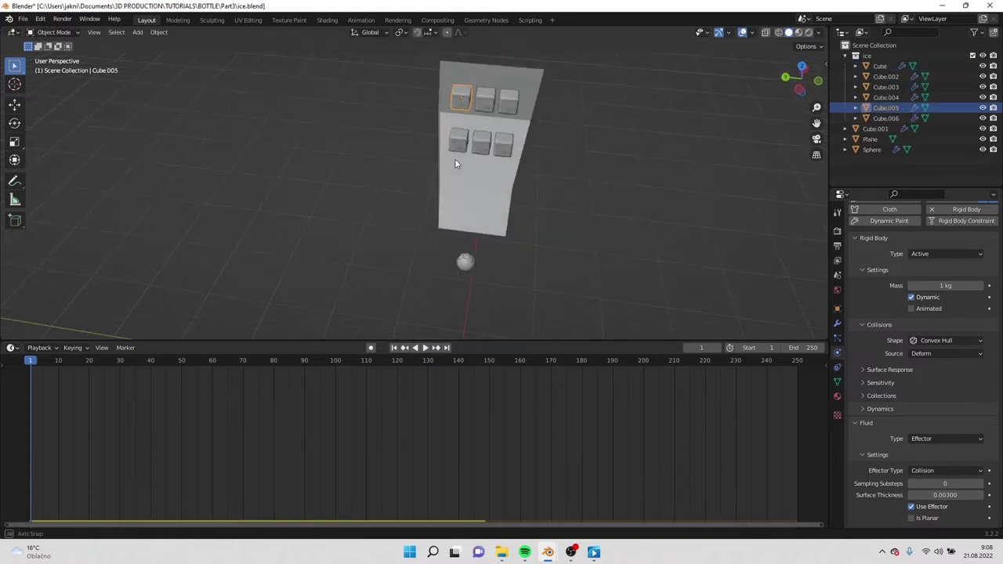
middle_drag(486, 156, 467, 167)
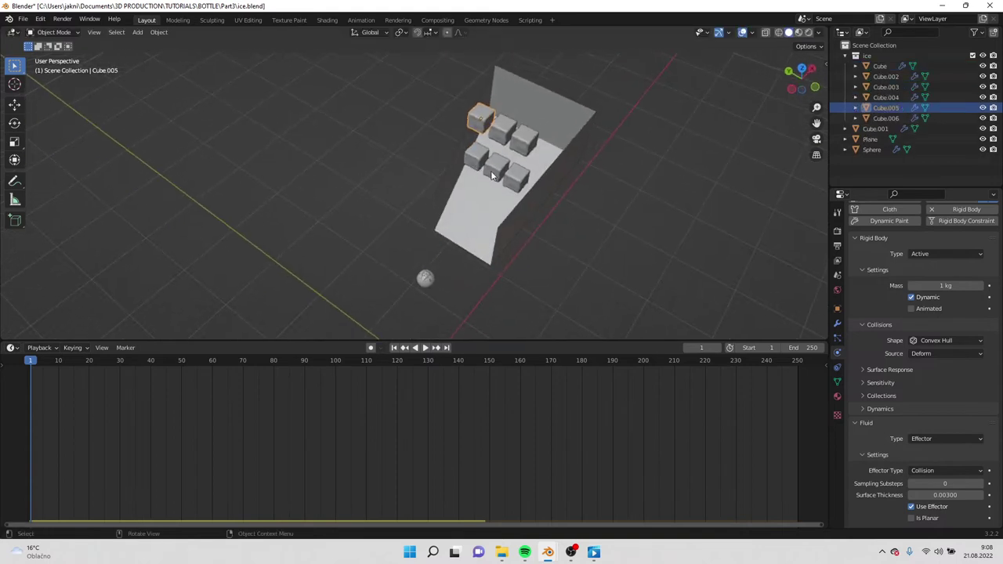
click(492, 176)
key(g)
key(x)
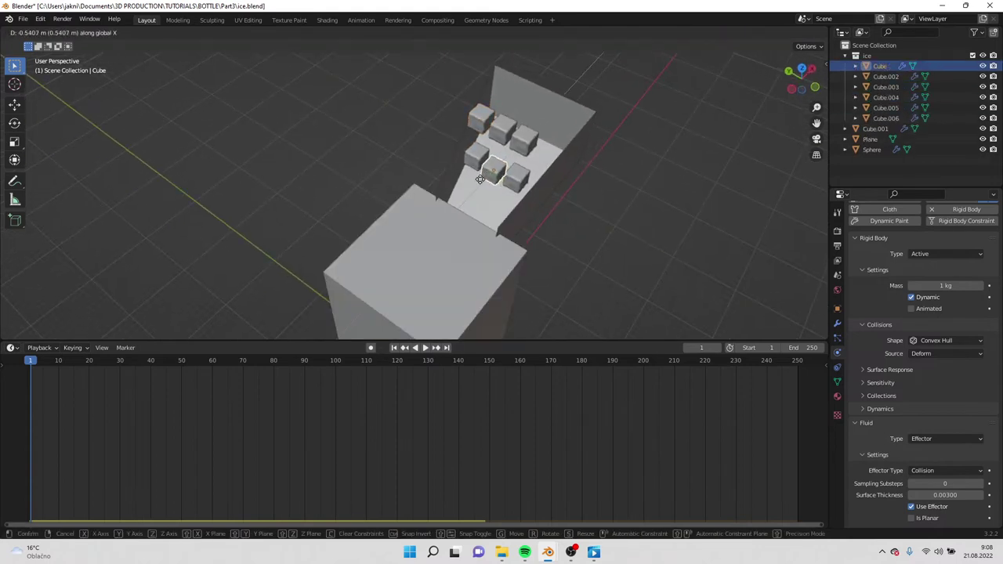
click(472, 191)
Step: Duplicate four selected cubes into a new layer rotated around Z
click(501, 125)
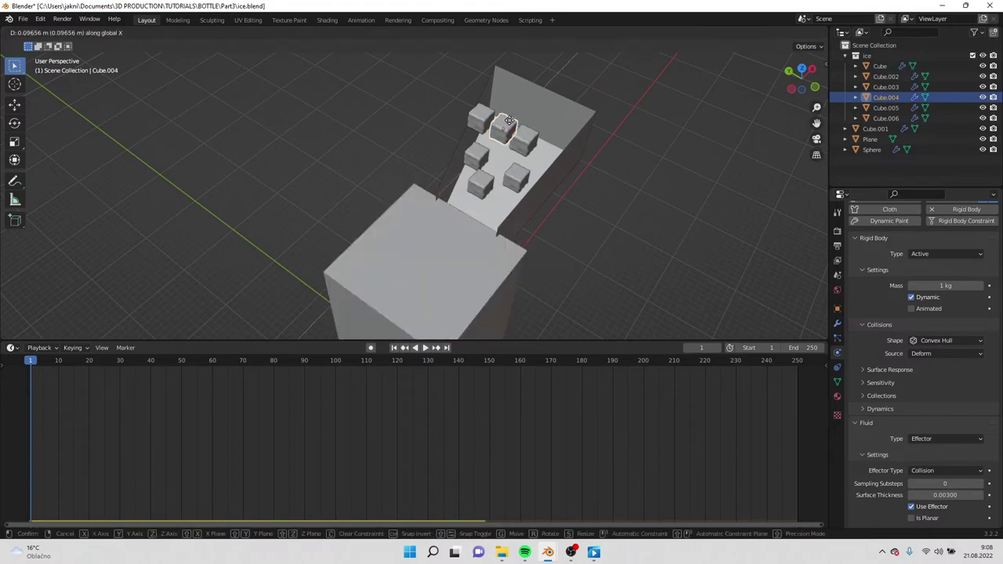
shift+click(523, 140)
shift+click(480, 118)
shift+click(476, 157)
middle_drag(485, 191, 544, 170)
key(shift+d)
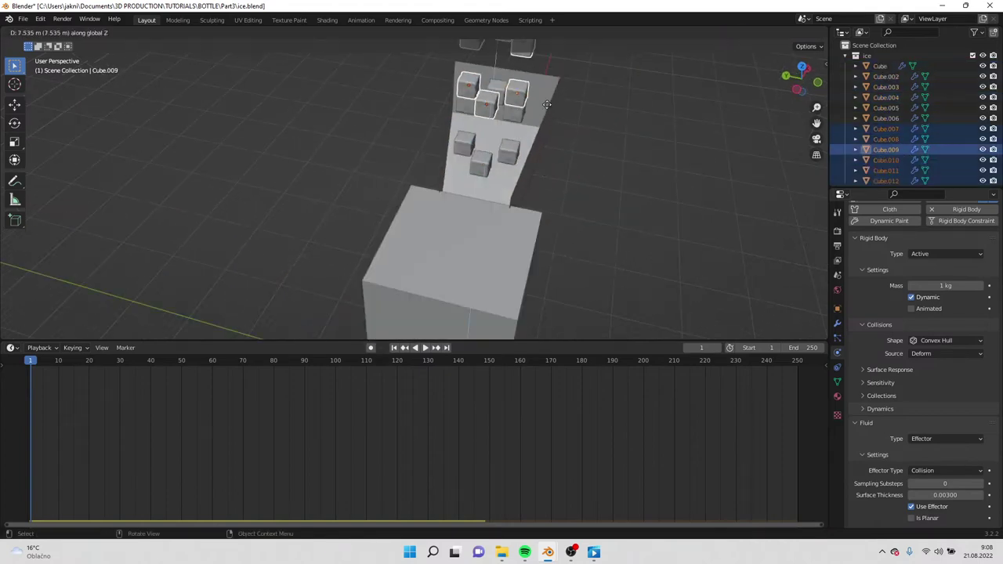
key(r)
key(z)
key(1)
key(Return)
Step: Duplicate the cube layer again and place it higher up
middle_drag(541, 120, 454, 199)
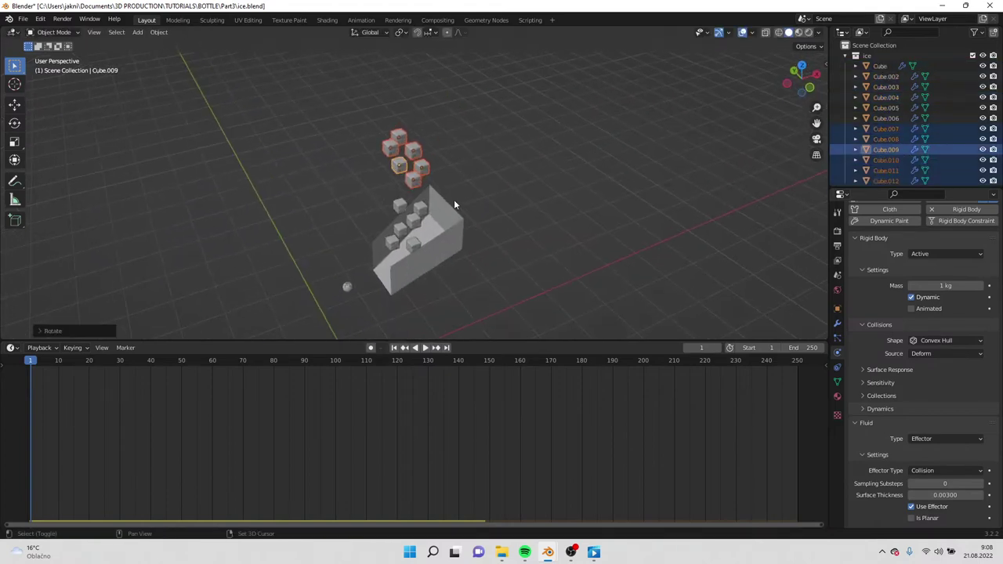
key(shift+d)
click(455, 122)
middle_drag(455, 122, 439, 235)
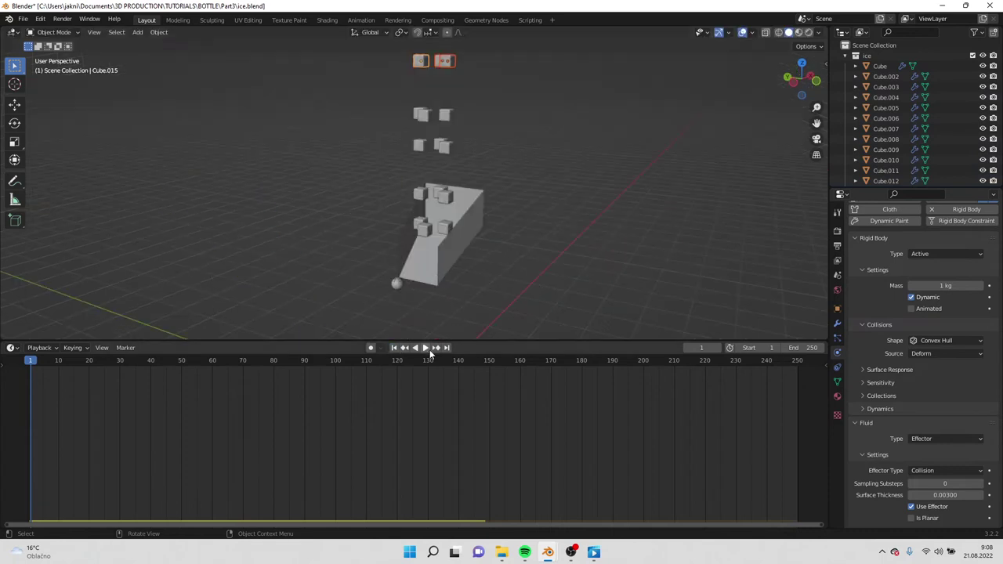
Step: Play the animation to watch the cubes fall, then rewind to frame 1
click(425, 347)
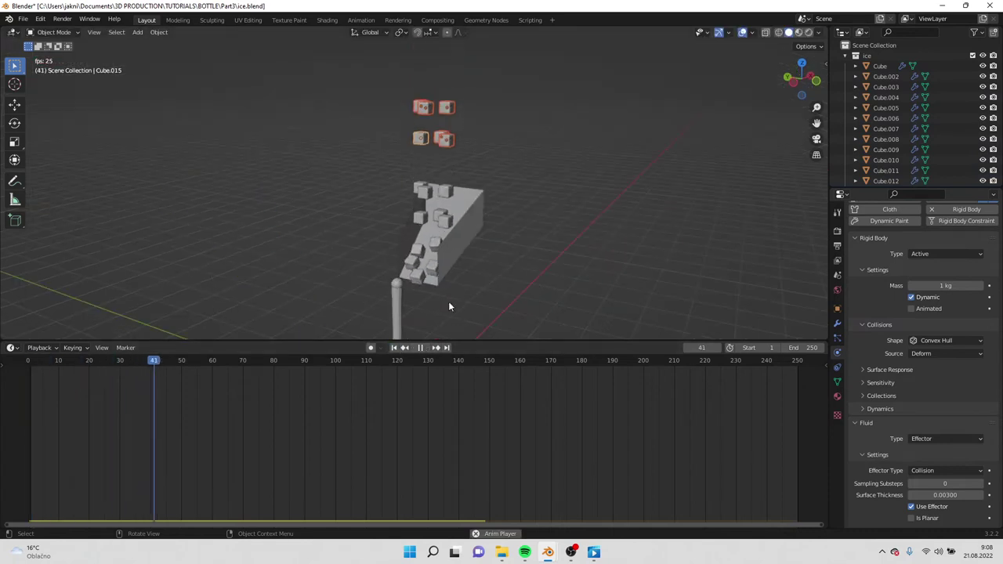
middle_drag(448, 301, 381, 218)
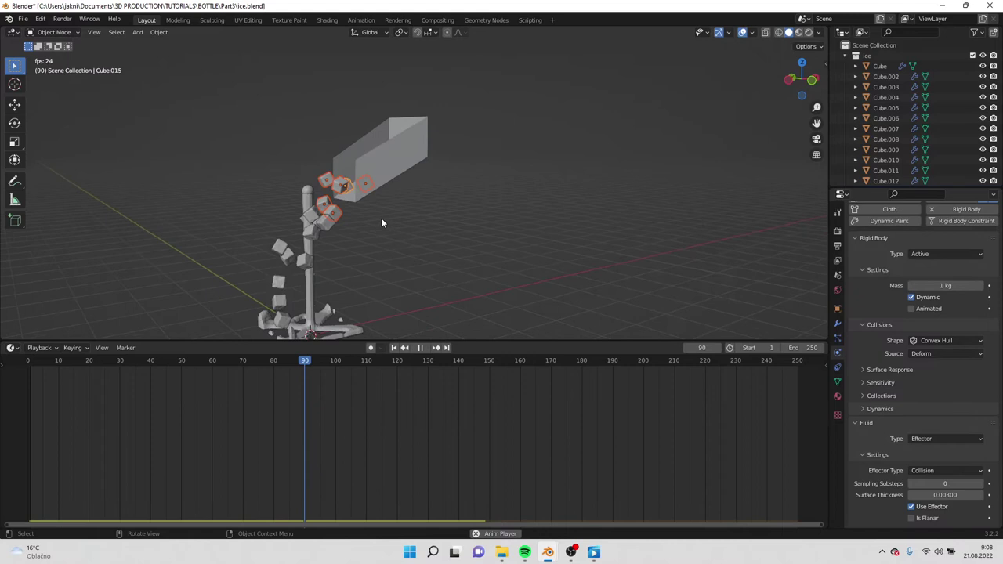
click(420, 347)
click(393, 347)
middle_drag(413, 241, 468, 294)
Step: Duplicate the cube layers once more, stacking them higher above the chute
key(shift+d)
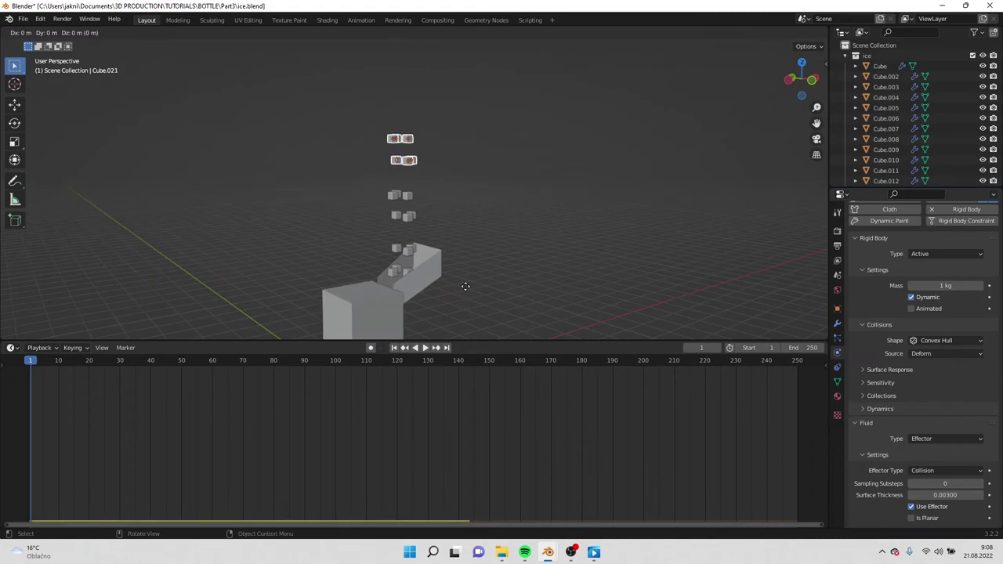
click(469, 223)
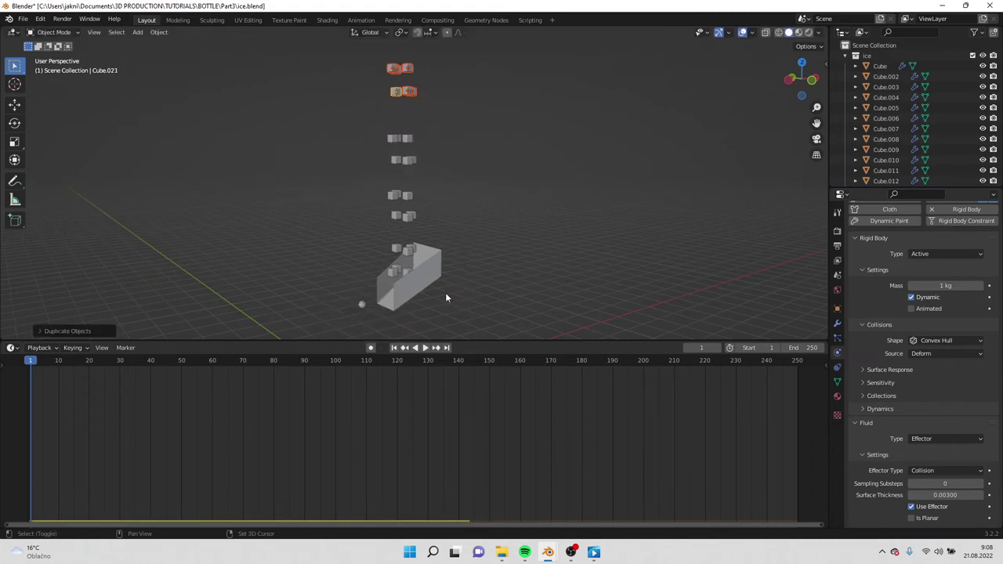
middle_drag(445, 297, 396, 277)
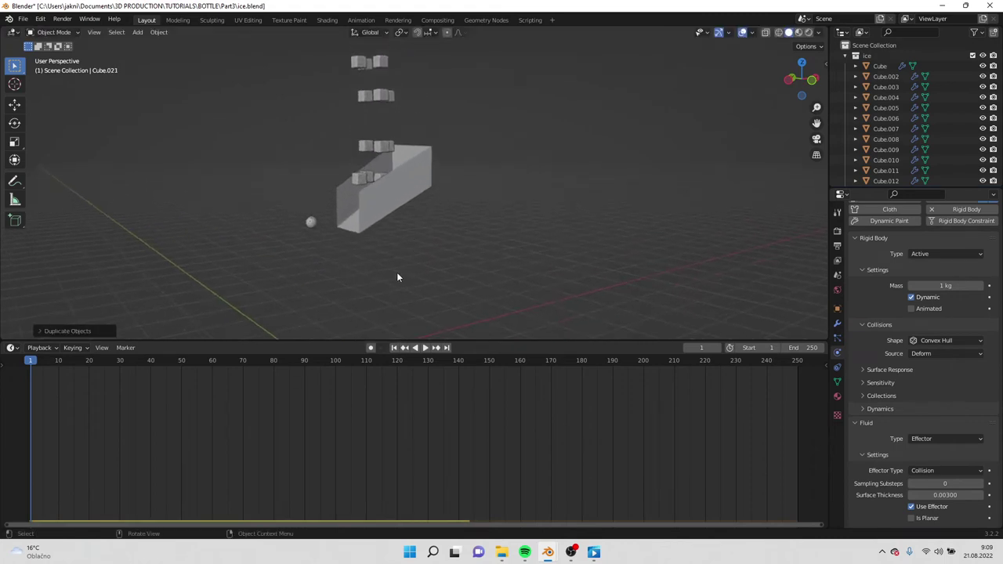
click(312, 223)
mouse_move(317, 230)
middle_down()
mouse_move(378, 237)
mouse_move(331, 327)
mouse_move(326, 244)
middle_up()
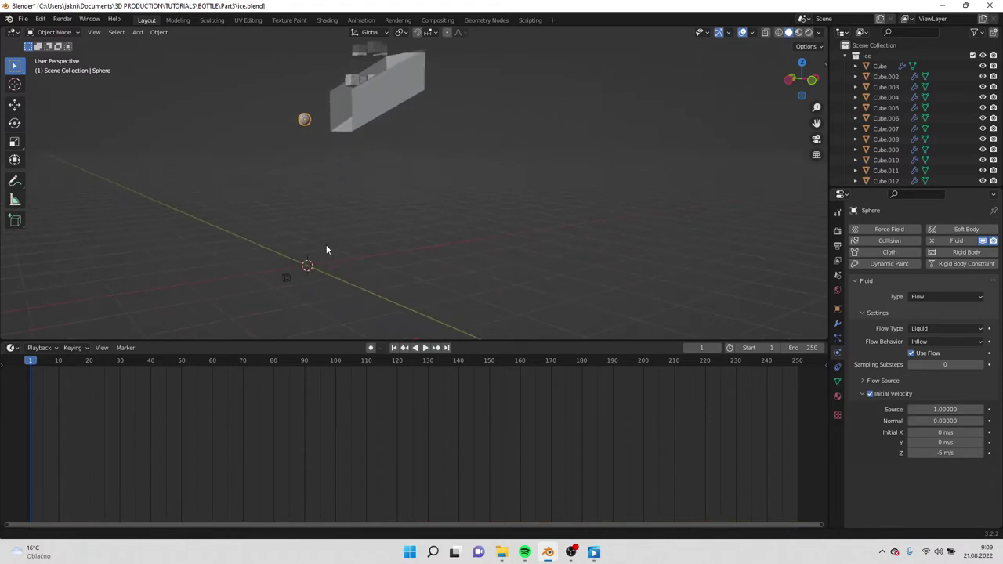
Step: Free the domain's previously baked fluid cache and preview the scene from frame 1
click(286, 279)
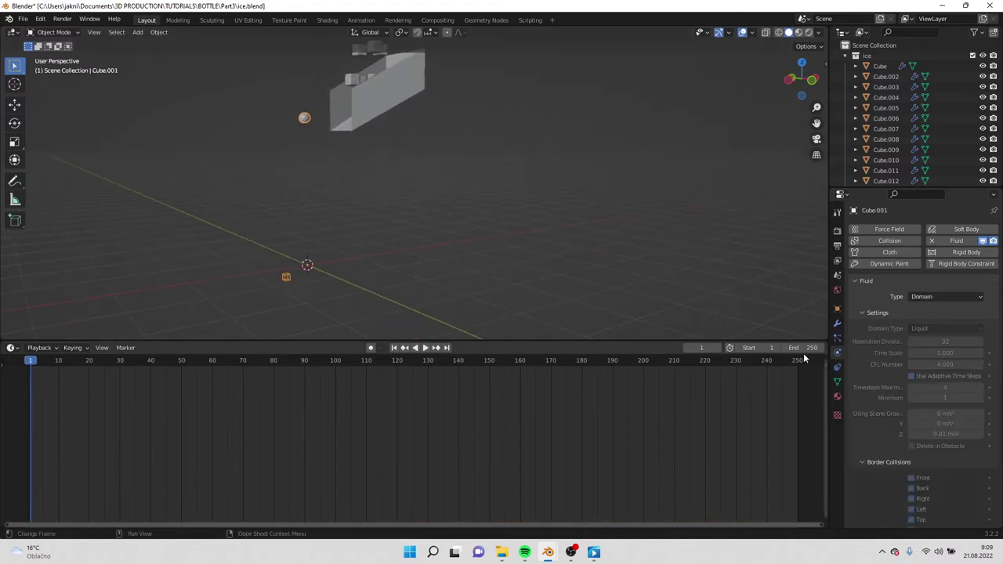
scroll(913, 384, down, 15)
scroll(913, 384, down, 1)
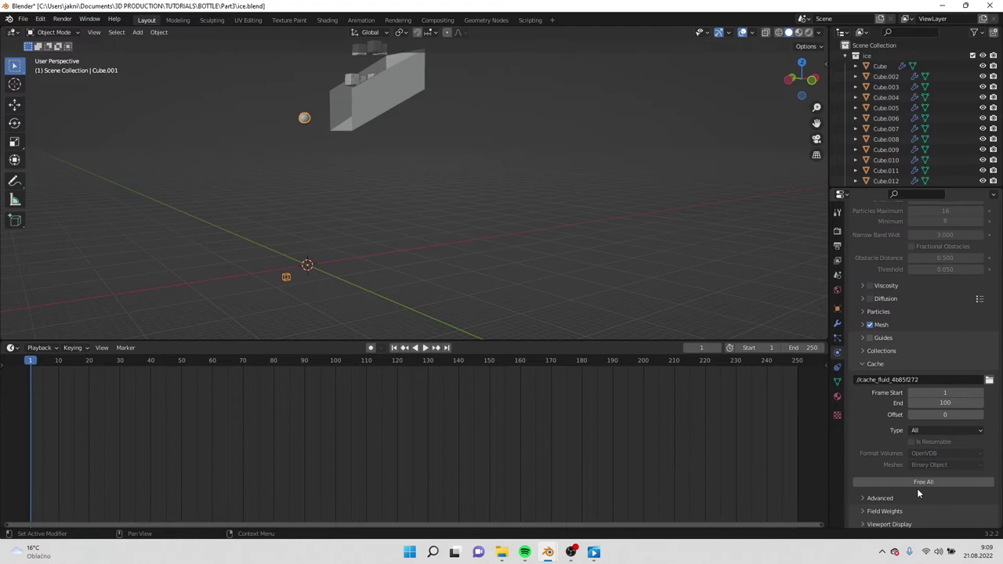
click(917, 481)
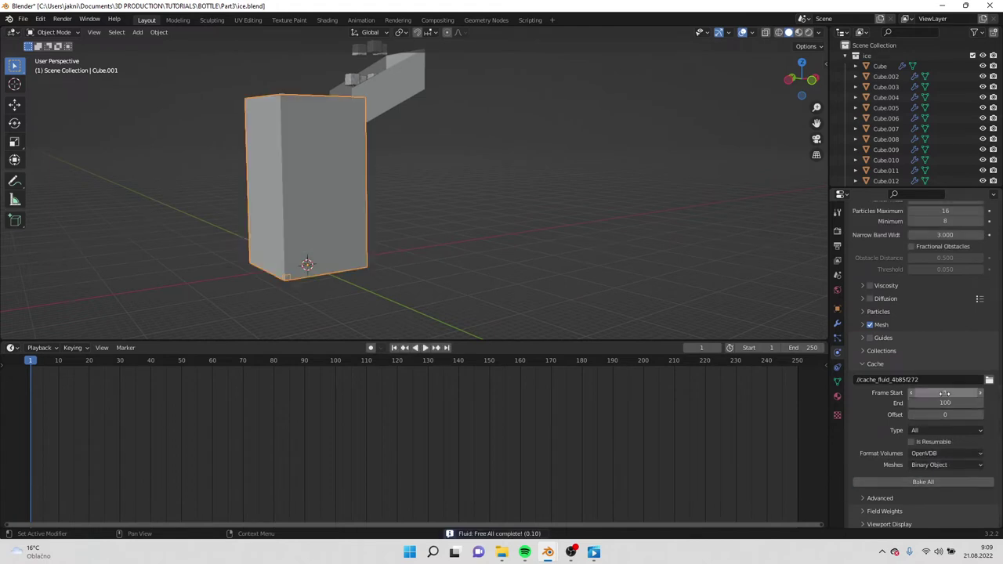
click(426, 347)
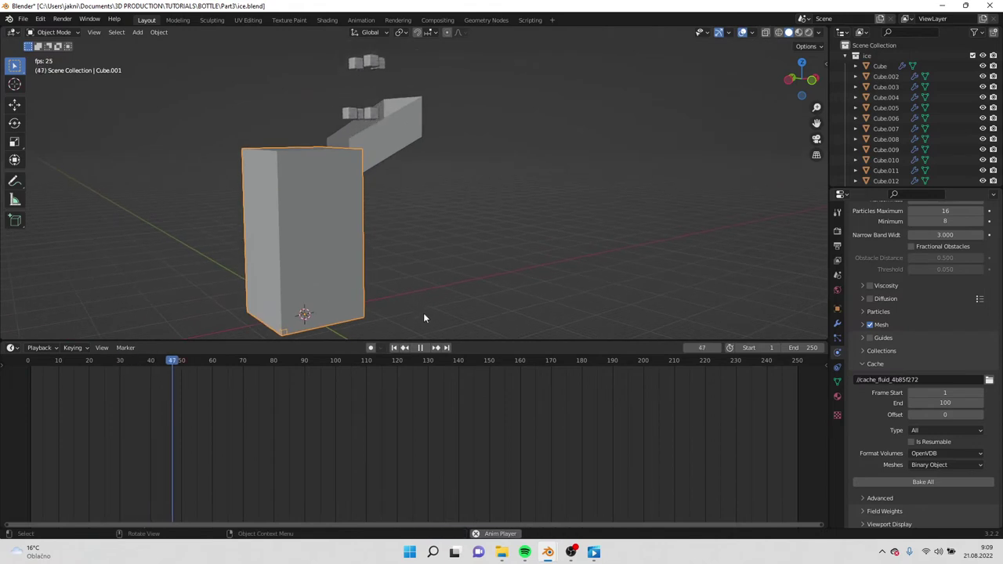
click(420, 347)
click(394, 347)
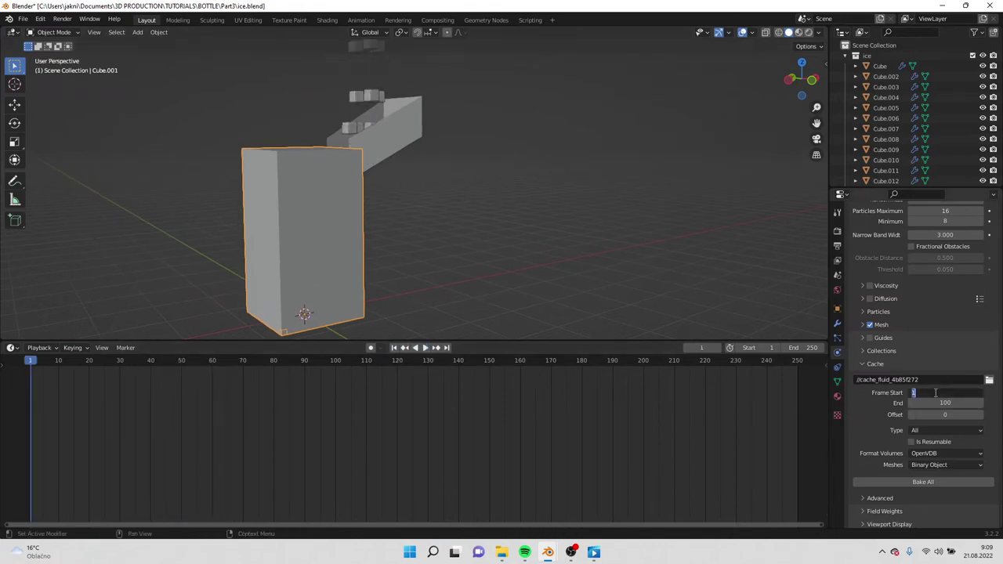
Step: Set the cache frames to 40–160, rebake the fluid, and play the simulation
key(Return)
click(938, 402)
text(16)
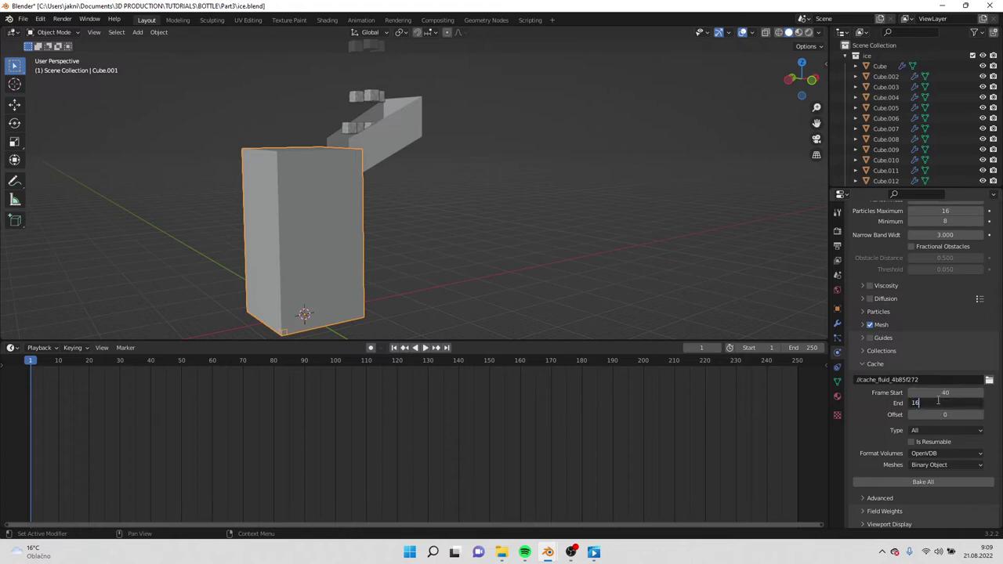
text(0)
key(Return)
click(910, 481)
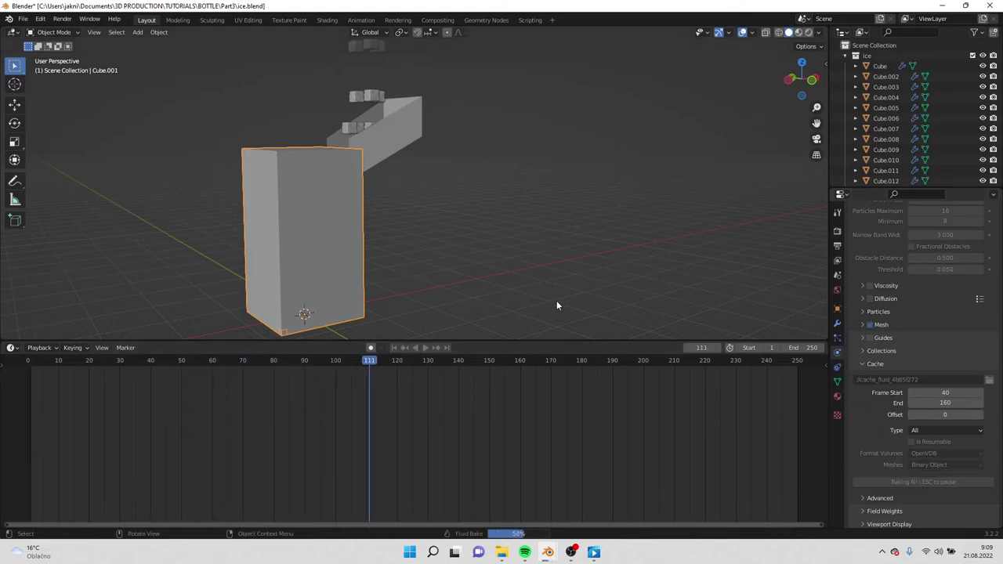
click(424, 348)
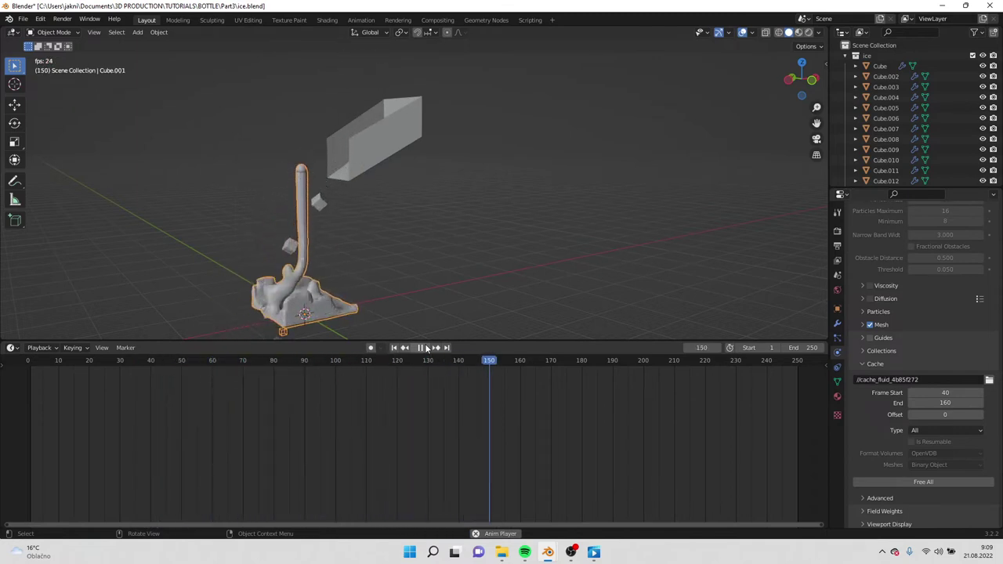
Step: Extend the fluid cache End to frame 180, re-bake all, and play back to review
key(Escape)
click(942, 404)
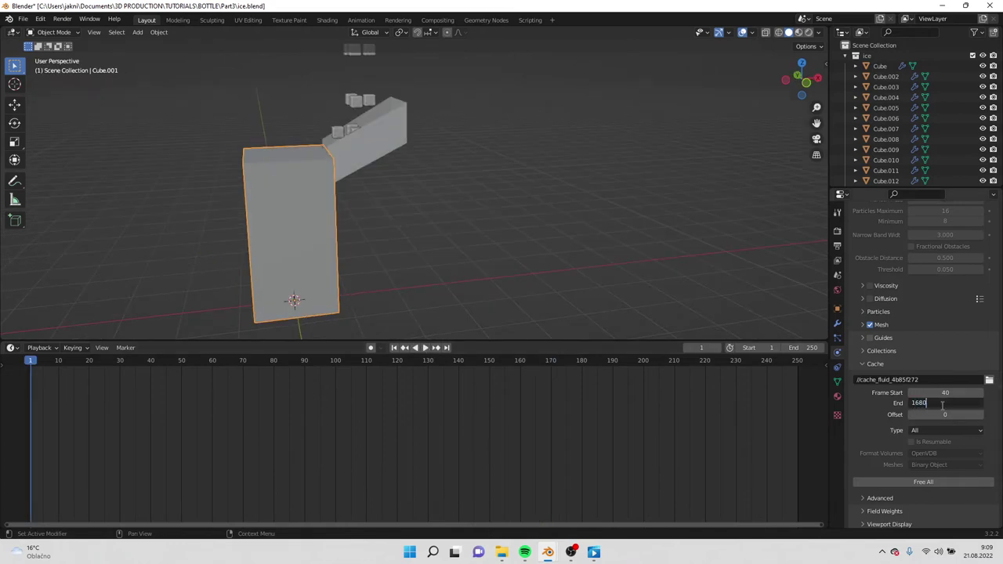
text(180)
key(Return)
click(929, 481)
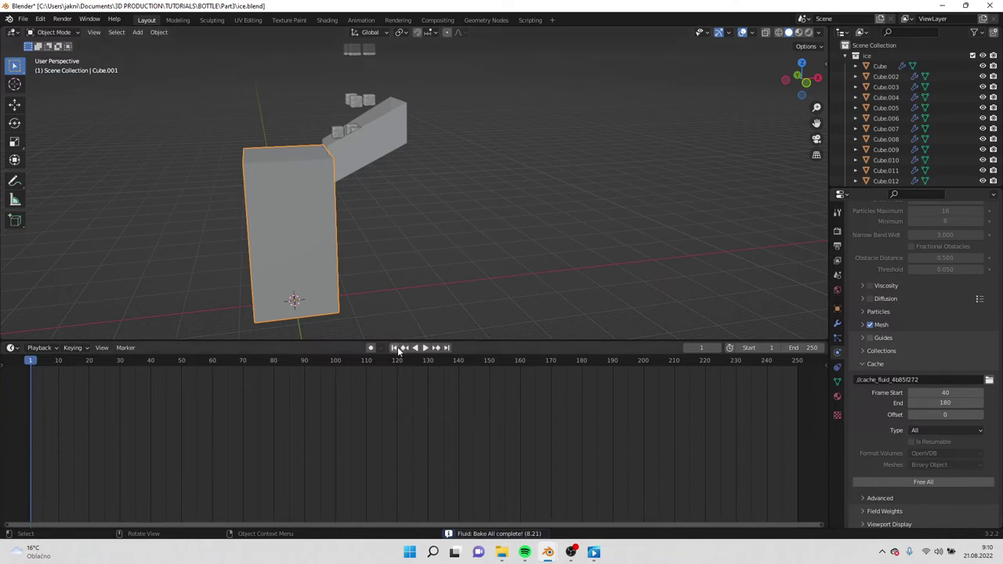
click(424, 348)
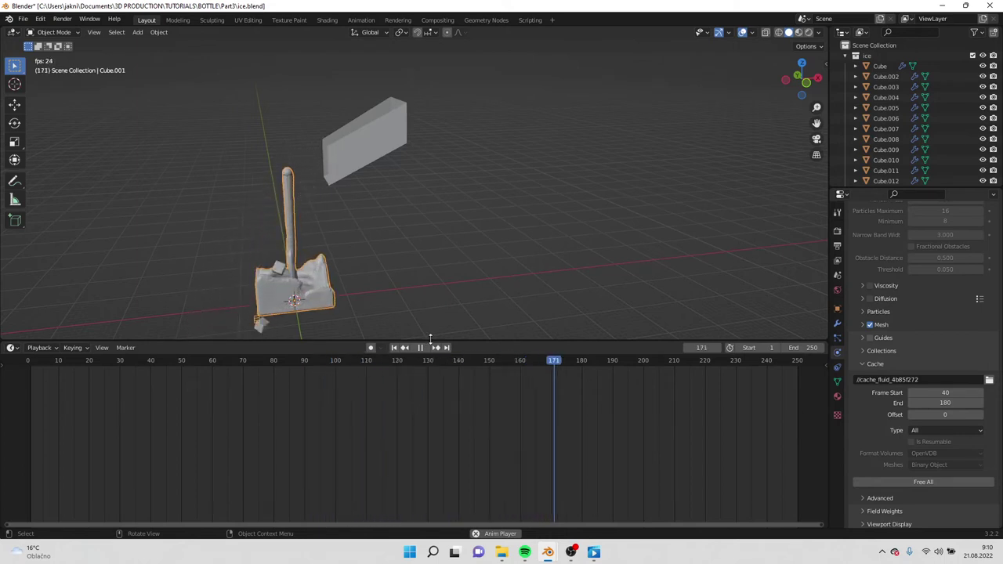
click(423, 348)
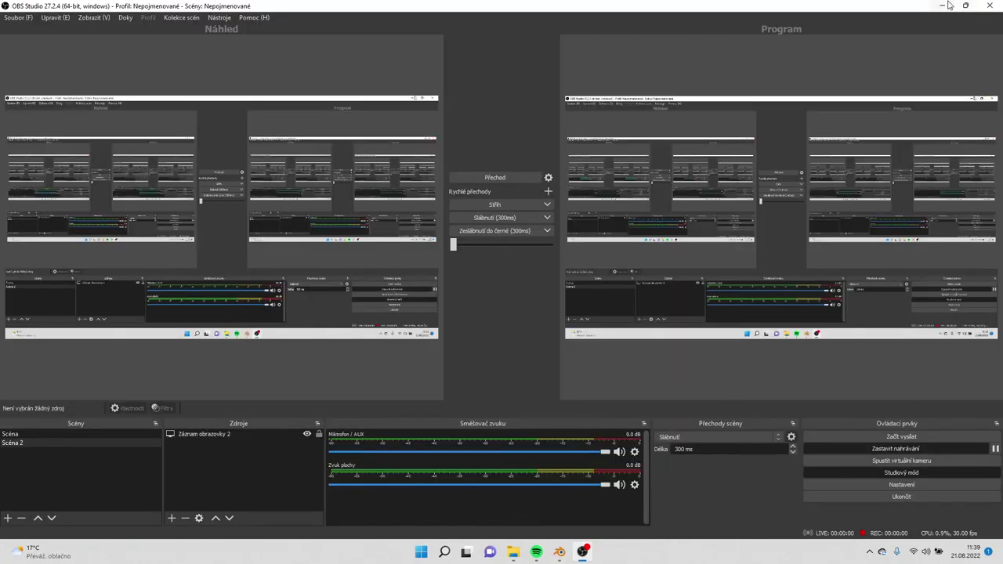
Step: Add a plane and move it about 34.5 m along Y
click(943, 6)
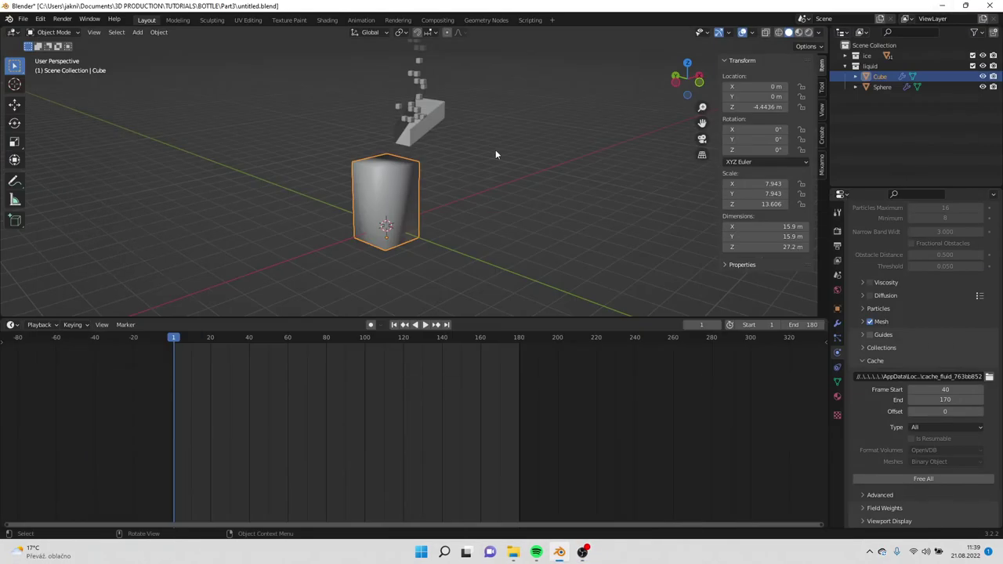
middle_drag(449, 208, 472, 203)
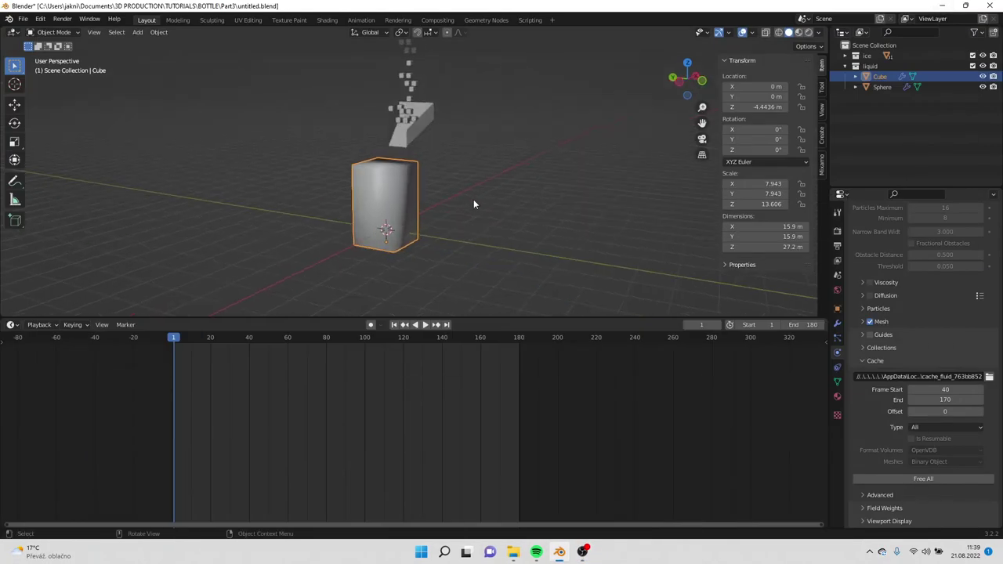
key(shift+a)
mouse_move(482, 198)
click(524, 202)
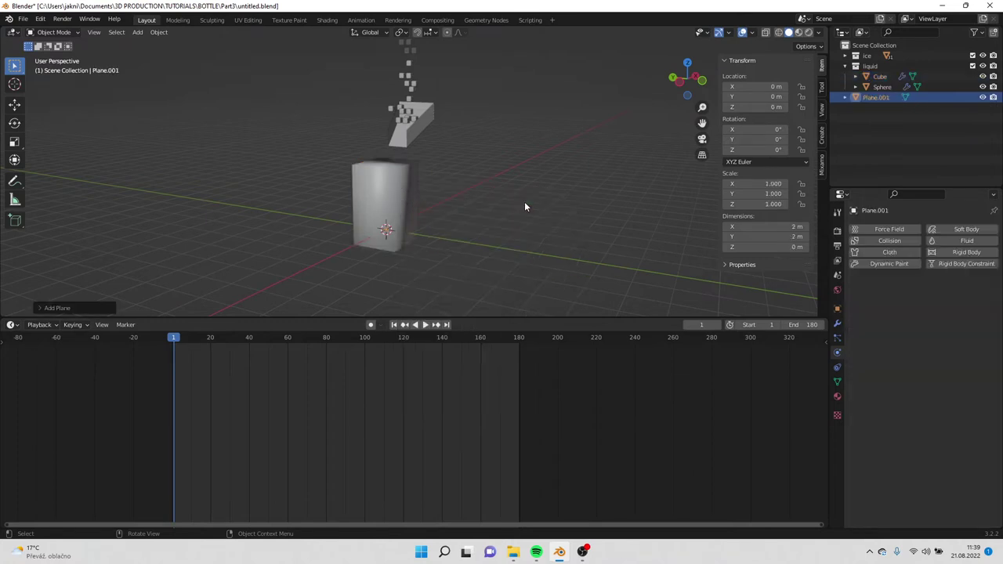
key(g)
key(y)
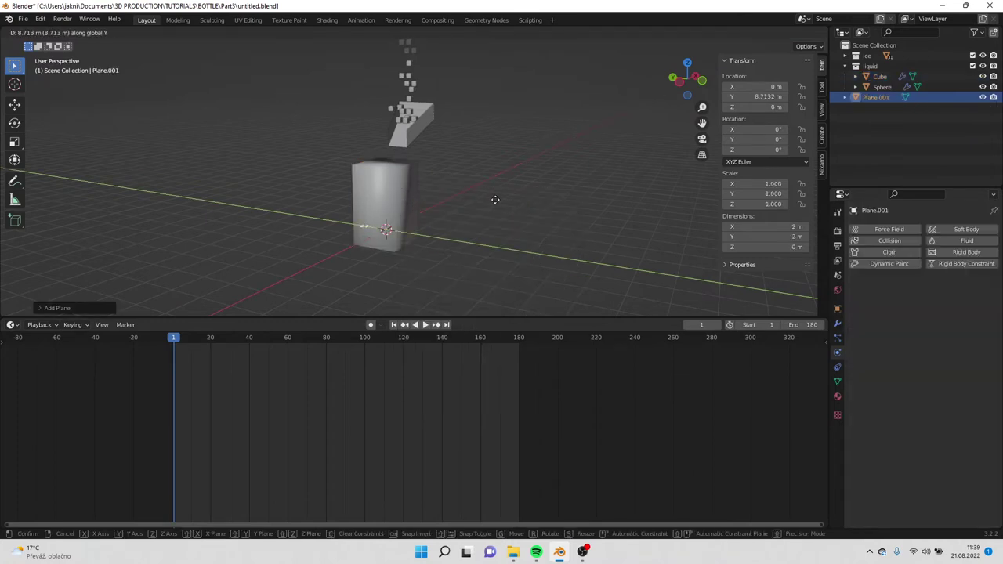
click(436, 192)
Step: Stand the plane upright with a 90° X rotation and scale it into a large backdrop
text(r)
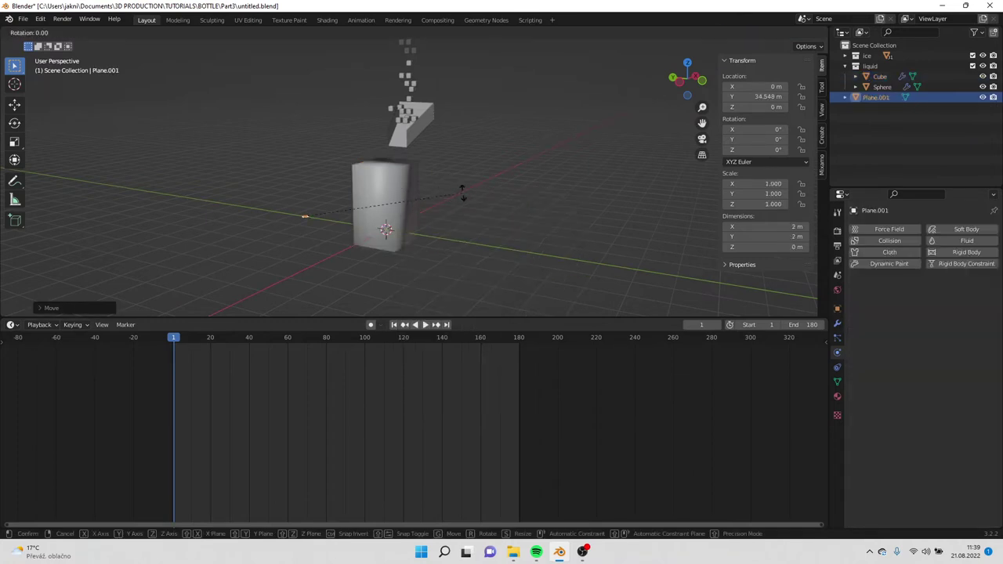
text(x9)
key(Return)
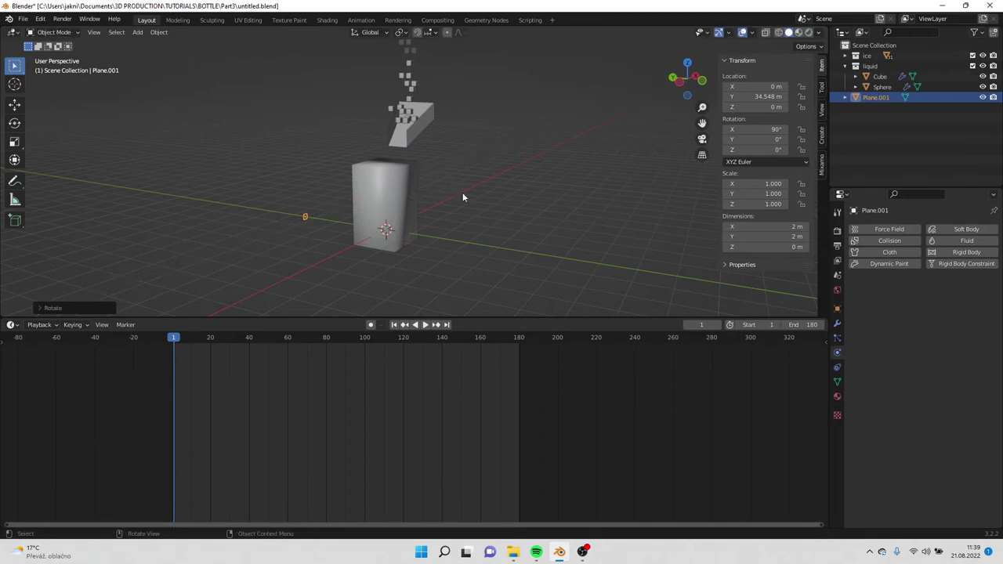
key(s)
middle_drag(606, 185, 569, 207)
click(569, 208)
Step: Create a collection named 'bg' and move Plane.001 into it
right_click(862, 99)
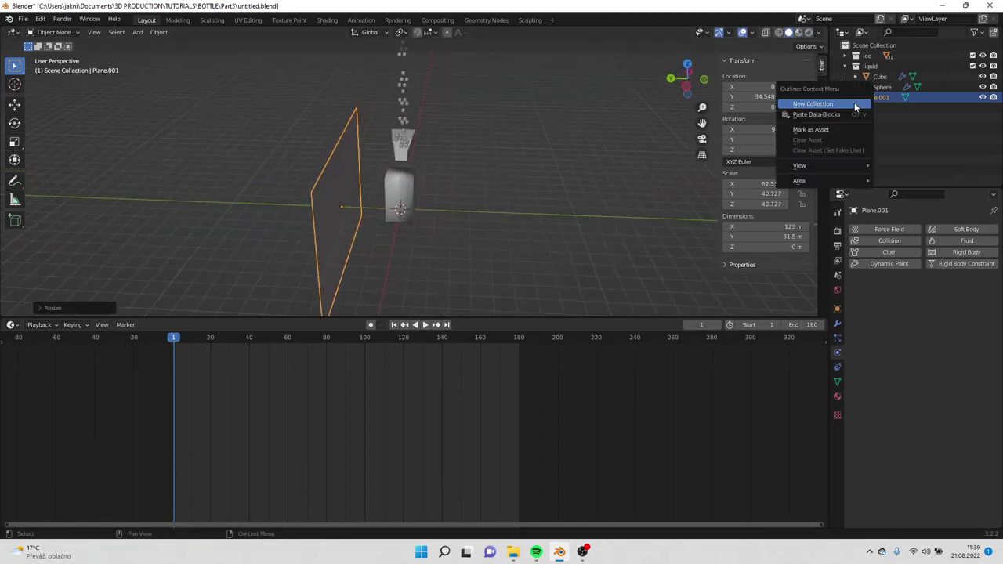
right_click(890, 123)
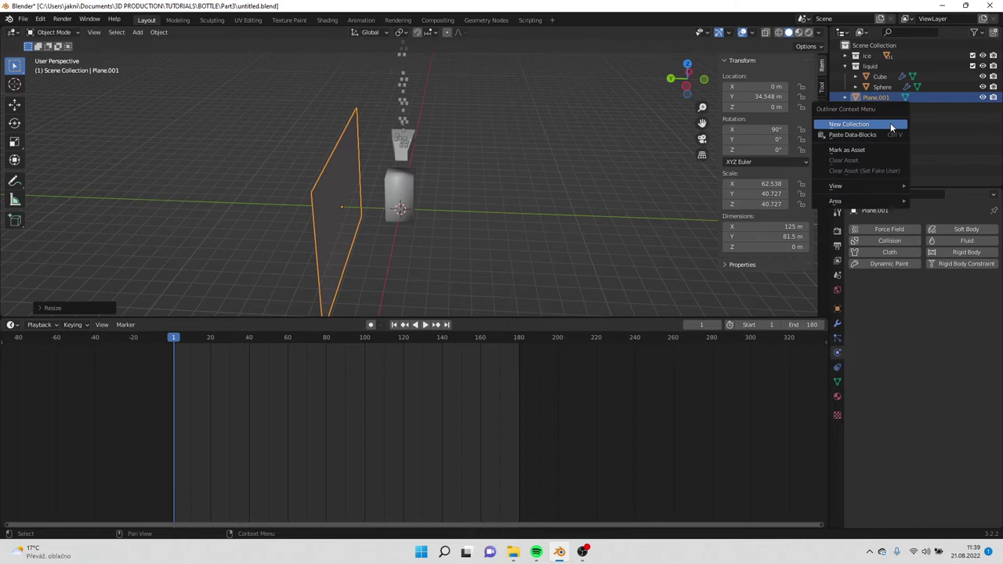
click(891, 123)
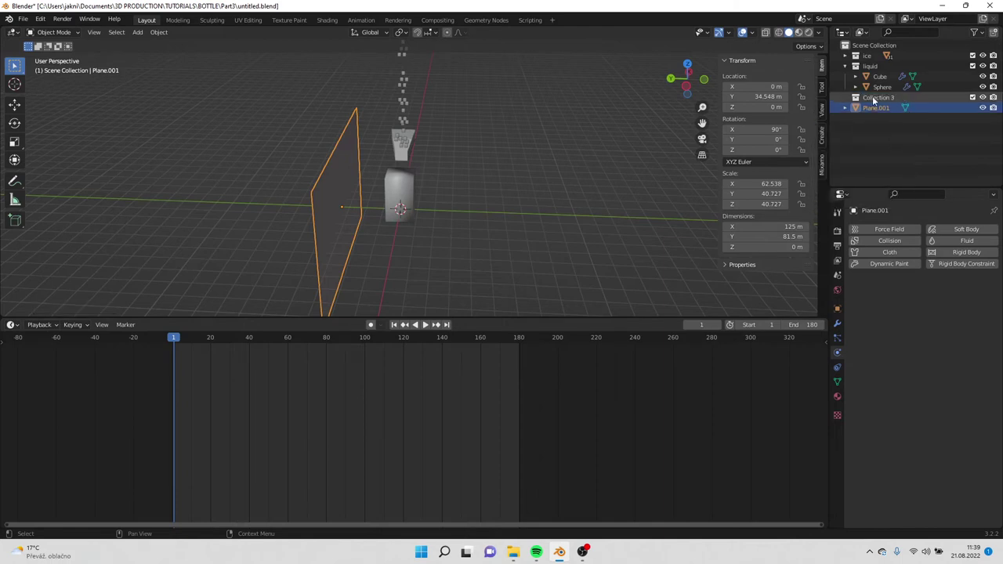
double_click(878, 97)
text(bg)
key(Return)
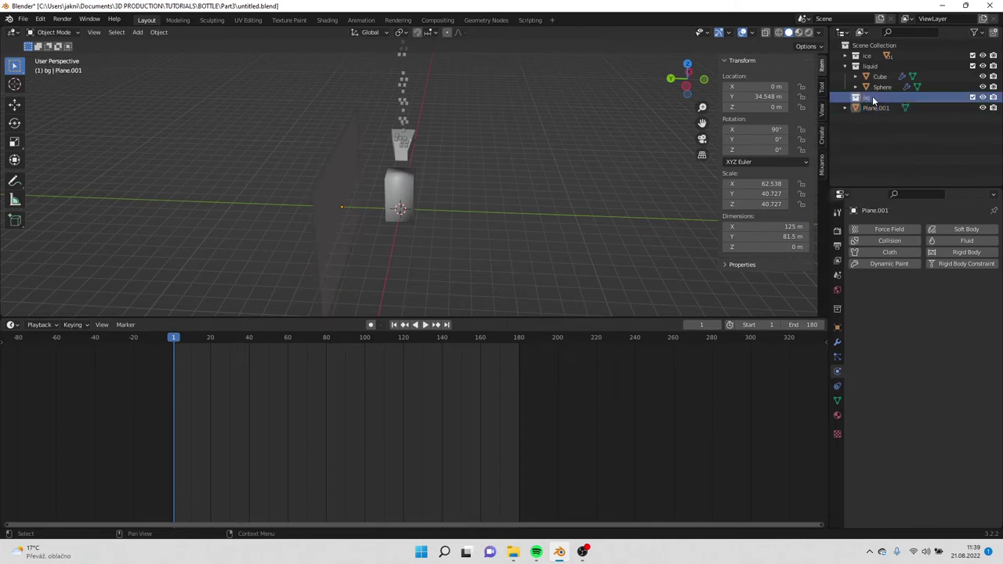
drag(875, 108, 871, 98)
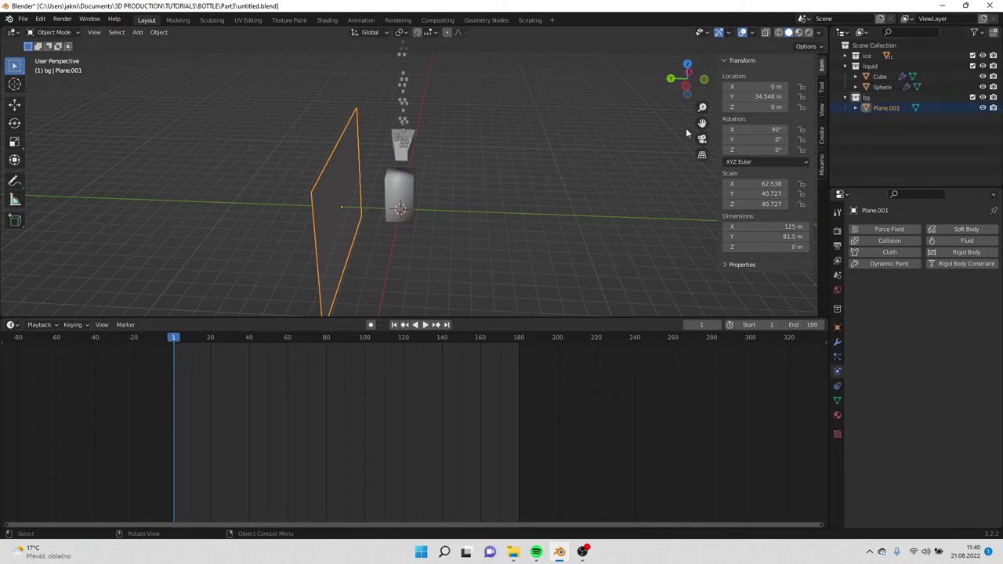
Step: Push the backdrop plane back to about 50 m on Y, then deselect it
scroll(494, 155, up, 5)
scroll(275, 223, down, 3)
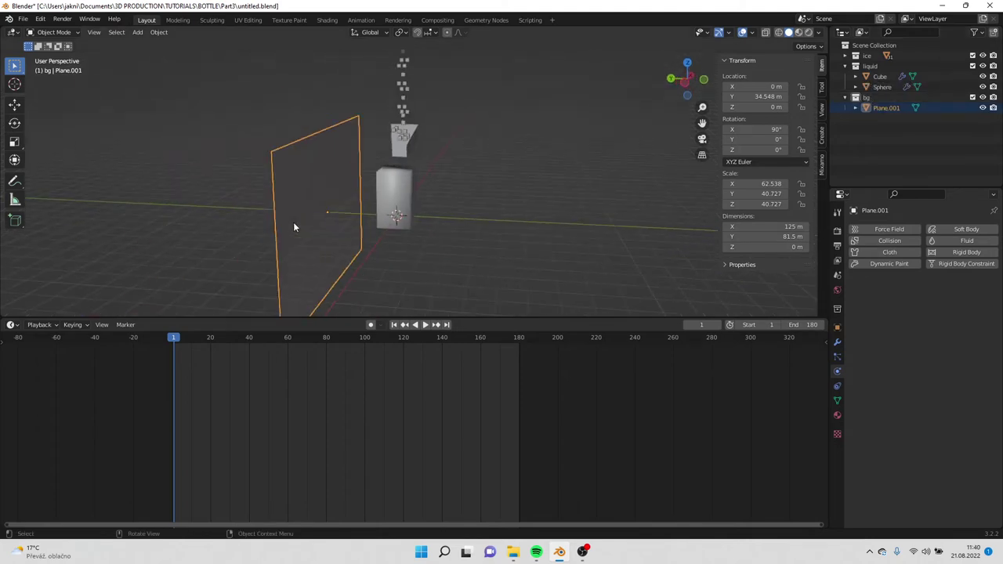
key(g)
key(y)
click(277, 208)
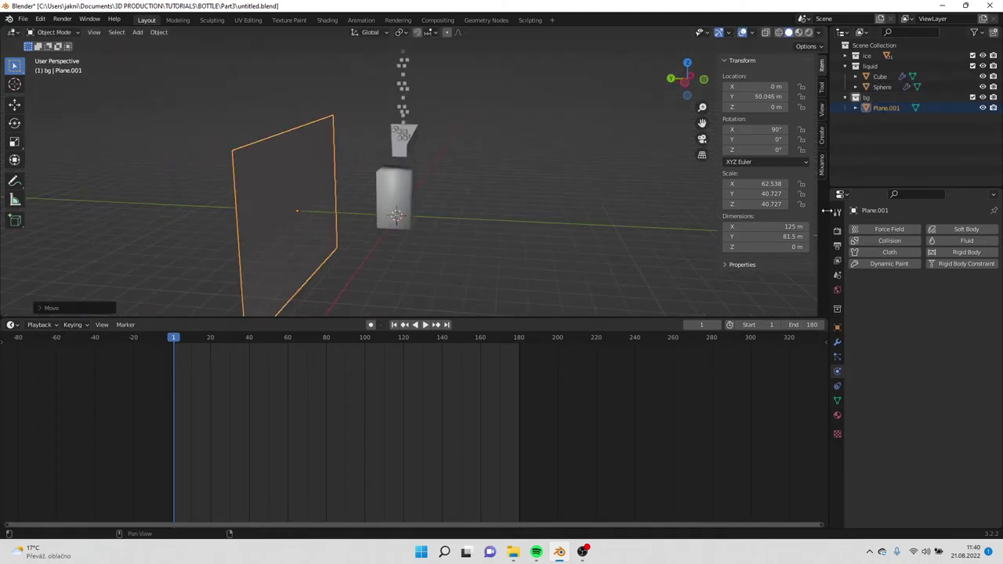
click(897, 138)
Step: Add another collection and rename it 'light'
right_click(896, 135)
click(895, 134)
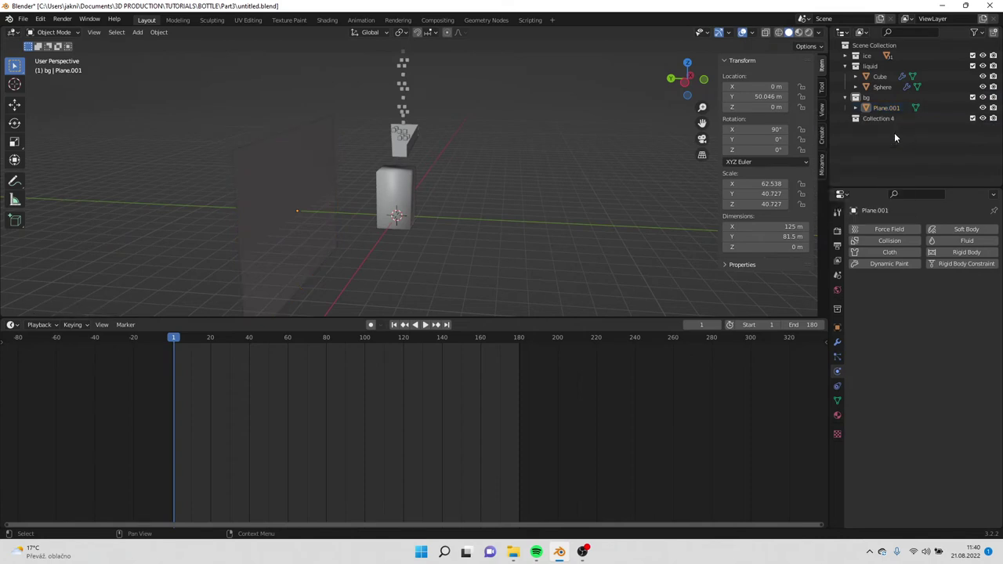
double_click(888, 118)
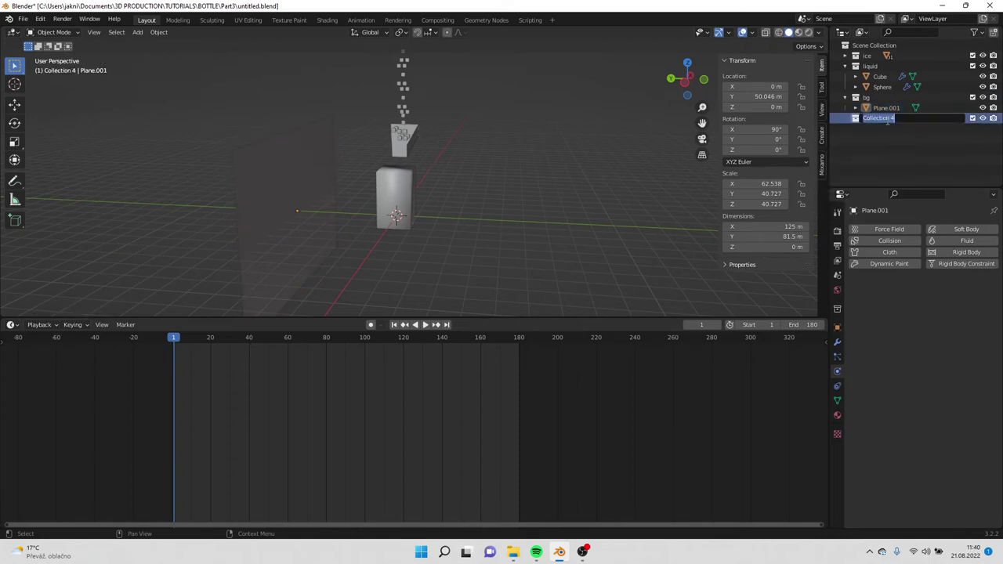
text(light)
key(Return)
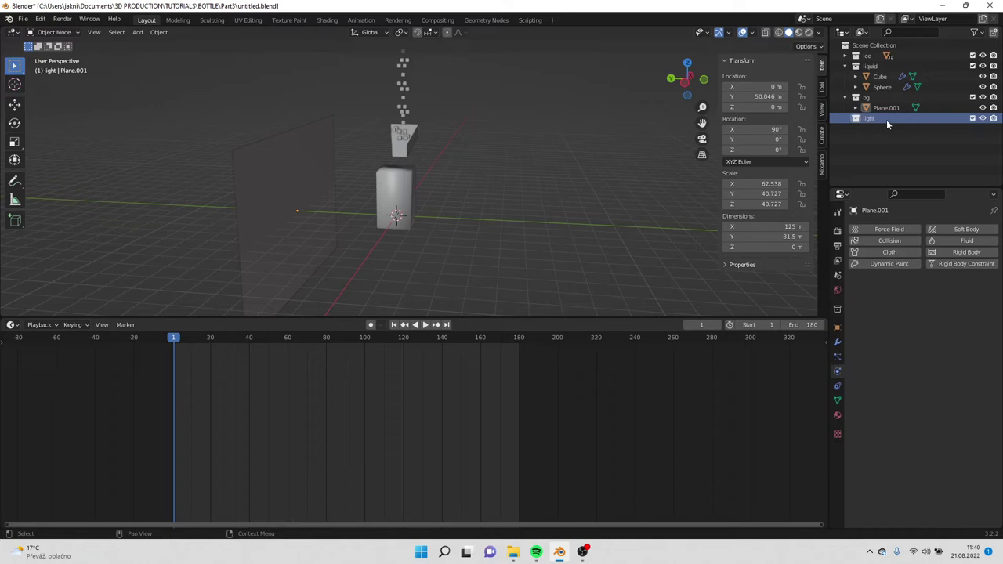
Step: Add a Point light and place it about 37.7 m along Y
key(shift+a)
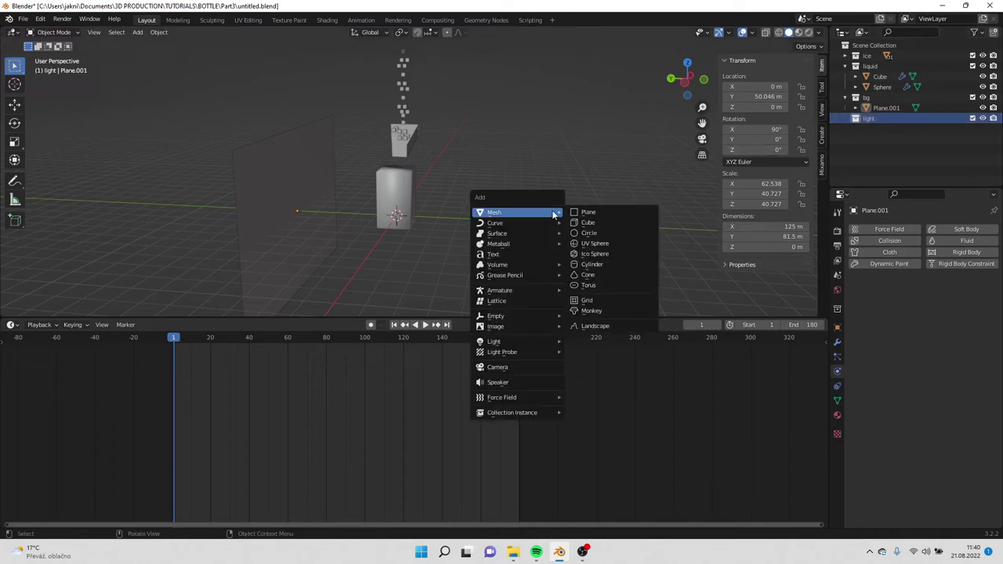
mouse_move(508, 343)
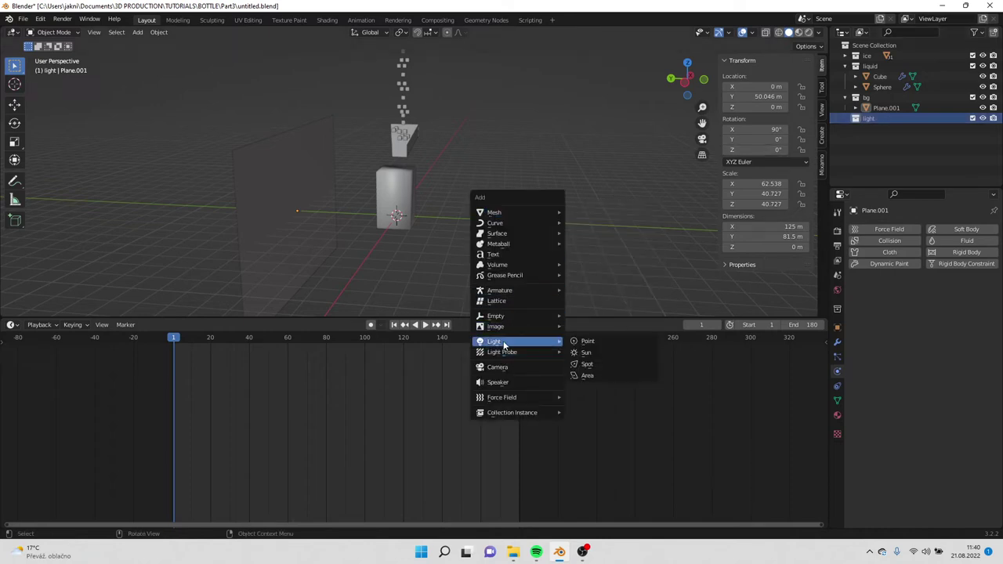
click(594, 342)
key(g)
key(y)
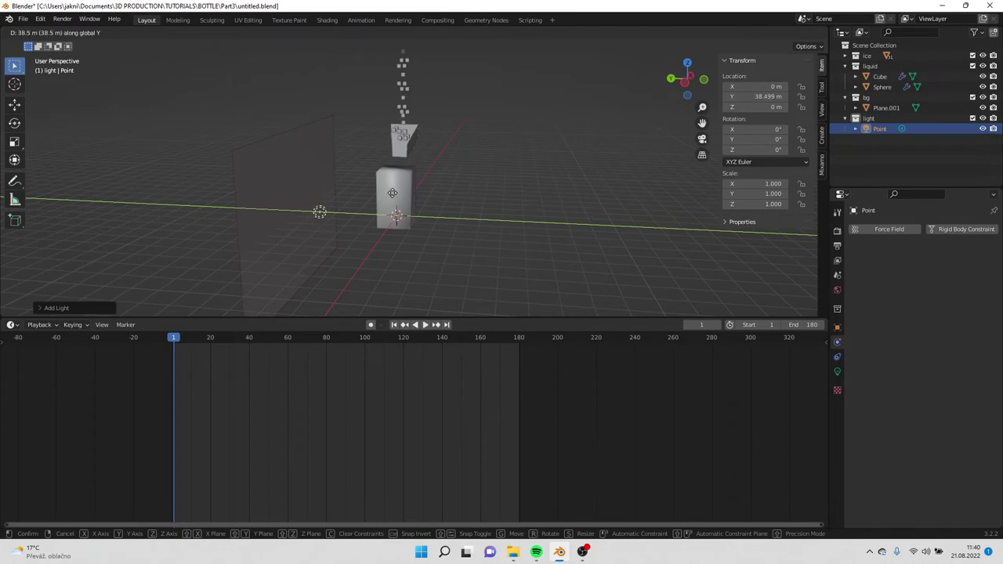
click(392, 193)
middle_drag(392, 193, 576, 206)
Step: Add an Area light, raising it on Z and sliding it along X
key(shift+a)
mouse_move(423, 195)
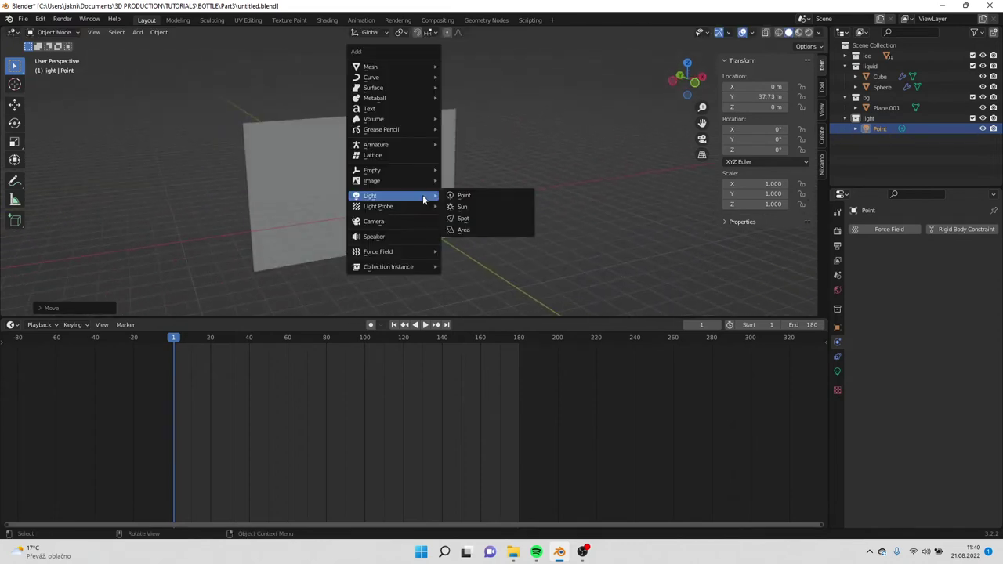
click(481, 231)
key(g)
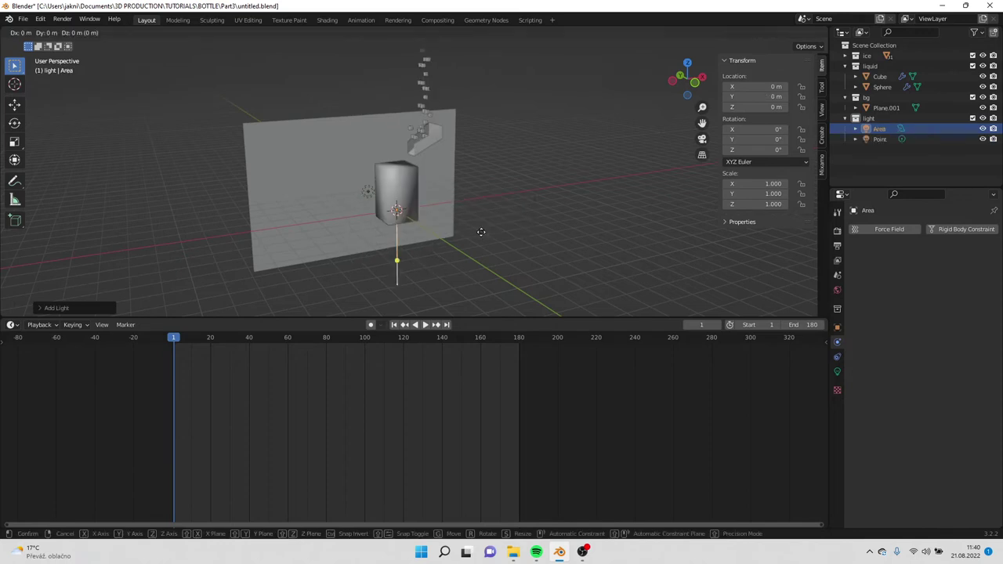
key(z)
click(476, 204)
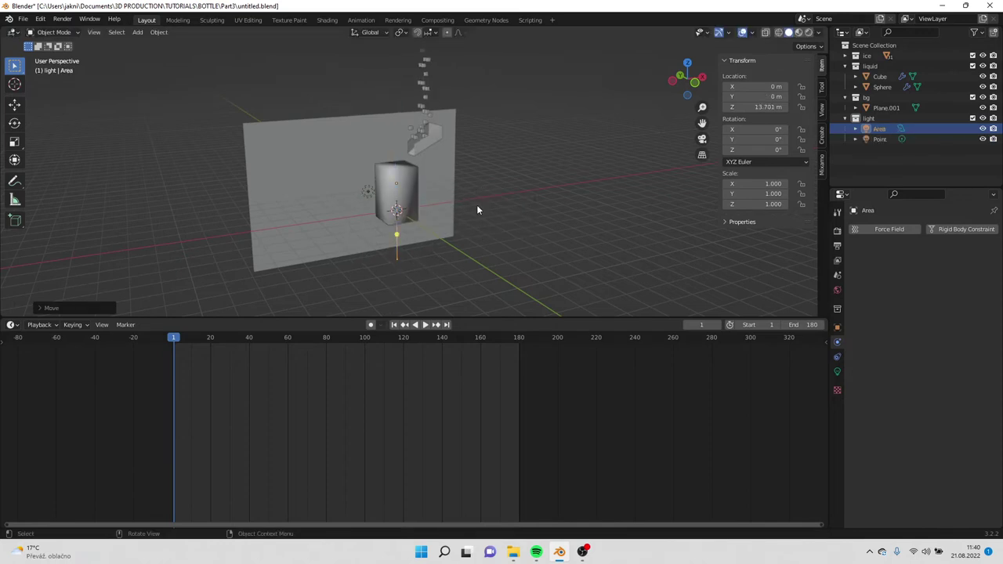
key(g)
key(x)
click(472, 209)
Step: At frame 63, scale the Area light to 8.684, tilt it 45°, and raise it higher
drag(165, 344, 292, 343)
scroll(454, 204, up, 5)
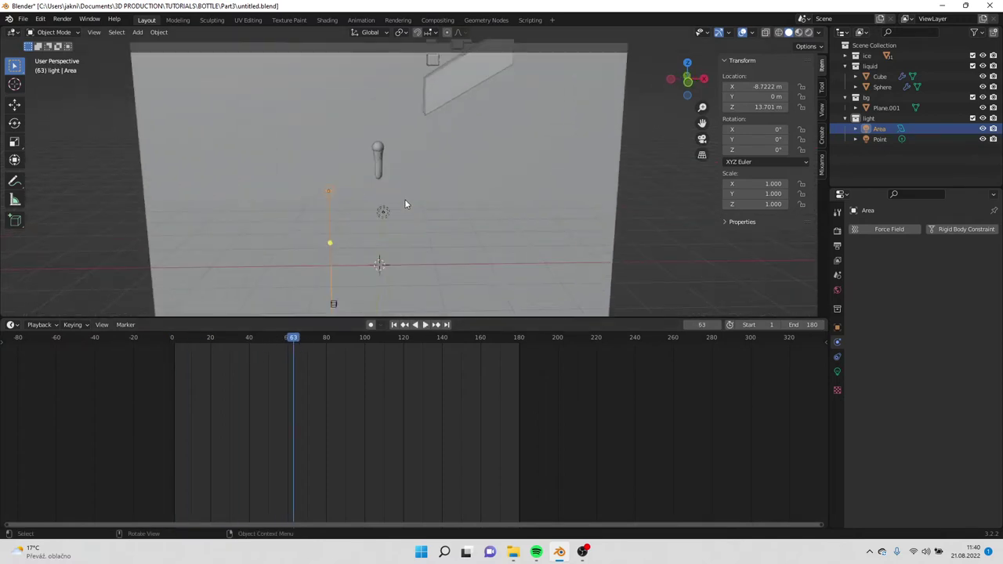
scroll(402, 202, up, 1)
key(s)
click(253, 190)
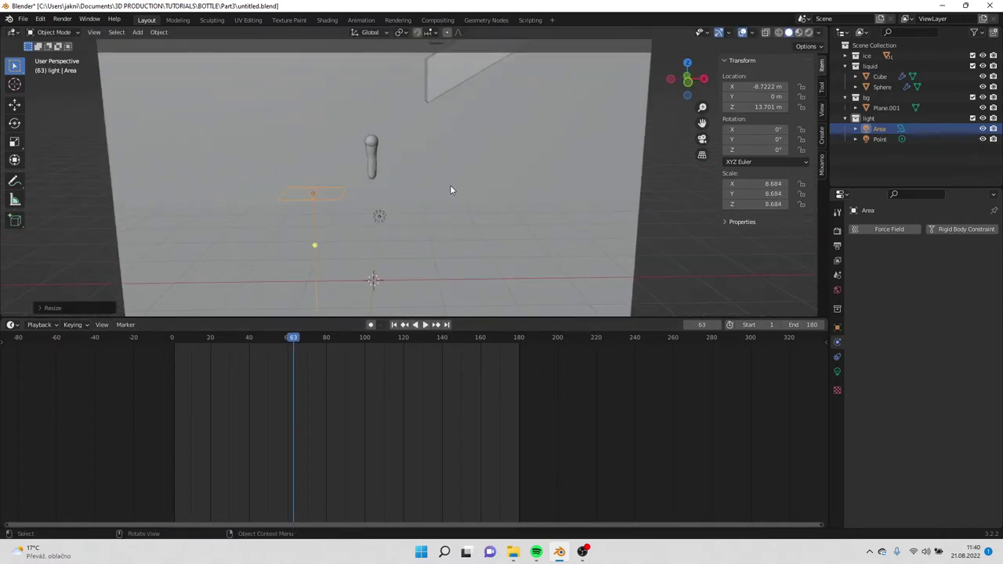
text(rx)
text(45)
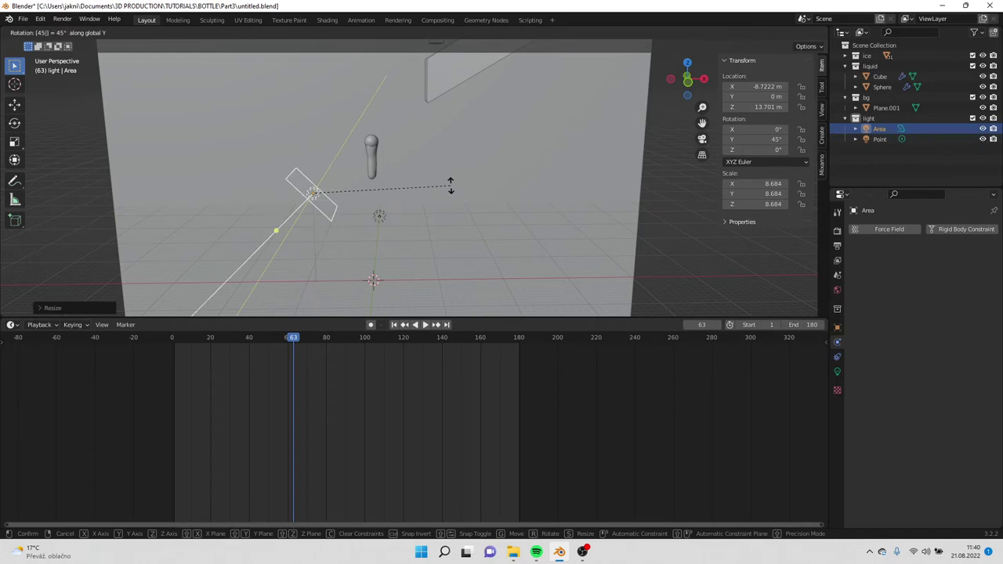
key(Return)
key(g)
key(z)
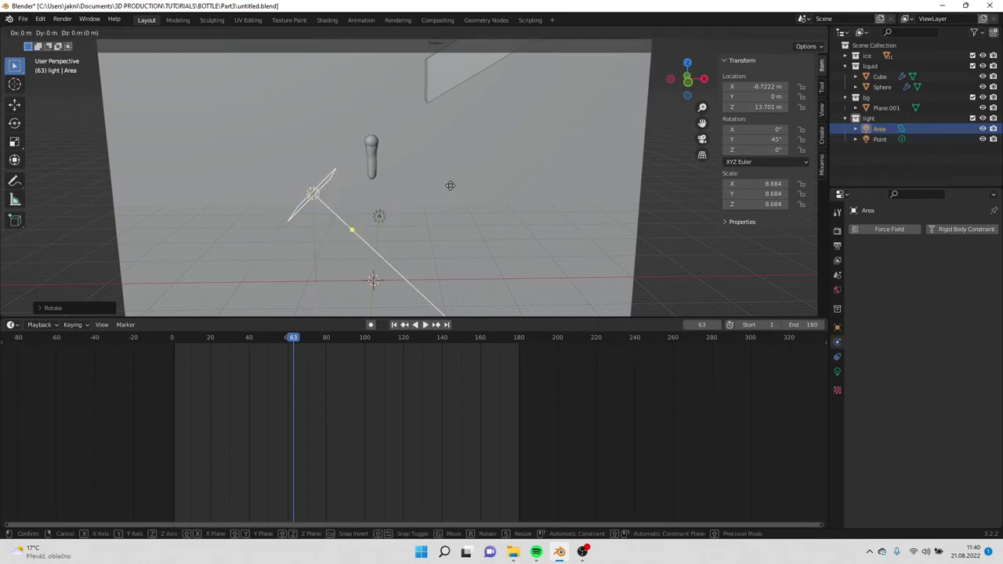
click(436, 158)
Step: Duplicate the Area light, slide the copy along its local Z, and flip it 180°
scroll(433, 199, down, 3)
middle_drag(433, 199, 484, 223)
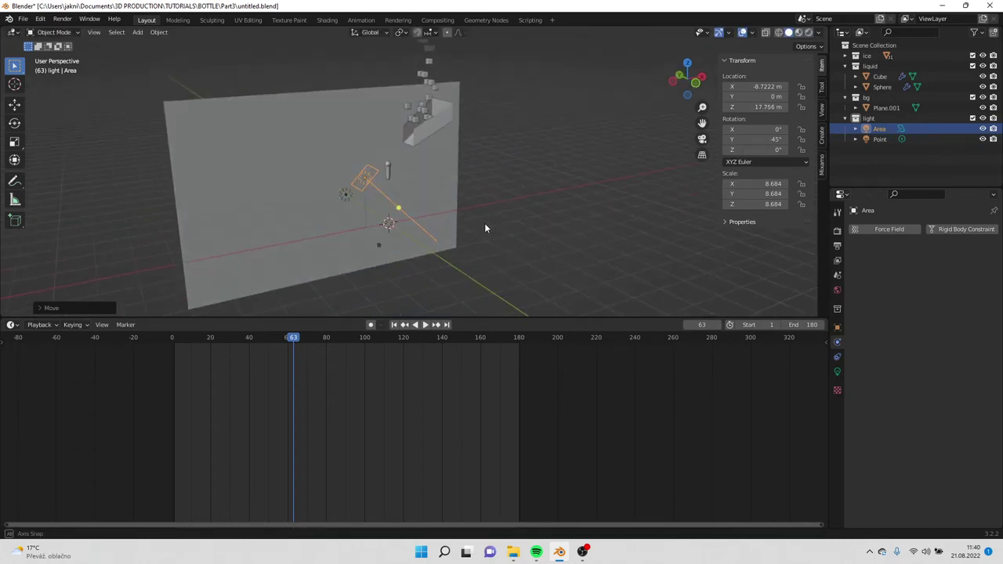
key(shift+d)
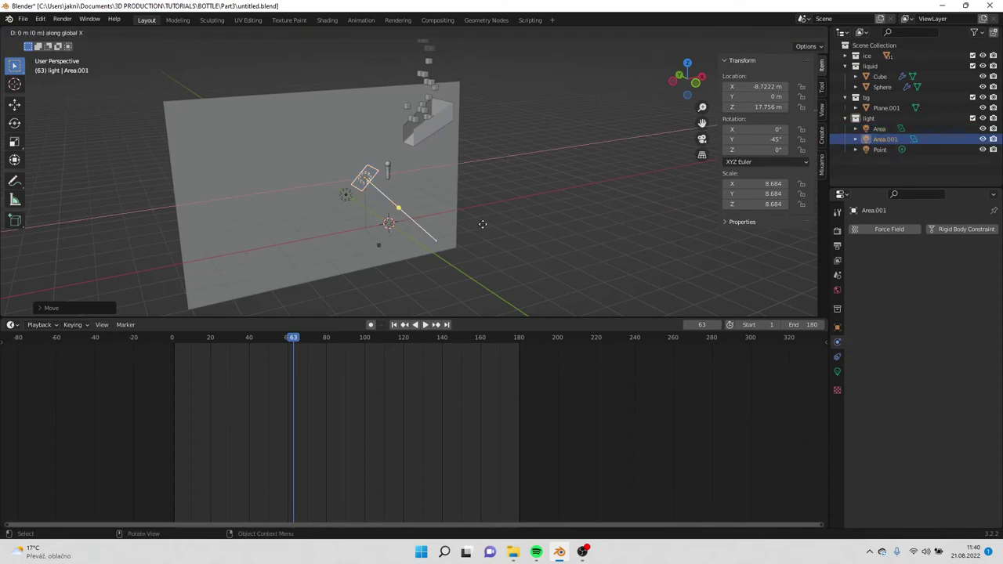
key(y)
key(z)
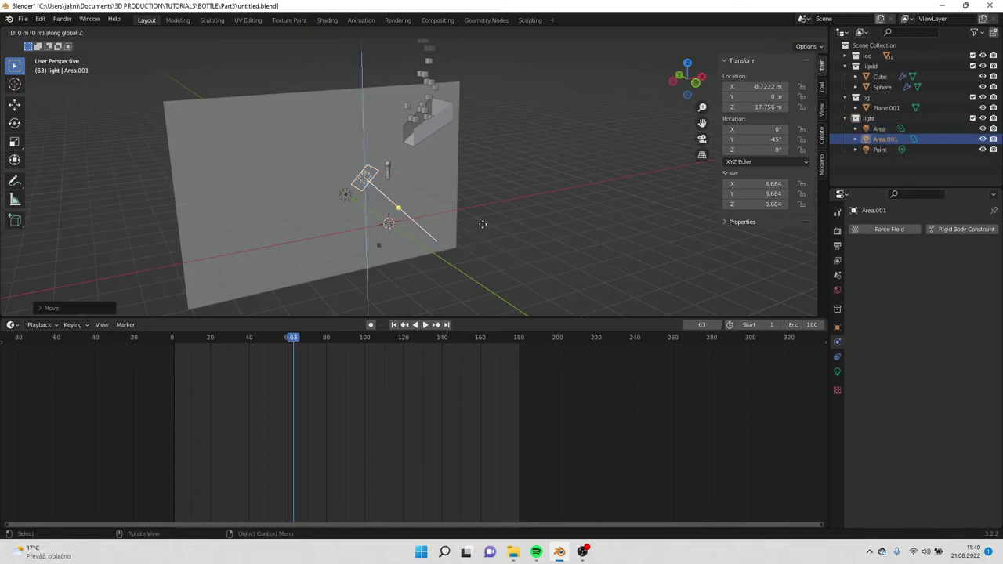
key(z)
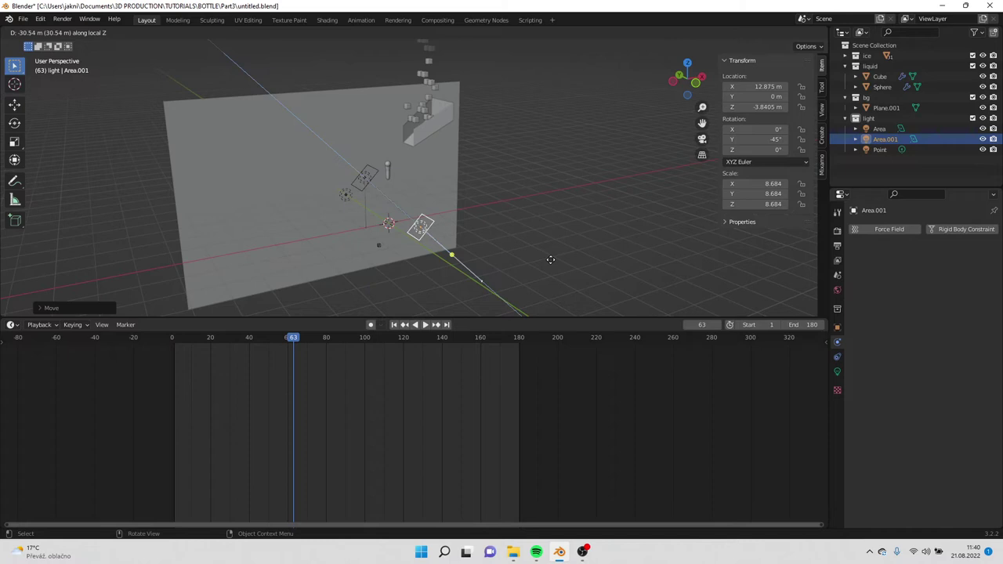
click(558, 261)
key(r)
text(x)
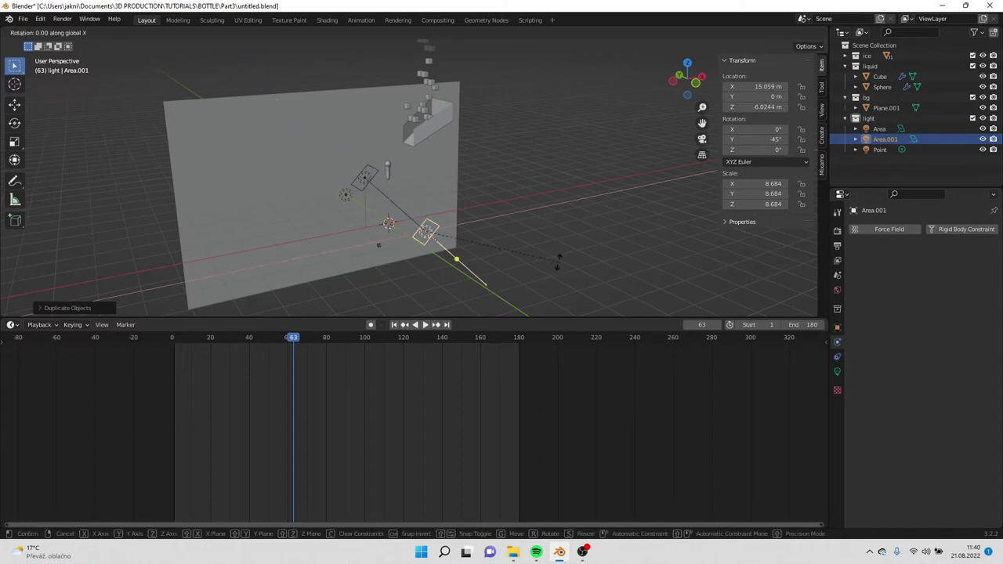
text(y)
text(180)
key(Return)
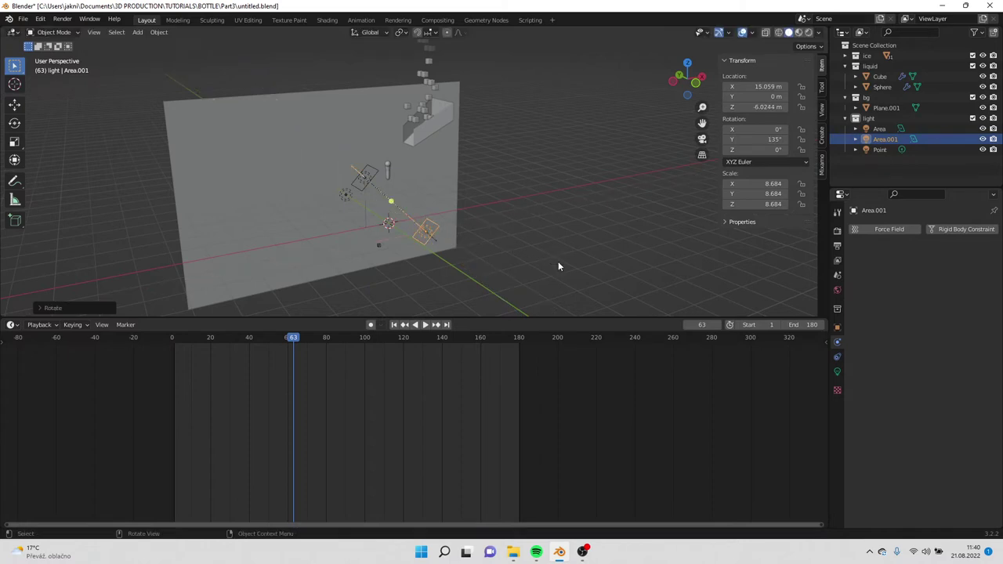
Step: Move the original Area light along its own axis to face the scene
middle_drag(558, 266, 511, 255)
click(351, 172)
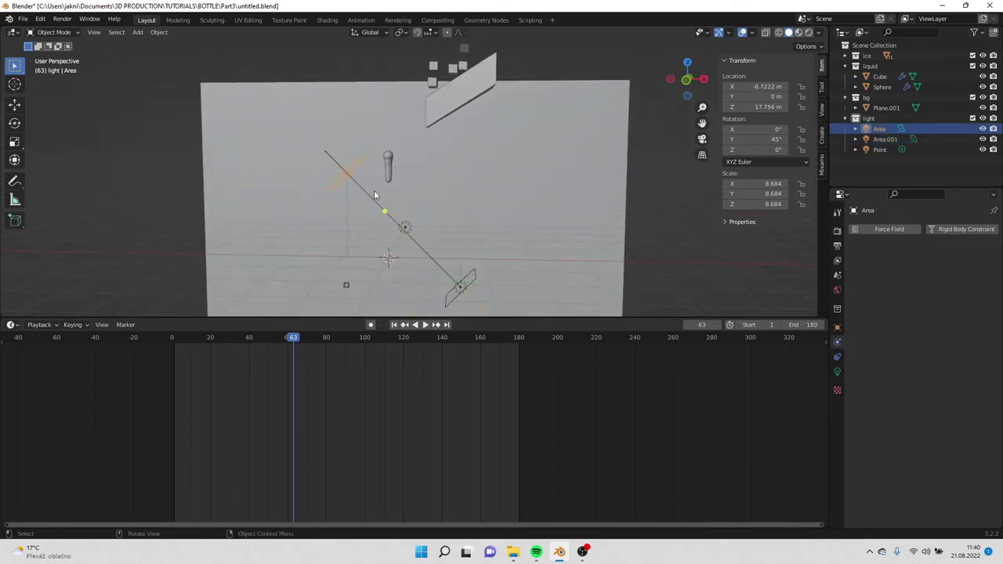
key(g)
key(z)
key(z)
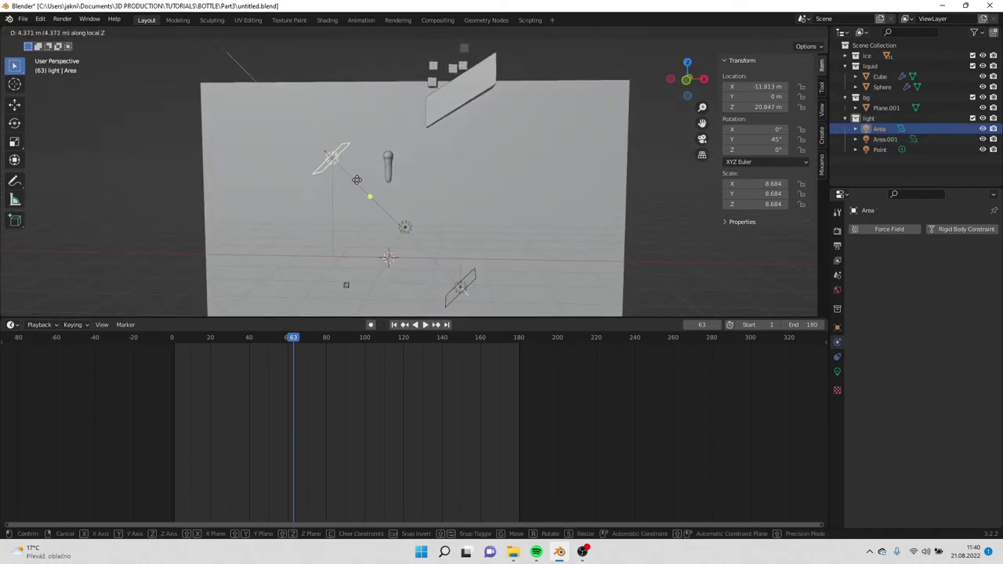
click(359, 179)
middle_drag(359, 179, 463, 201)
Step: Create a new collection named 'cam'
right_click(888, 166)
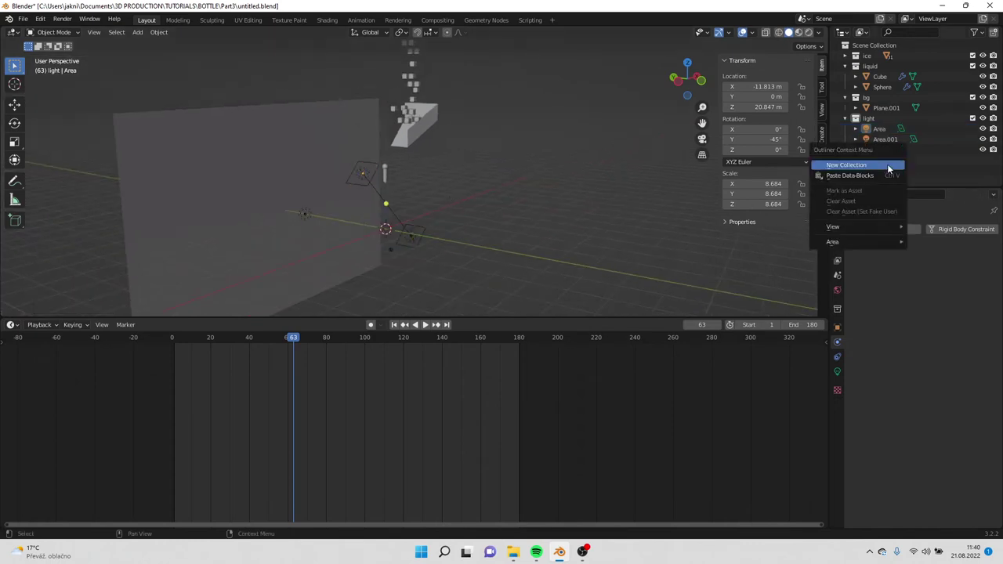
click(887, 163)
double_click(886, 160)
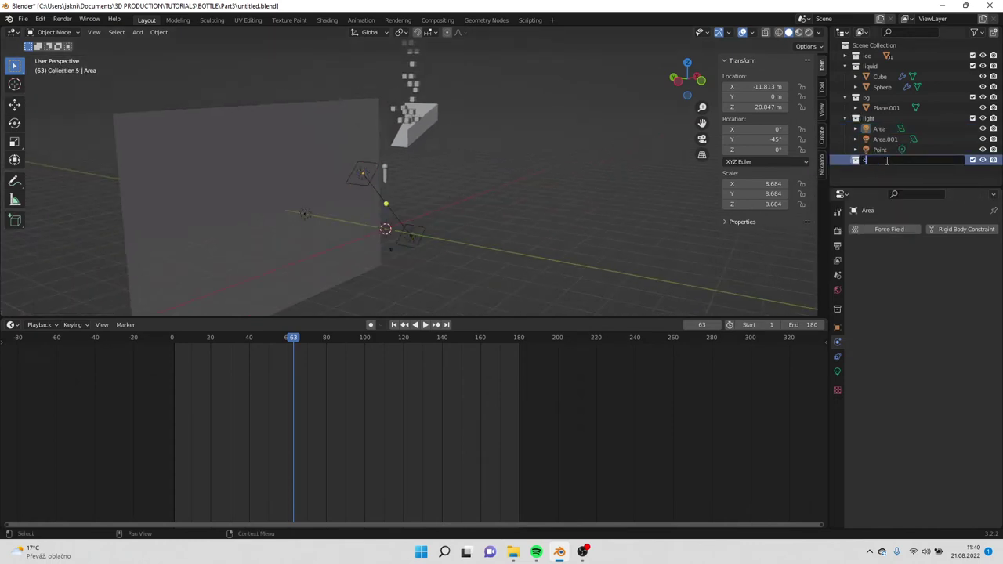
text(cam)
key(Return)
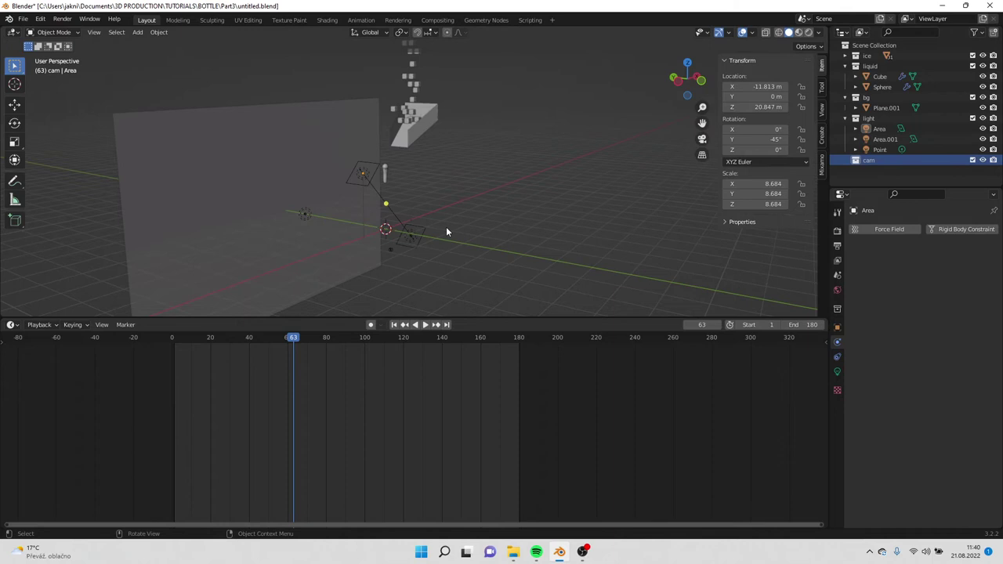
Step: Add a Camera at Y -30.438 m with rotation 90°, 0°, 0° facing the backdrop
key(shift+a)
click(450, 253)
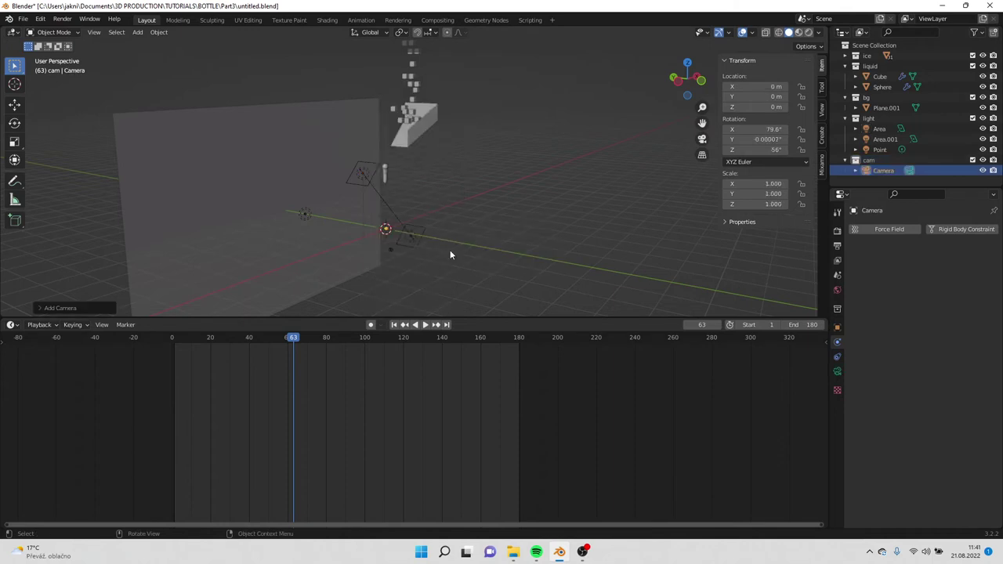
key(g)
key(y)
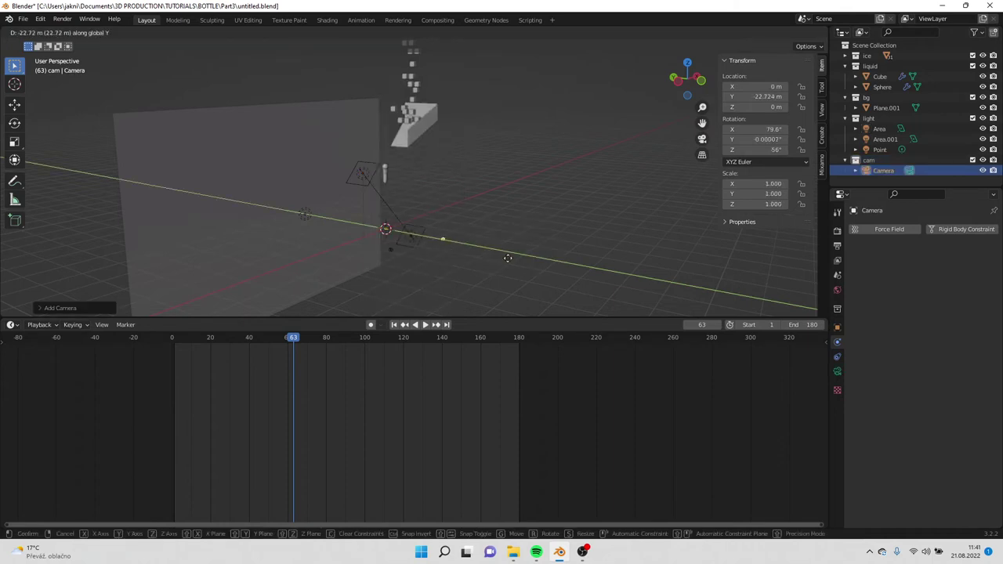
click(529, 263)
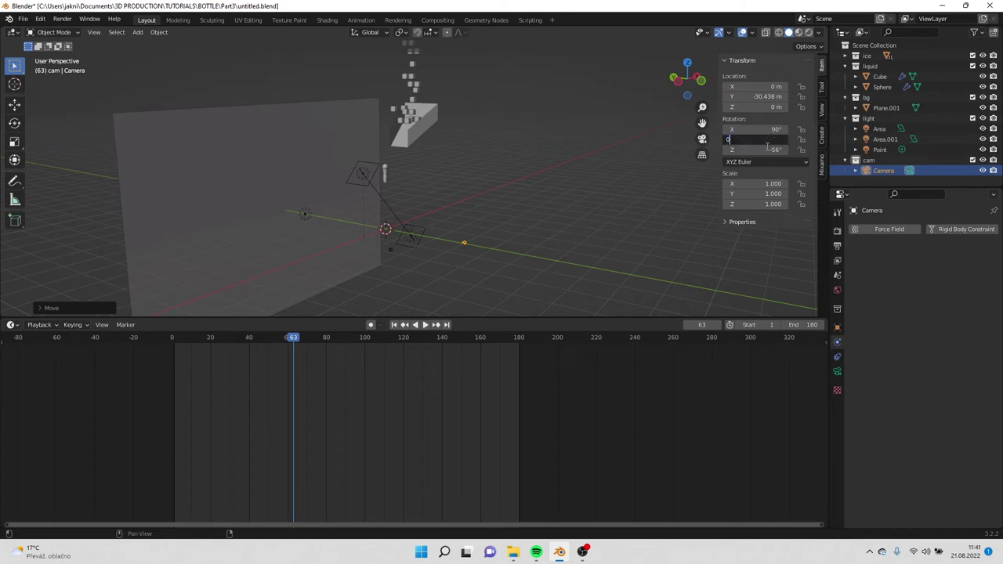
text(0)
key(Return)
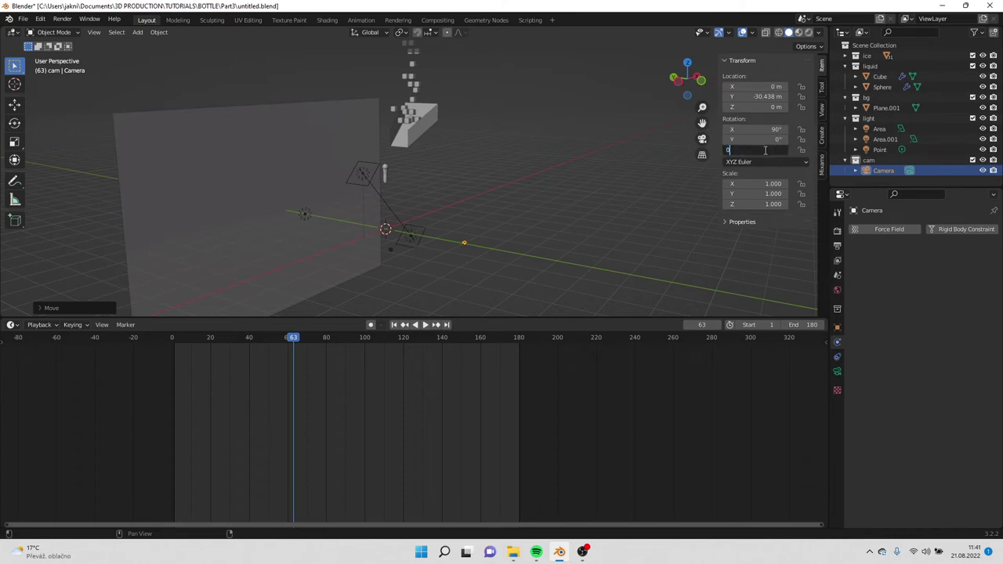
key(Return)
middle_drag(580, 225, 523, 249)
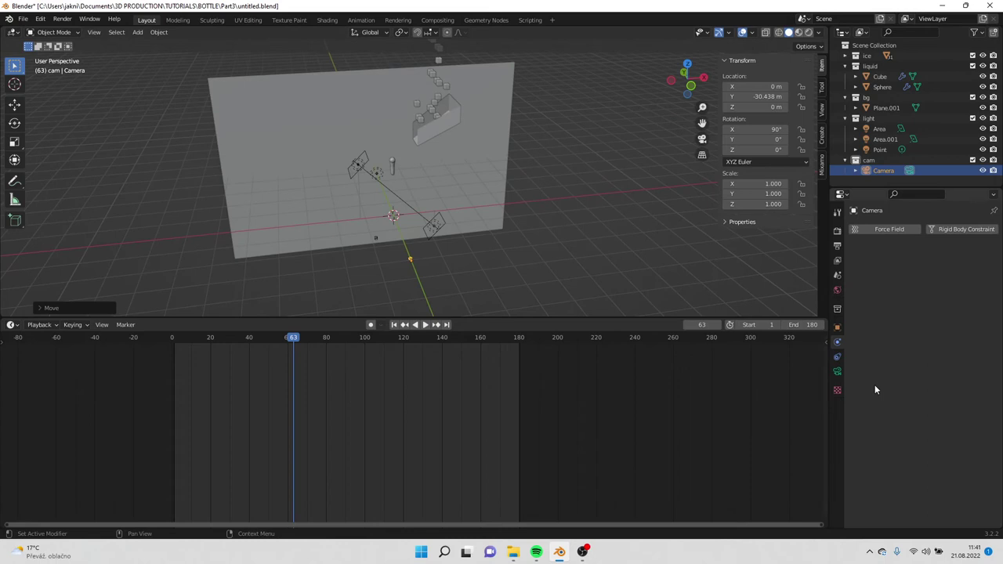
Step: In the camera's Object Data properties, raise Passepartout opacity to 1.000
click(837, 372)
scroll(945, 495, down, 1)
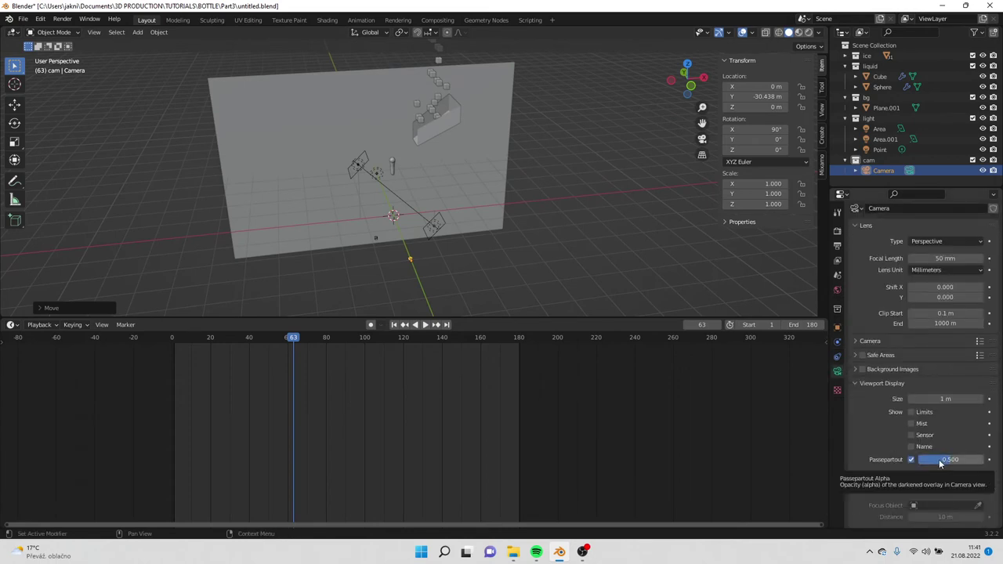
drag(940, 463, 980, 463)
middle_drag(641, 294, 438, 192)
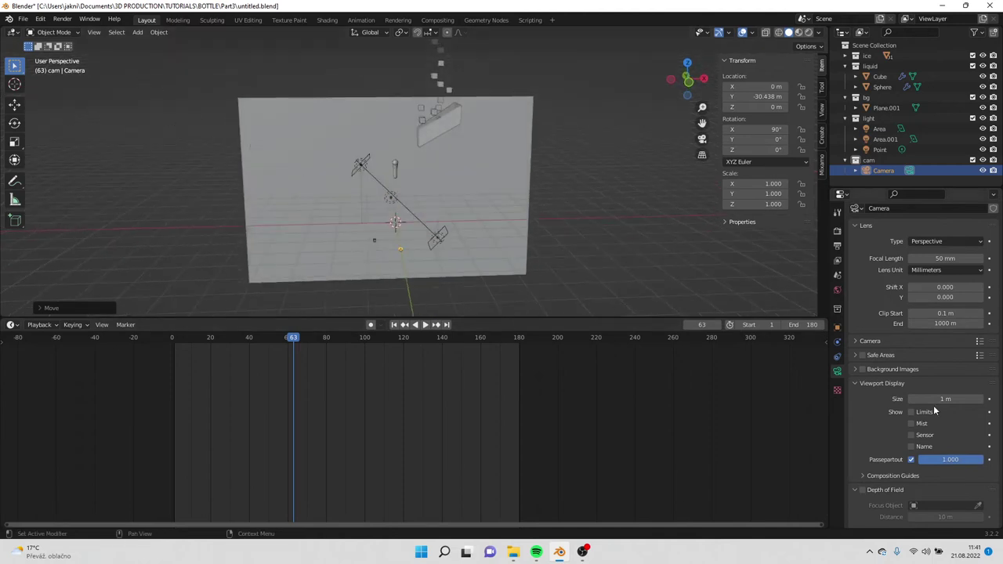
scroll(531, 257, up, 2)
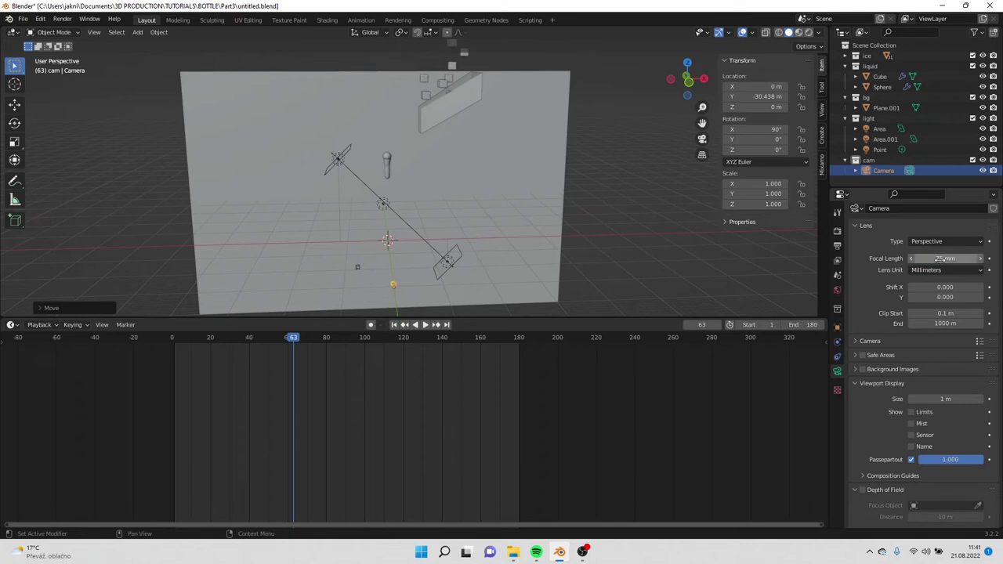
middle_drag(467, 308, 514, 219)
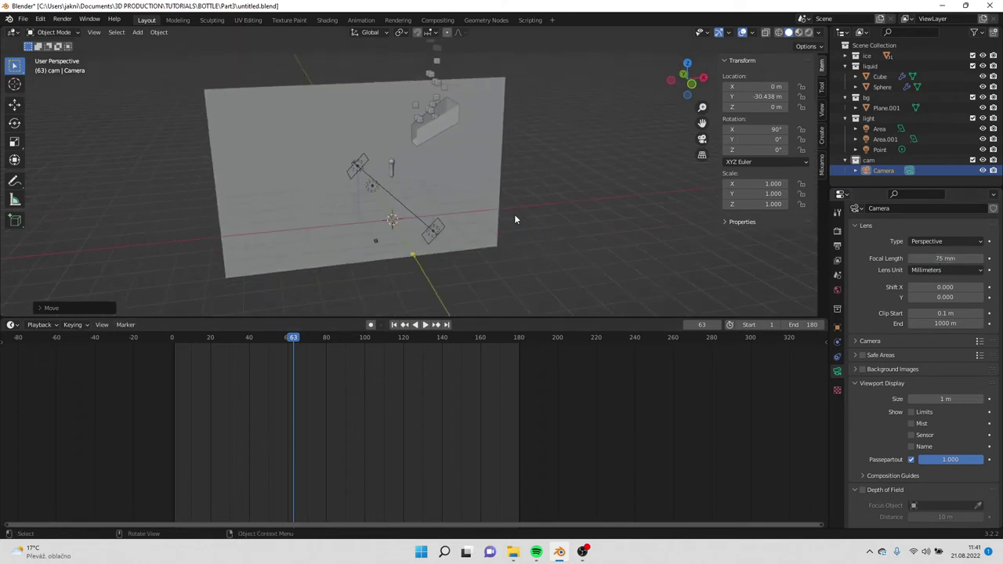
Step: Switch to the Shading workspace and display the World shader nodes
click(328, 21)
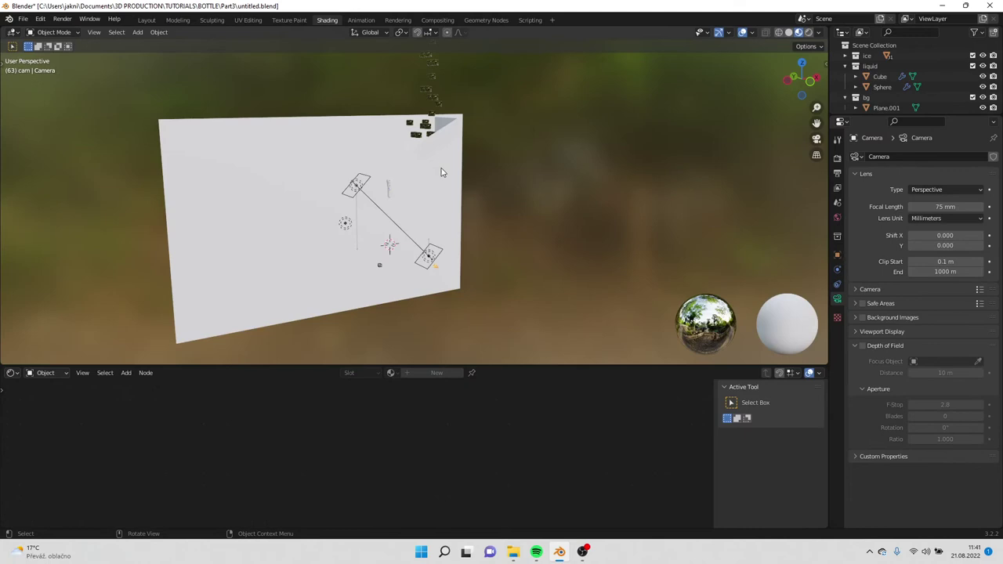
mouse_move(407, 180)
middle_down()
mouse_move(438, 195)
mouse_move(446, 155)
mouse_move(460, 188)
middle_up()
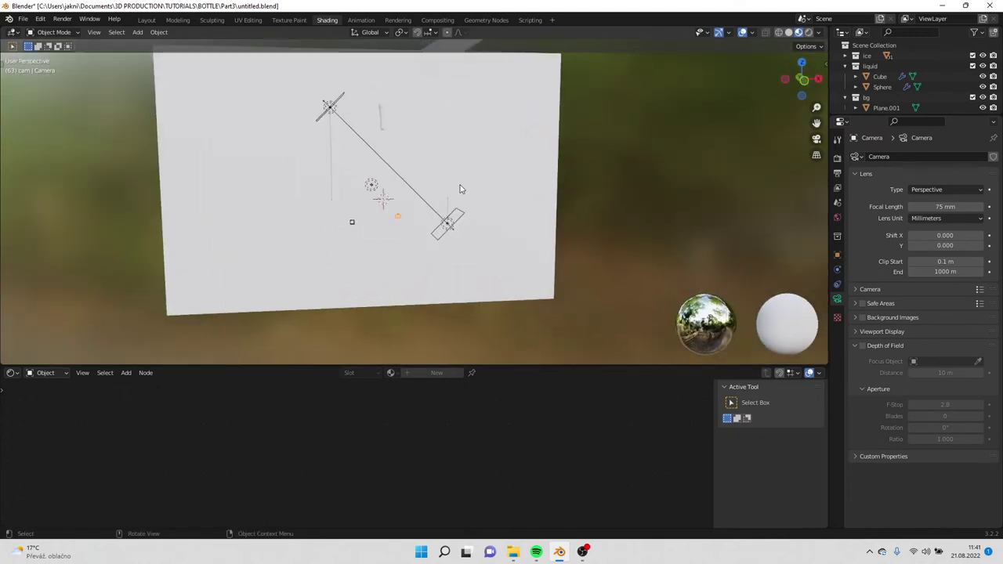
drag(491, 366, 496, 285)
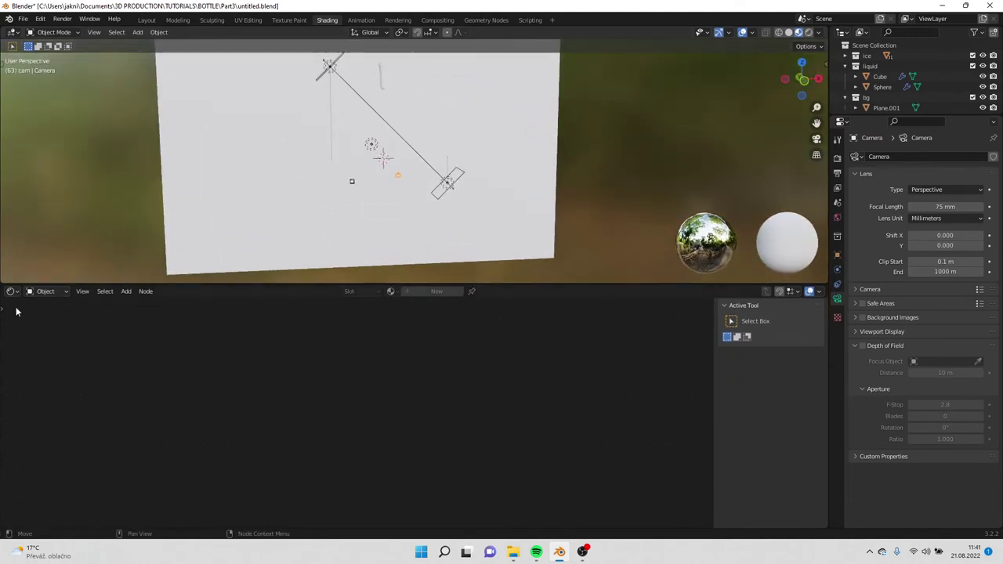
click(48, 314)
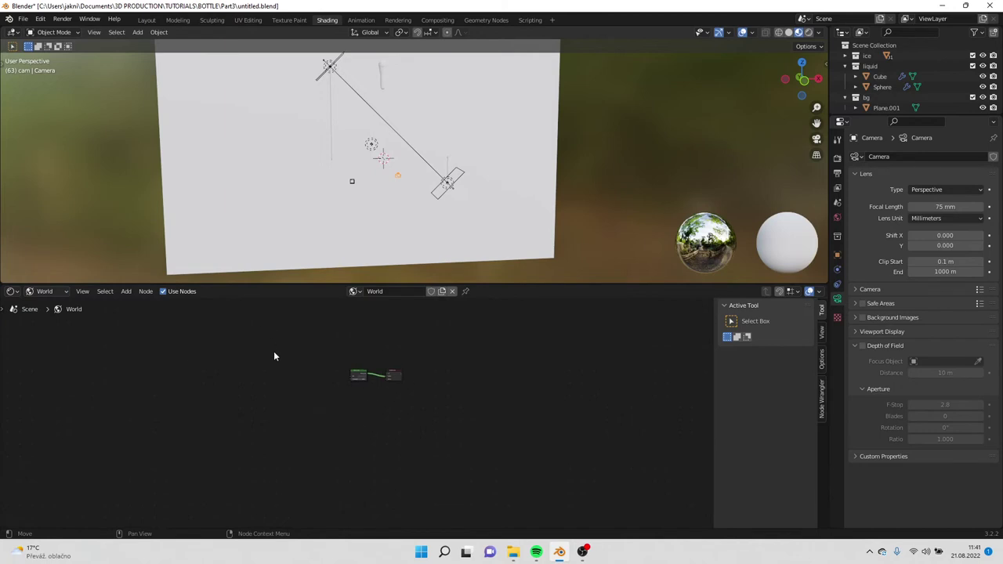
middle_drag(286, 363, 291, 410)
Step: Add an Environment Texture loading snowy_forest_path_02_8k.exr into Background Color, then split the 3D view
key(shift+a)
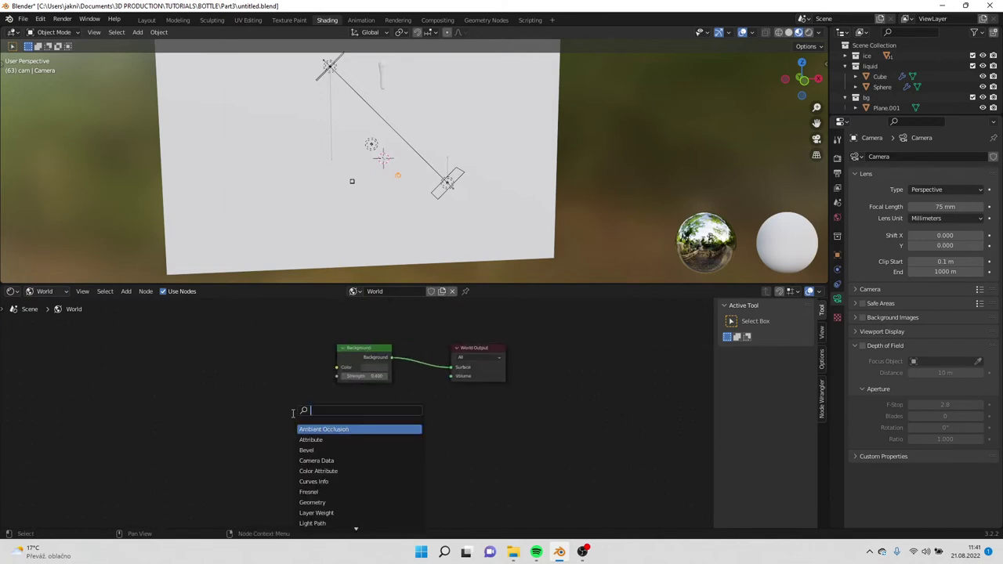
text(env)
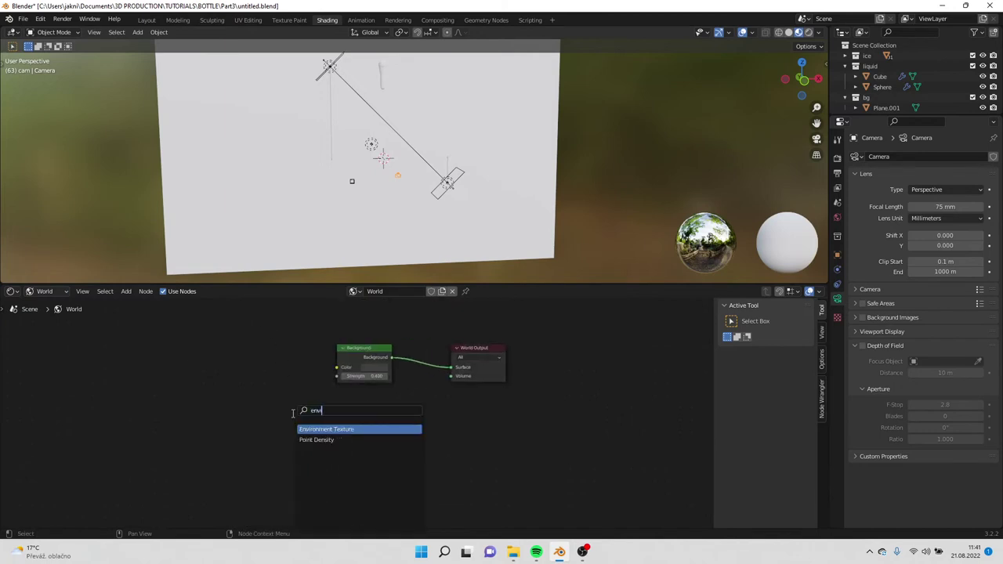
key(Return)
click(307, 371)
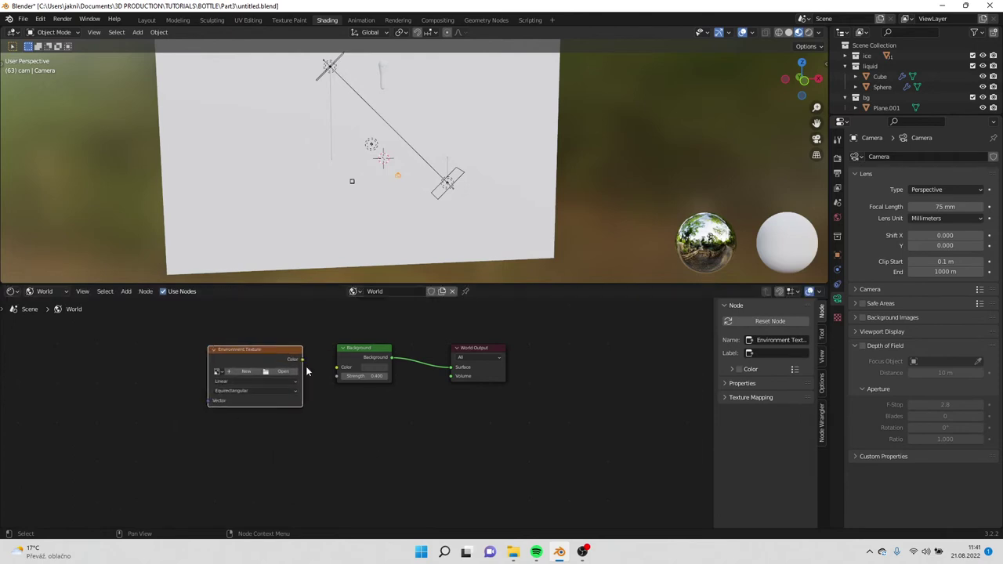
drag(302, 360, 338, 369)
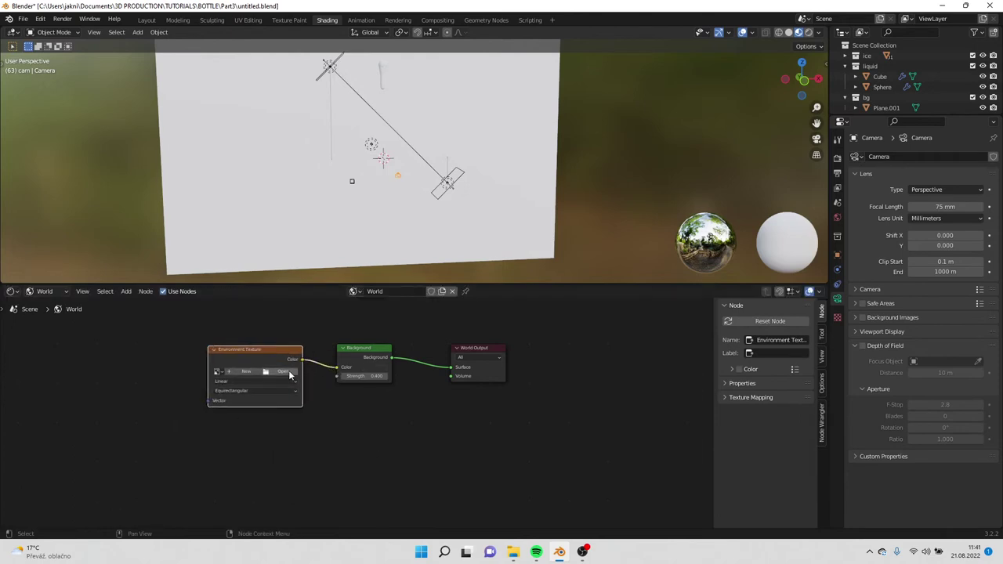
click(283, 372)
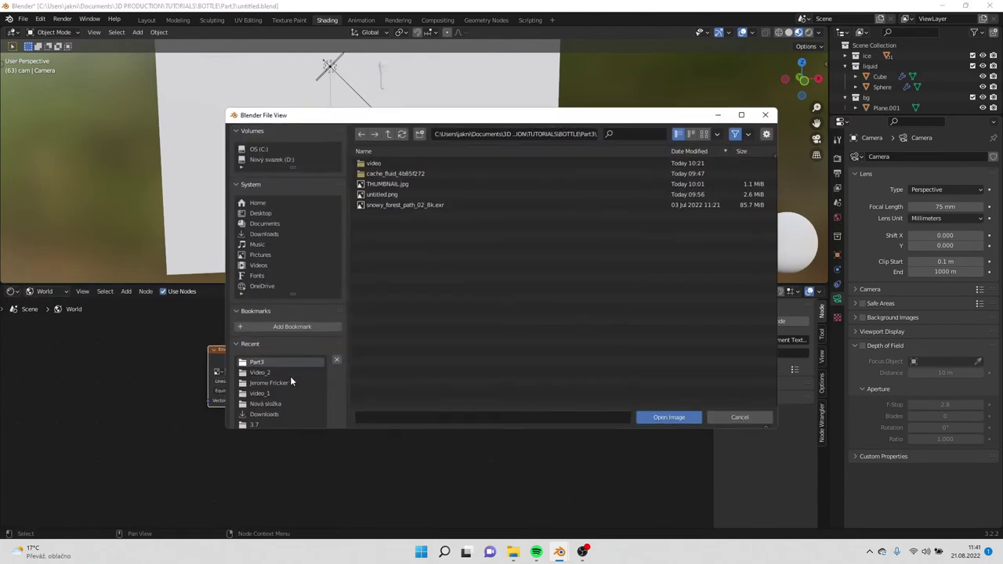
double_click(399, 205)
mouse_move(395, 244)
middle_down()
mouse_move(408, 224)
mouse_move(449, 227)
mouse_move(409, 248)
middle_up()
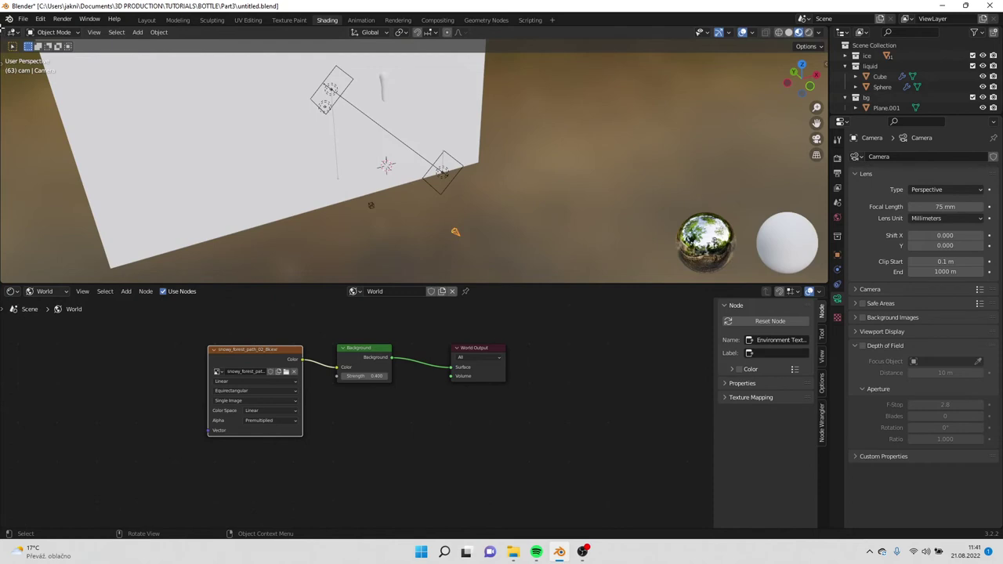
drag(3, 27, 326, 77)
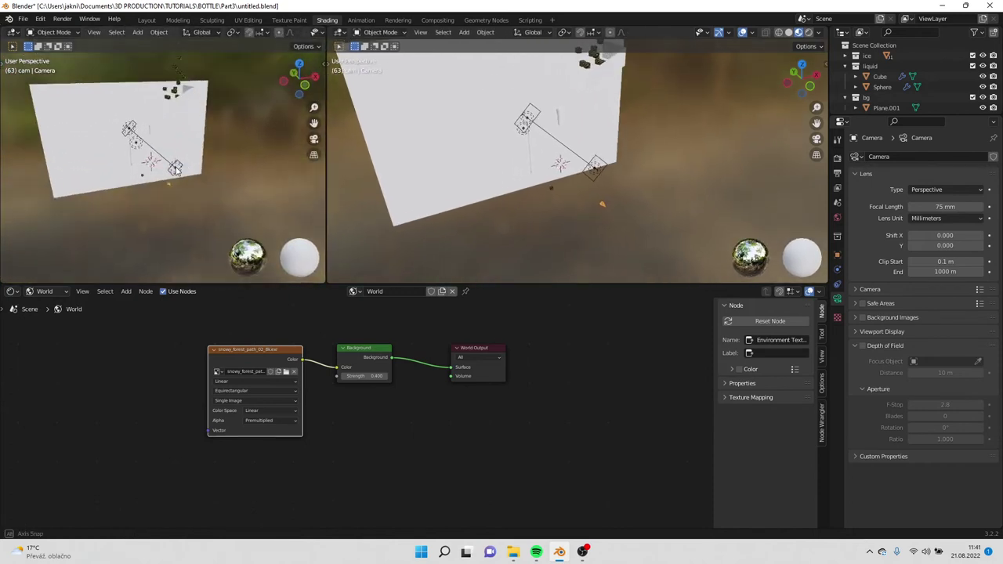
Step: Show the camera view on the left and turn half the node editor into a Timeline
key(KP_0)
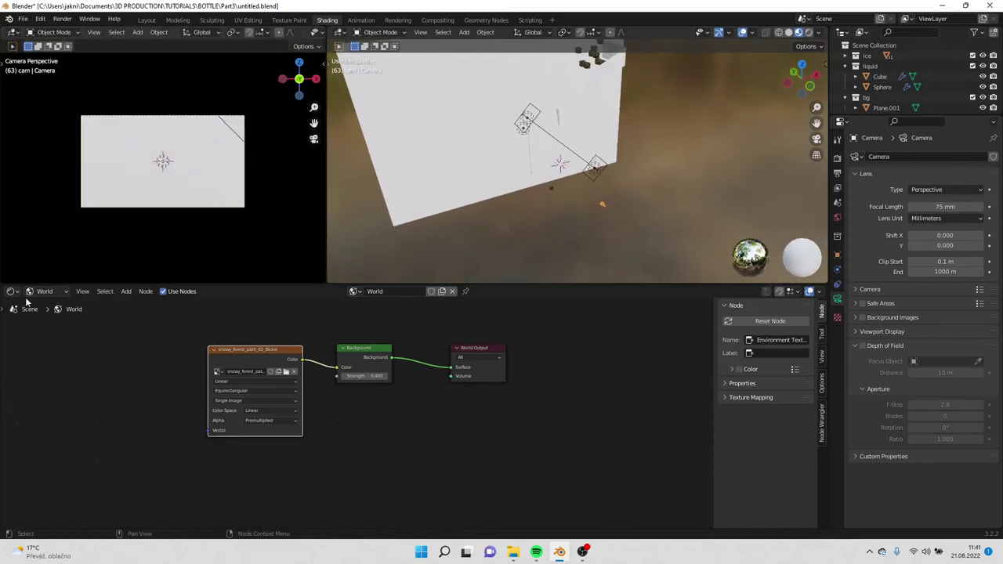
drag(2, 288, 327, 298)
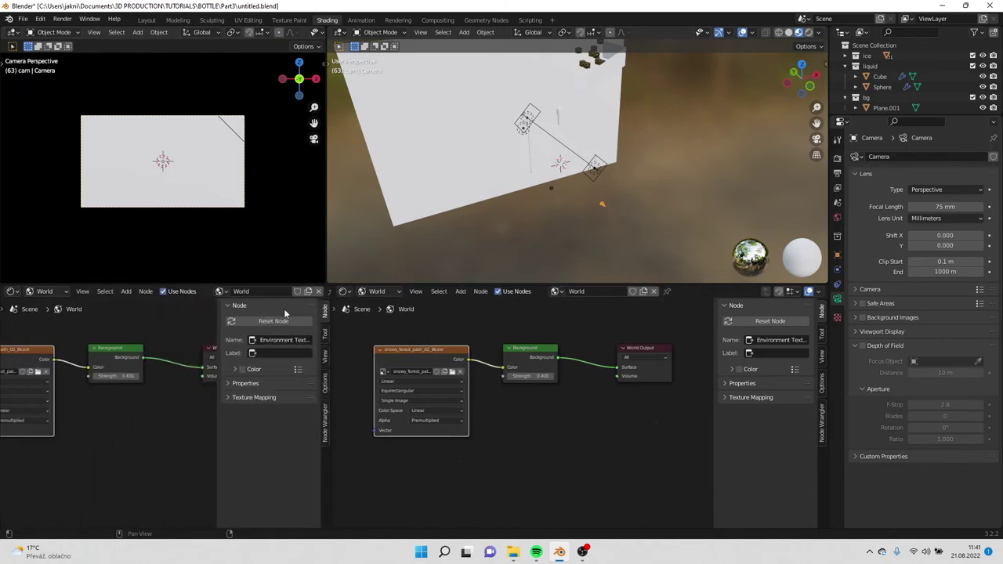
click(11, 292)
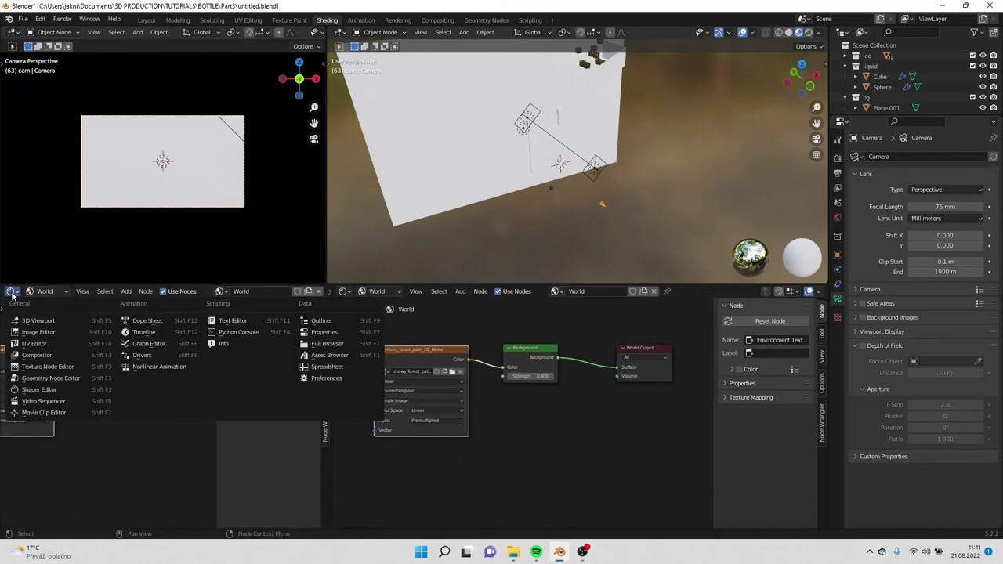
click(145, 335)
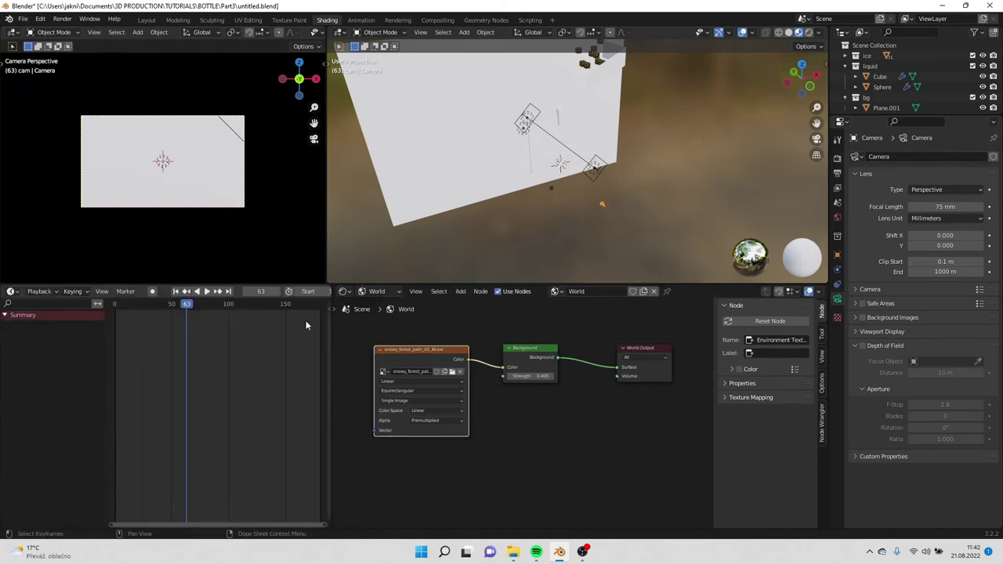
scroll(290, 32, down, 5)
Step: Enable Rendered shading, show Cycles render settings, play the animation, and select Plane.001
click(306, 33)
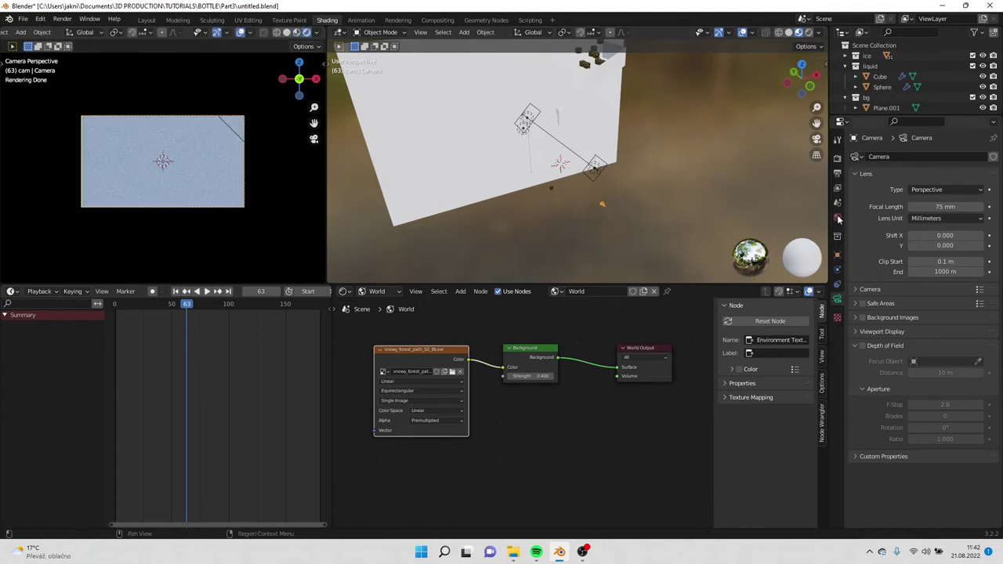
click(837, 158)
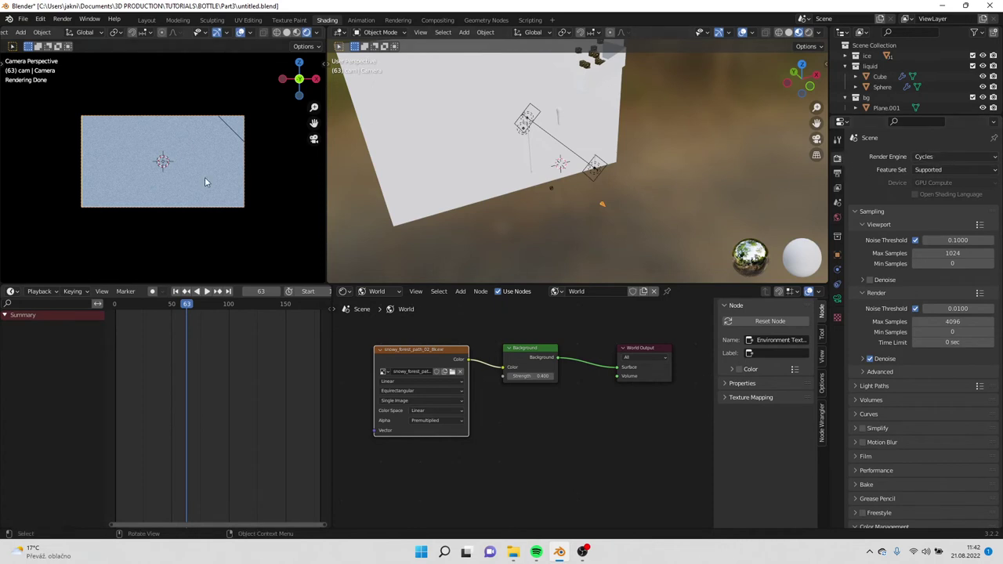
key(shift+ctrl+space)
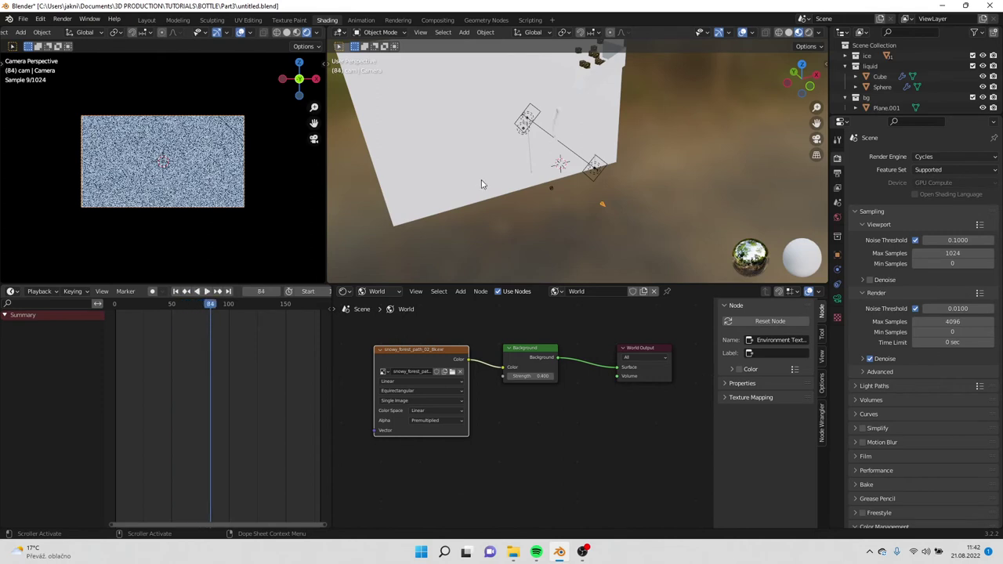
middle_drag(526, 188, 556, 185)
click(437, 162)
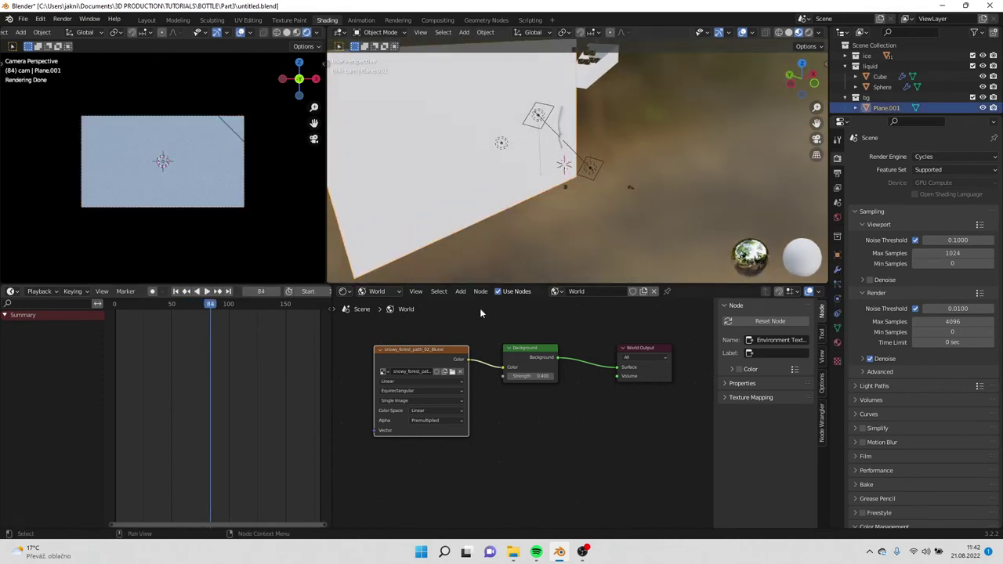
Step: Give Plane.001 a new Material.005 with a dark teal Base Color
click(377, 290)
click(387, 309)
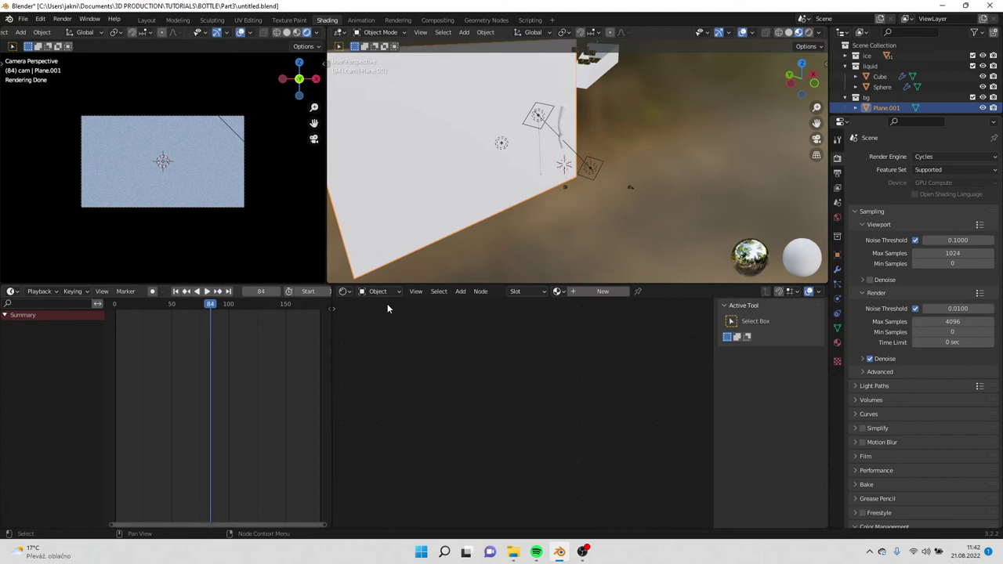
click(595, 292)
click(520, 366)
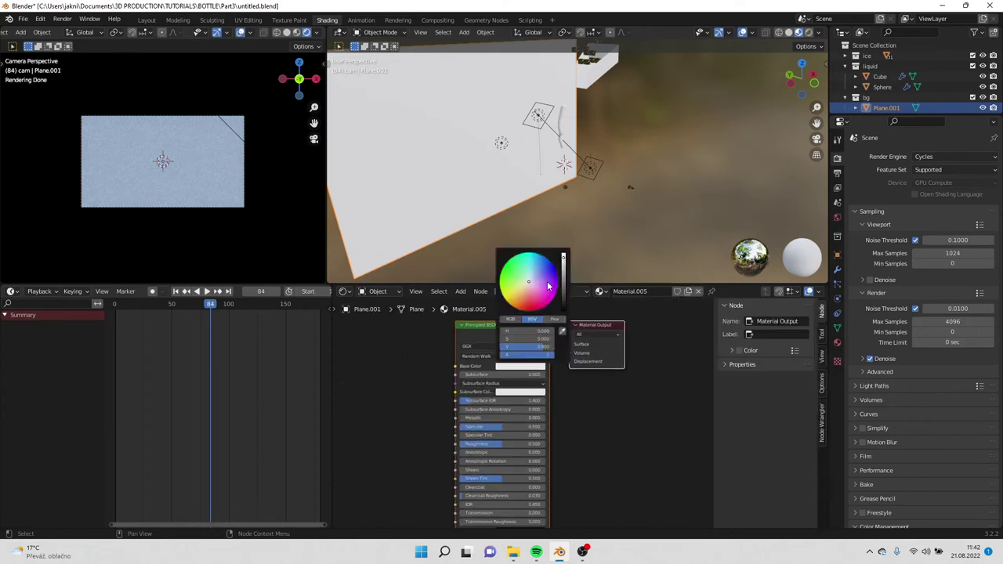
click(531, 266)
drag(562, 266, 564, 306)
click(530, 269)
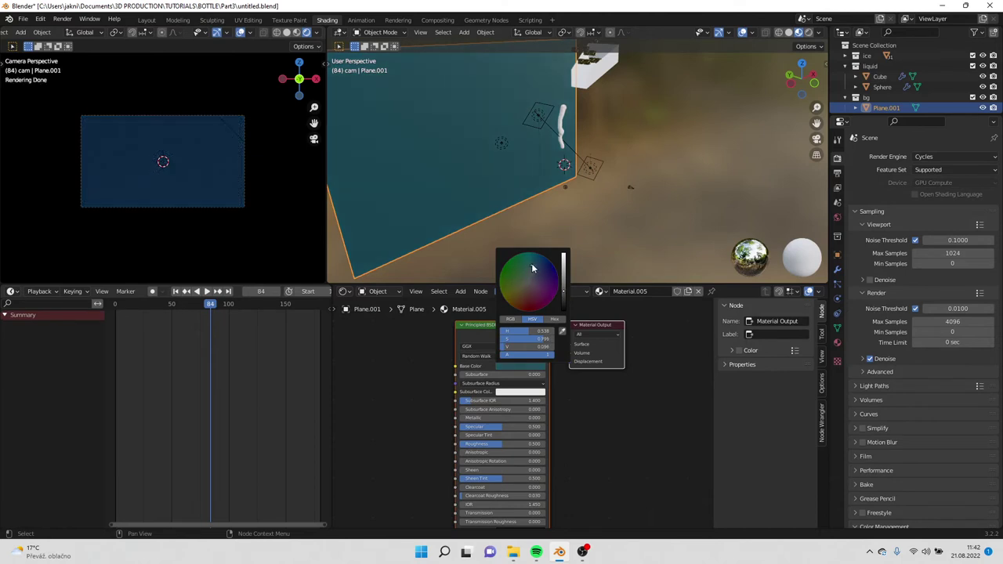
middle_drag(625, 427, 599, 396)
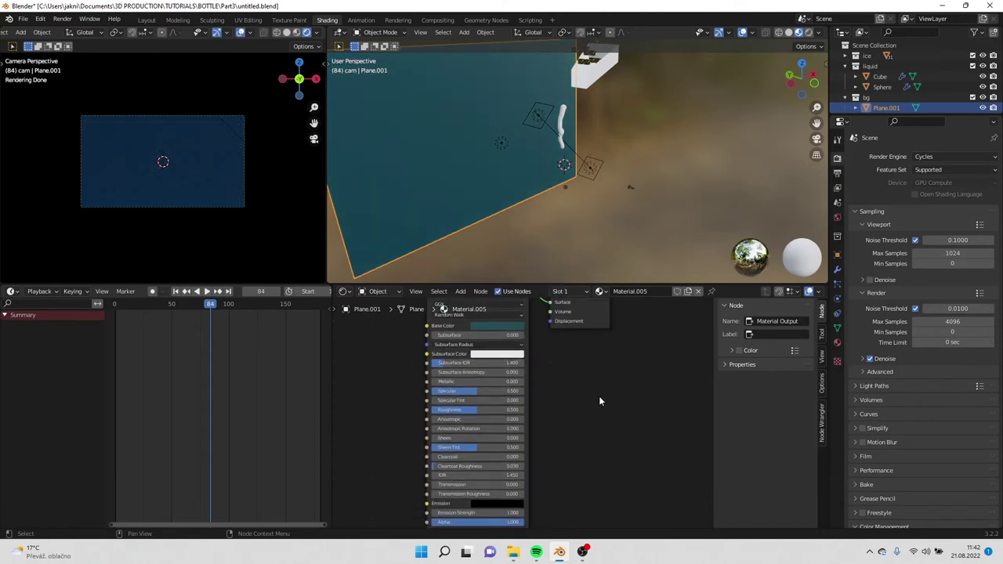
scroll(599, 397, down, 1)
middle_drag(576, 270, 581, 142)
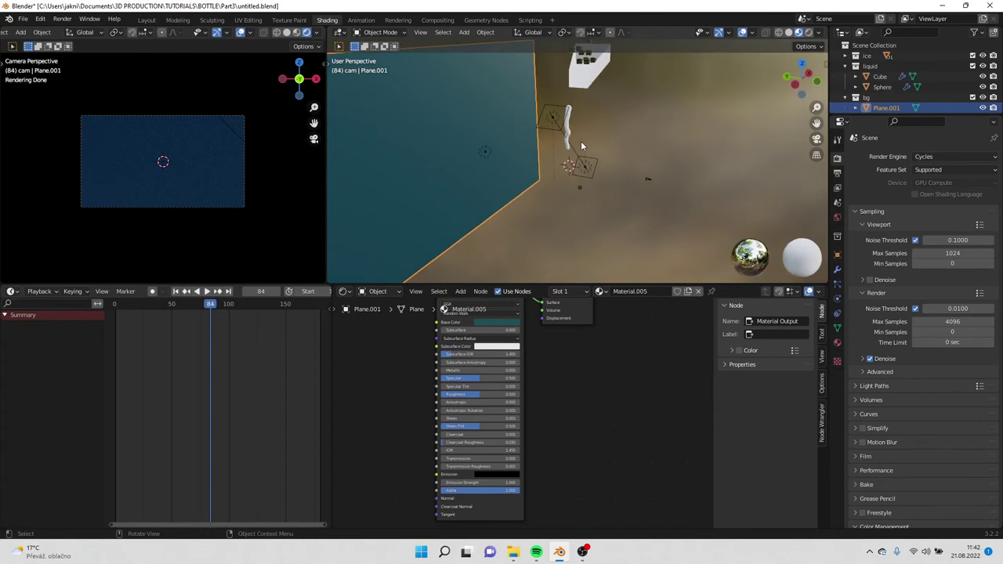
Step: Select the Cube and give it a new material, Material.006
click(569, 135)
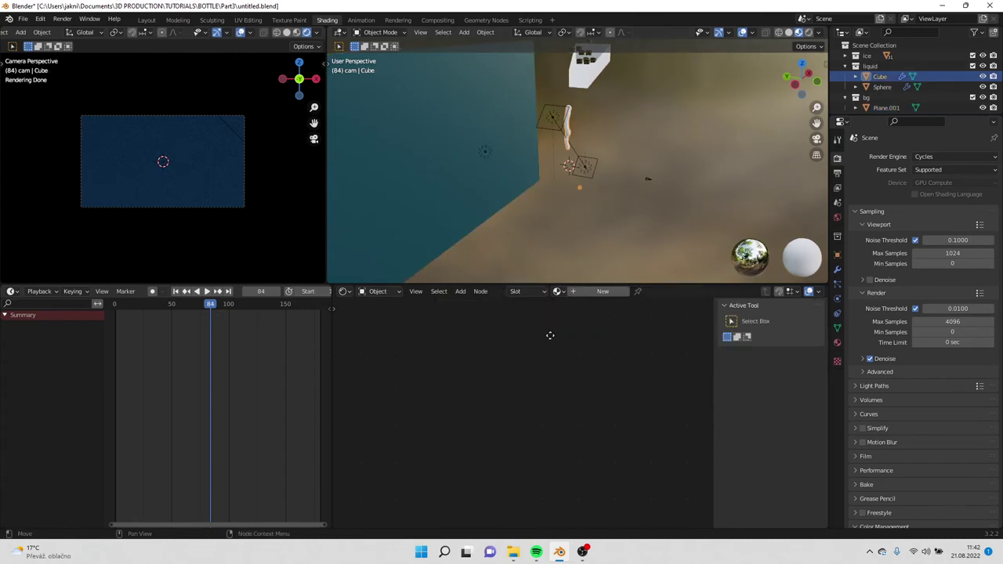
click(597, 291)
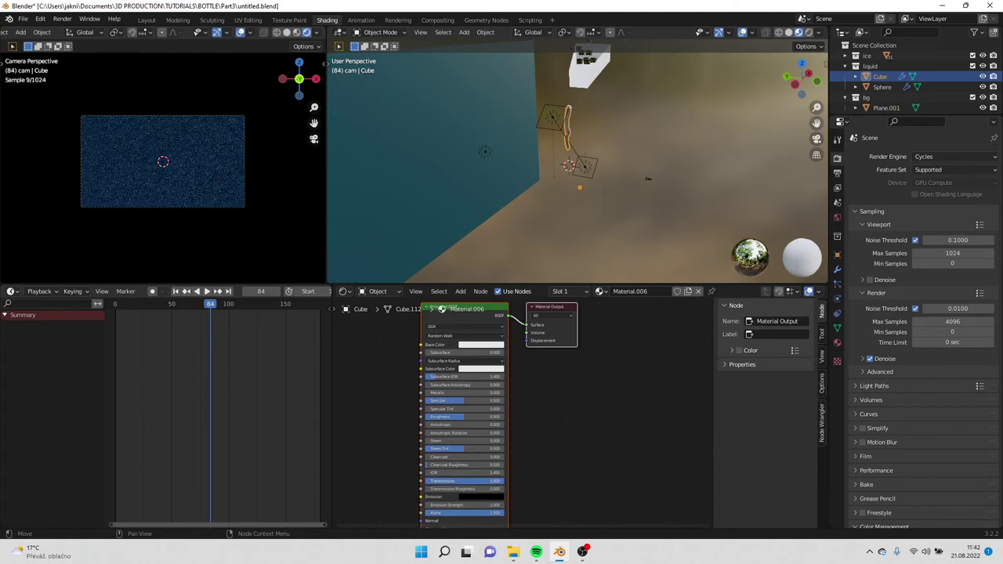
middle_drag(560, 461, 559, 435)
scroll(559, 435, up, 3)
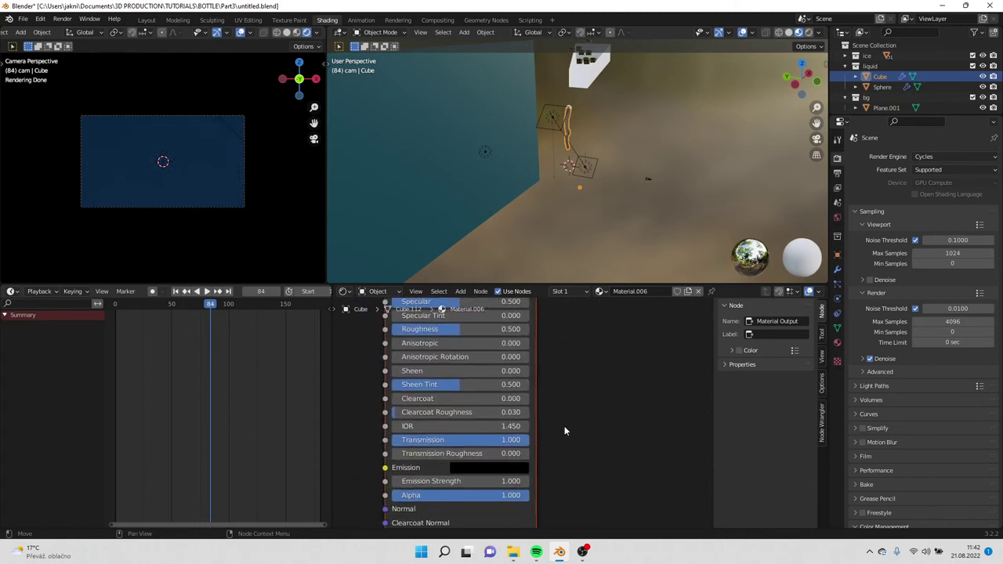
shift+scroll(576, 434, up, 2)
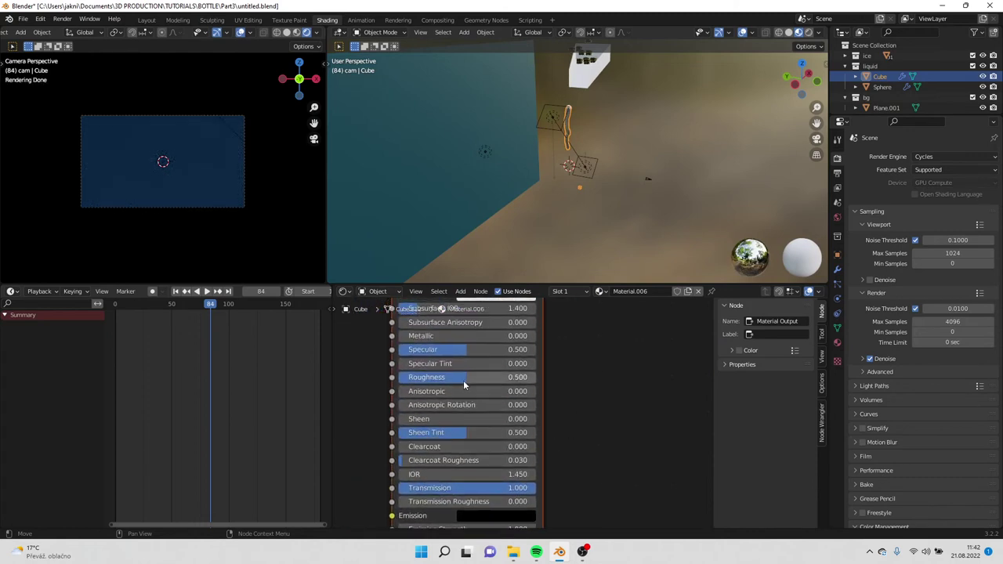
Step: Set the material's Roughness to 0 and its IOR to 1.309
drag(464, 379, 415, 378)
shift+scroll(593, 427, down, 3)
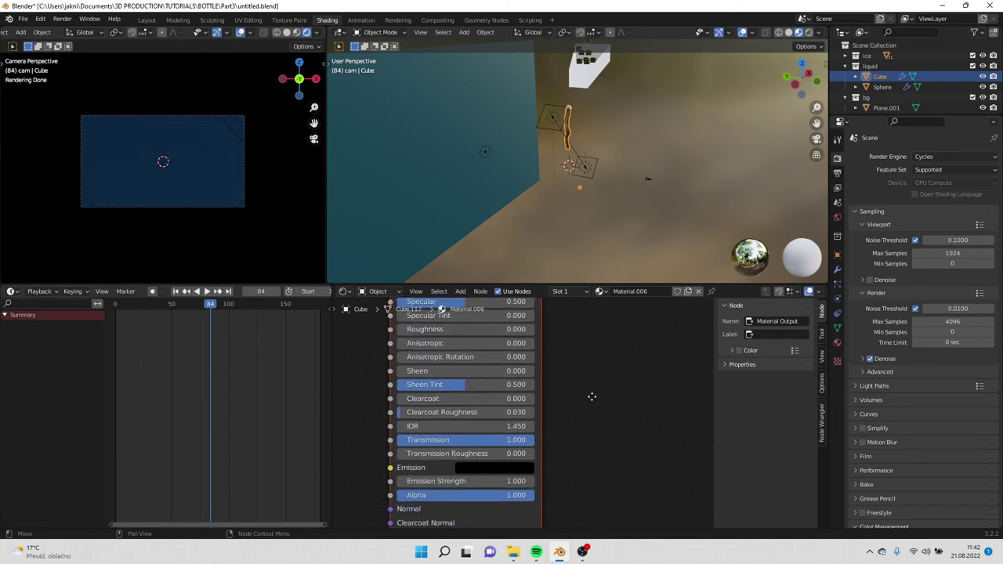
shift+scroll(590, 405, up, 1)
double_click(503, 432)
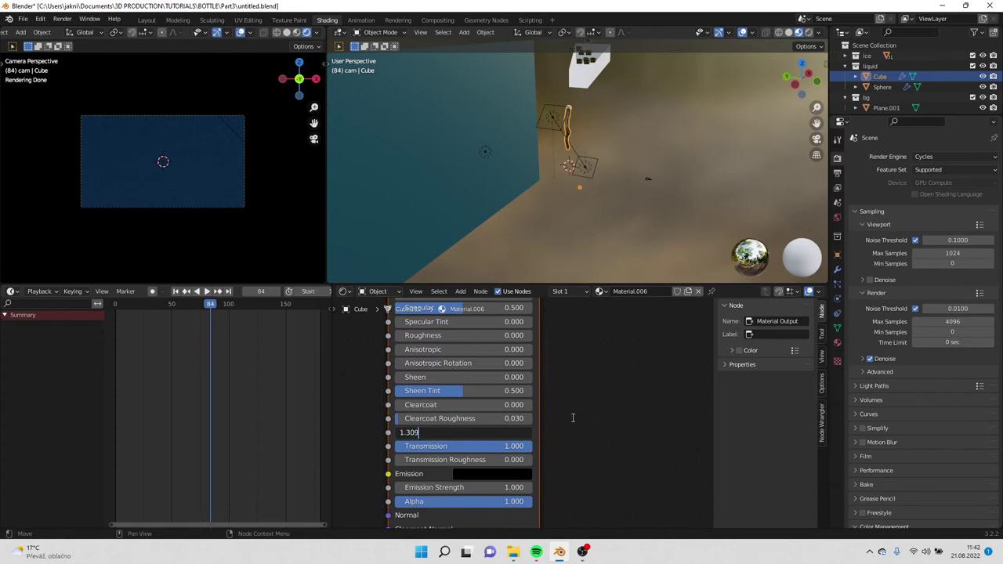
text(1.309)
key(Return)
middle_drag(544, 243, 481, 206)
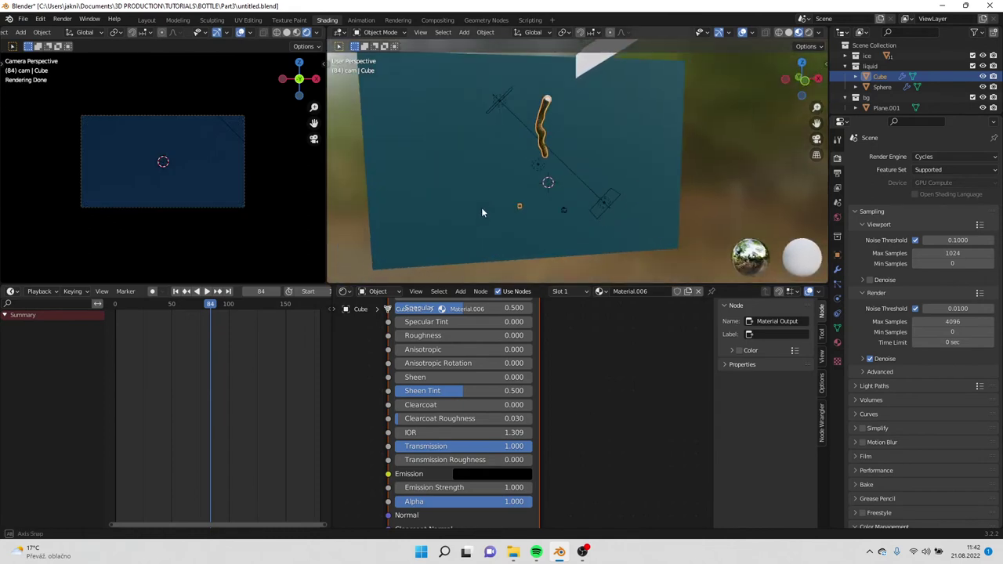
Step: Raise the camera along Z and slide it along Y to frame the liquid stream
click(568, 221)
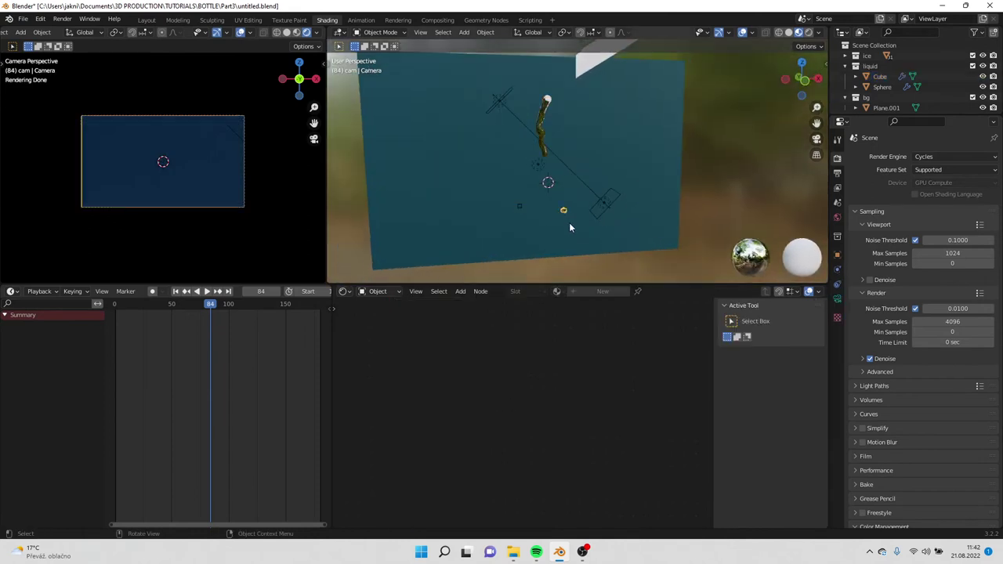
key(g)
key(z)
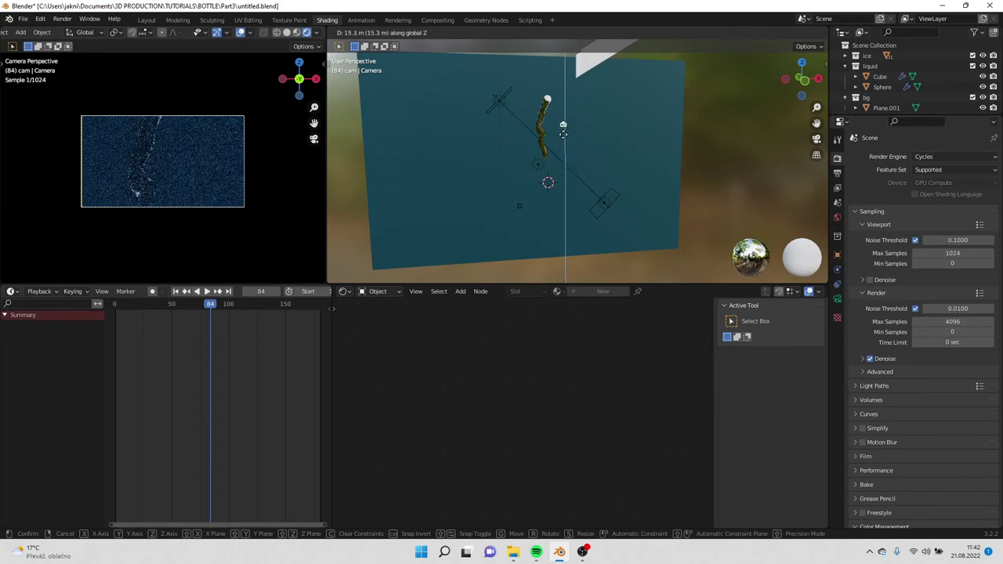
click(584, 160)
middle_drag(583, 160, 636, 188)
key(g)
key(y)
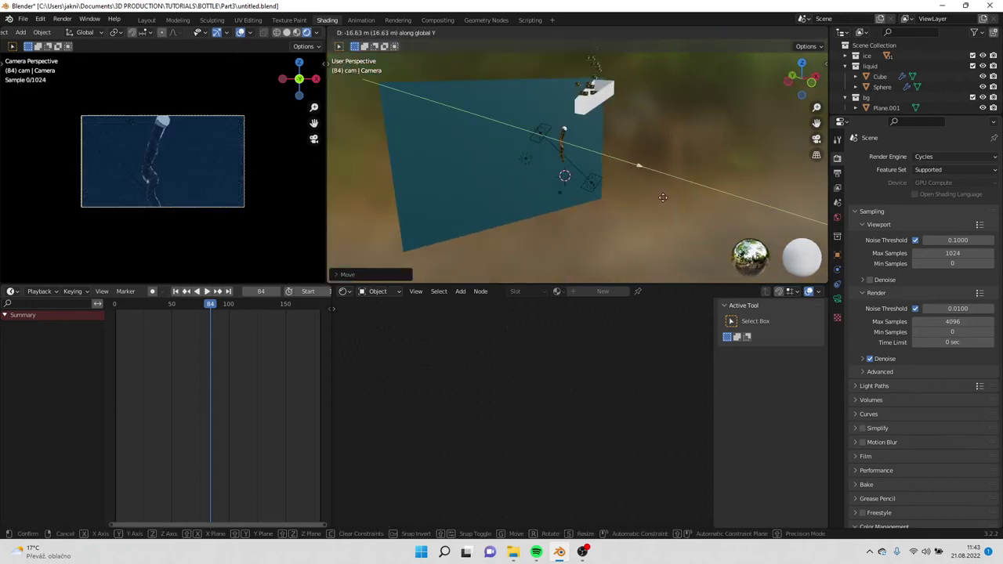
click(641, 198)
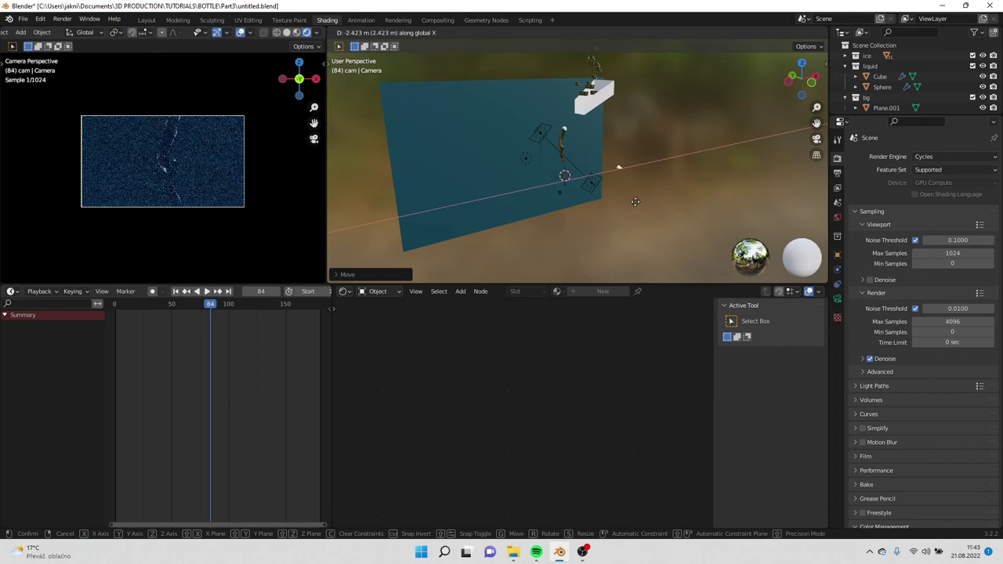
click(645, 205)
Step: Set the point light's power to 10000 W and its colour to cyan
scroll(539, 168, up, 3)
click(497, 166)
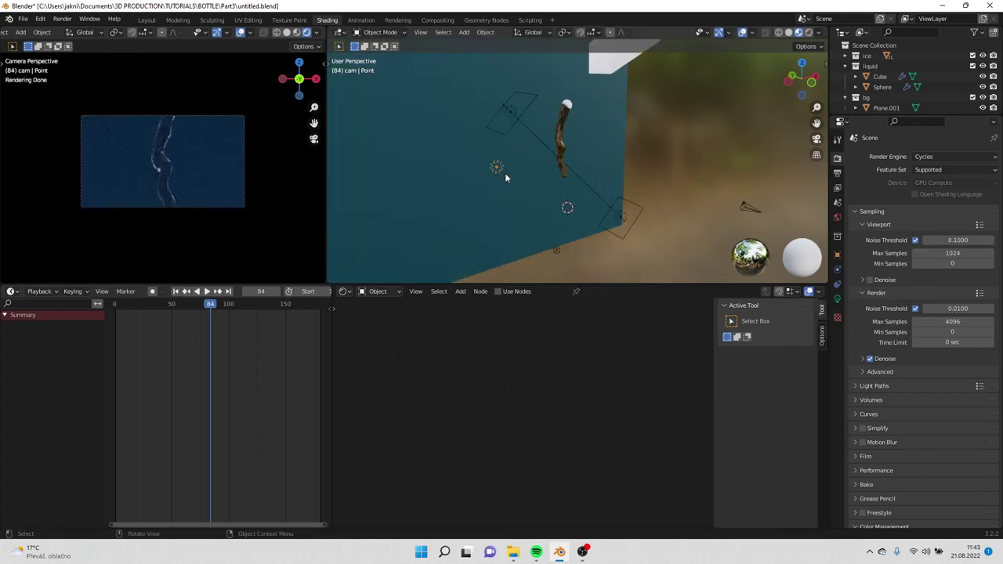
middle_drag(580, 205, 604, 213)
click(837, 299)
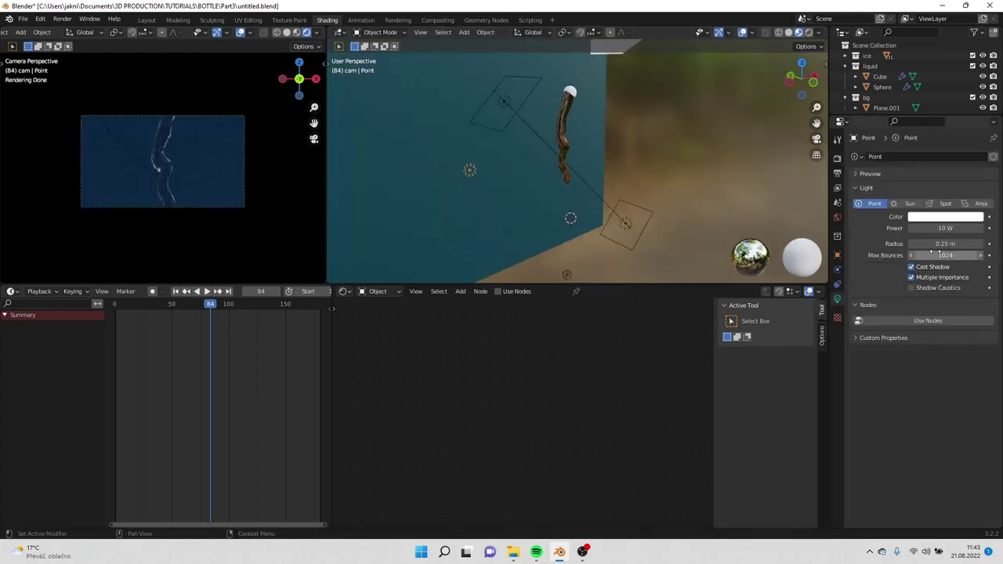
click(936, 227)
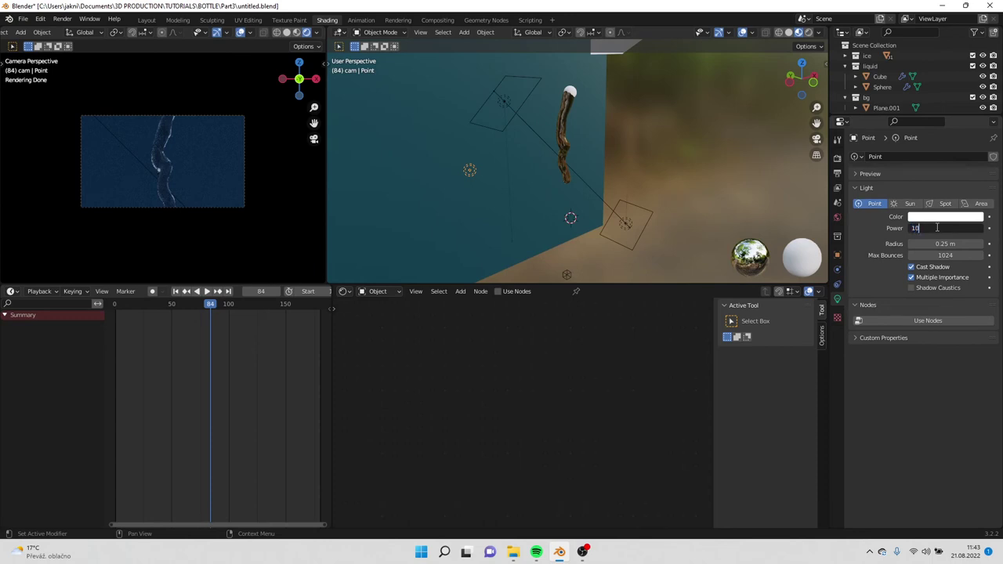
text(10000)
key(Return)
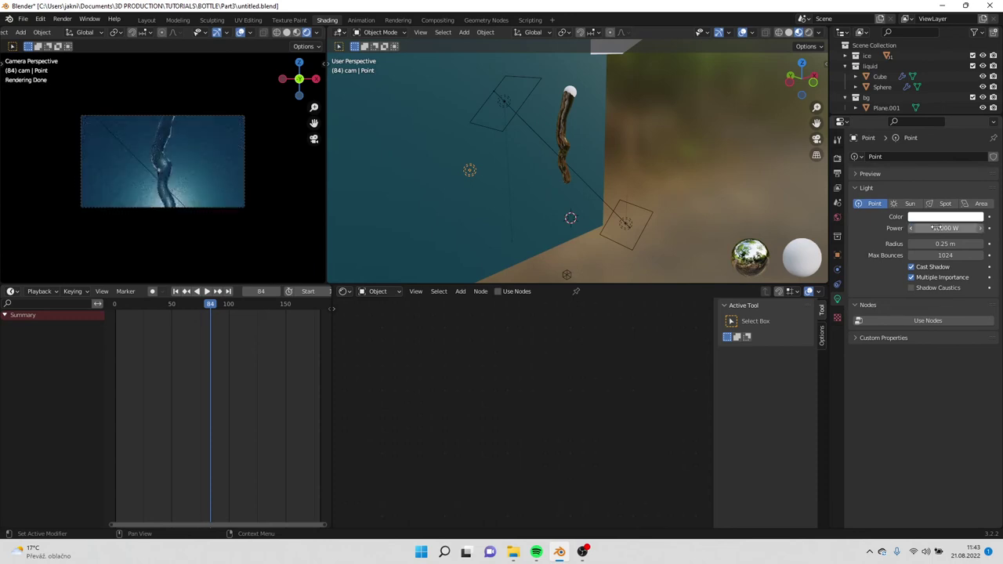
click(937, 218)
click(932, 87)
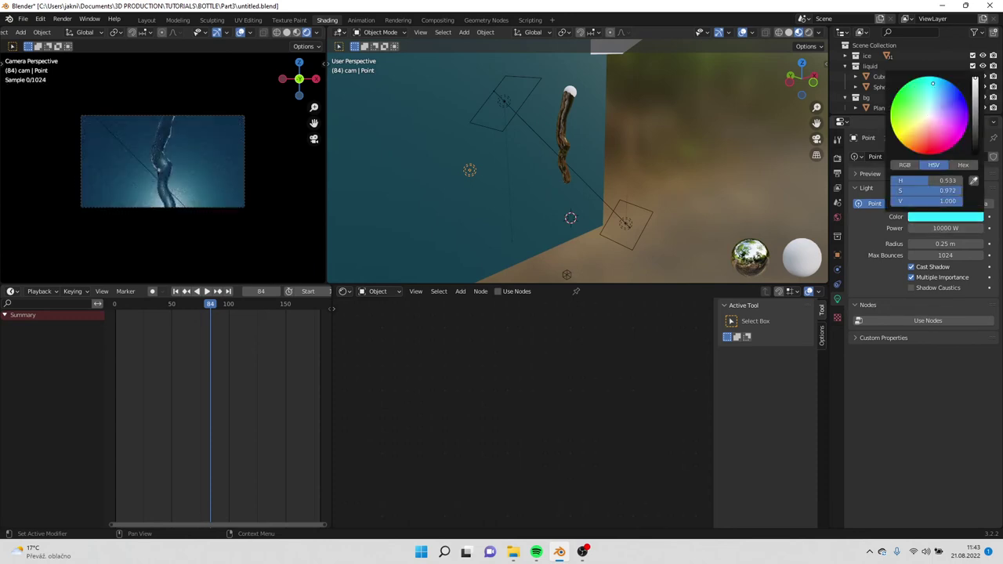
Step: Move the point light higher and off to the side along Y
key(g)
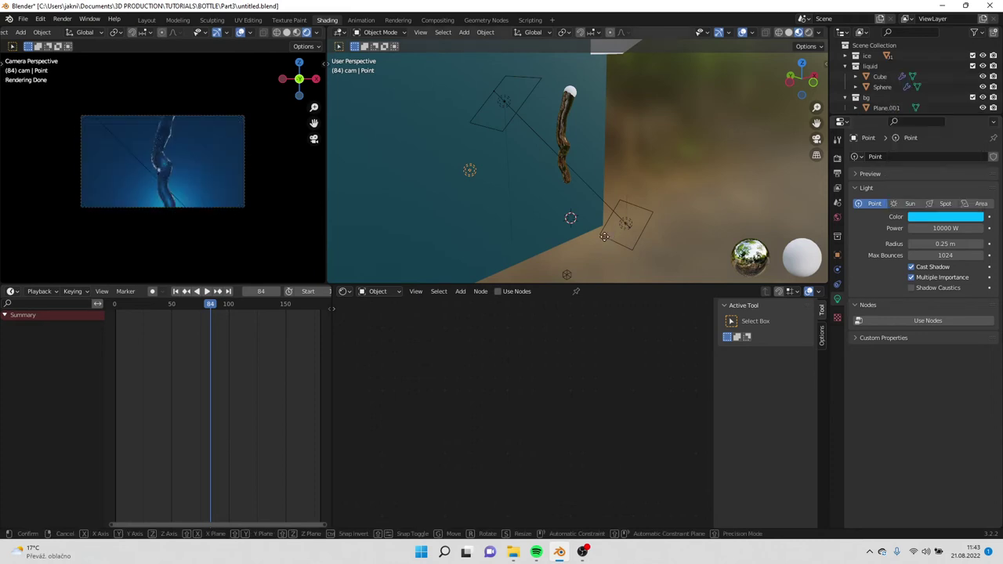
key(z)
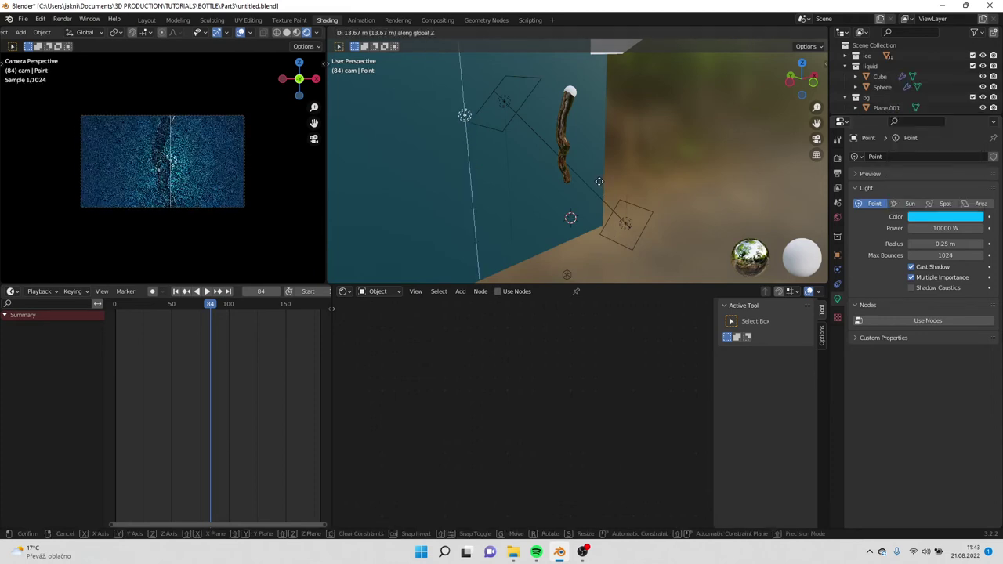
click(599, 180)
key(g)
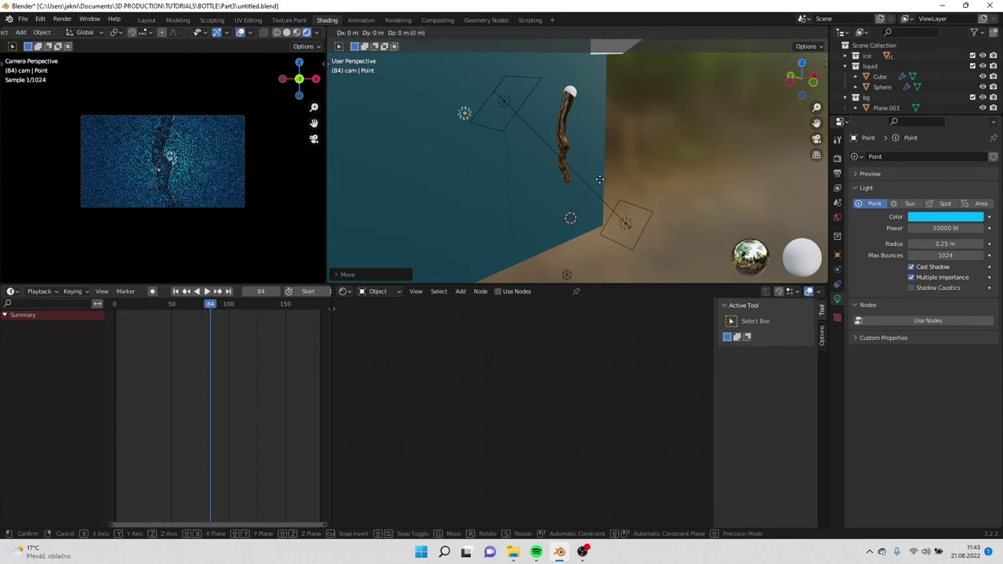
key(x)
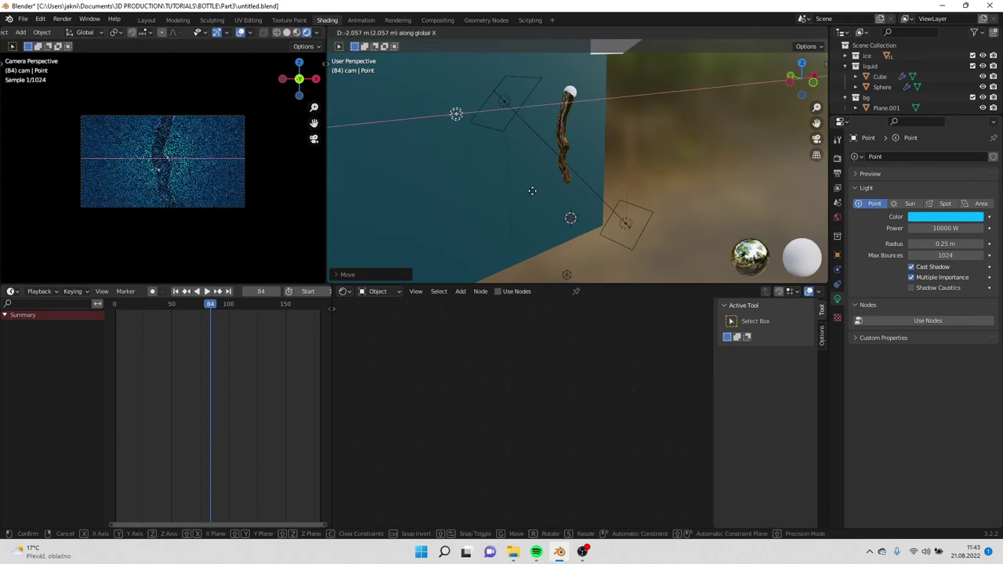
key(y)
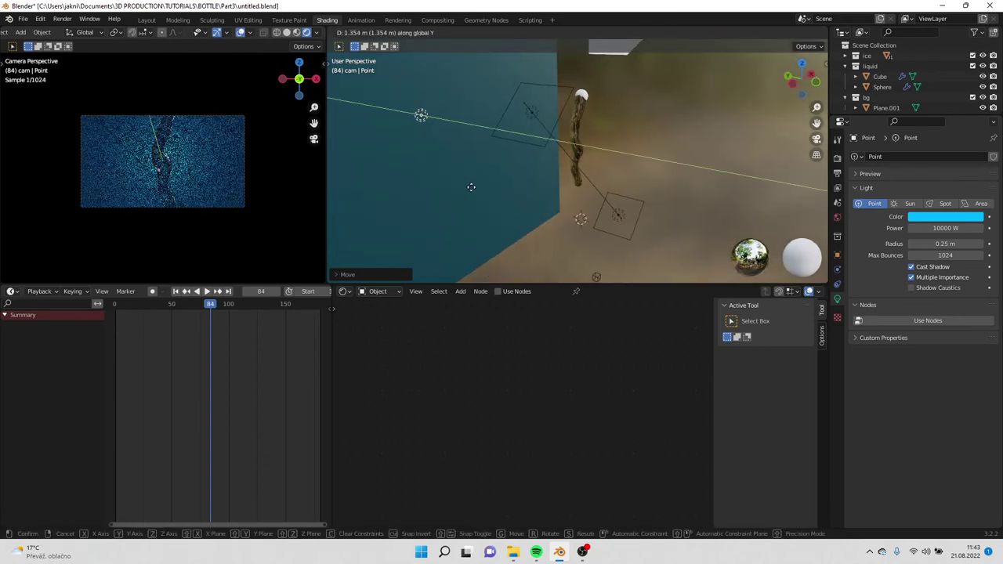
click(434, 174)
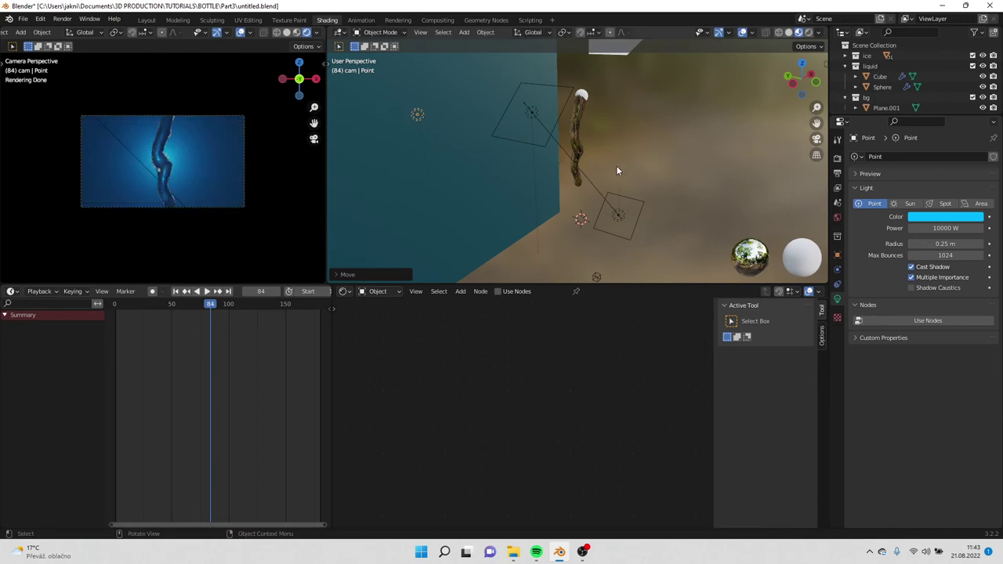
Step: Preview the animation from the first frame, then switch the render engine to Eevee
click(176, 291)
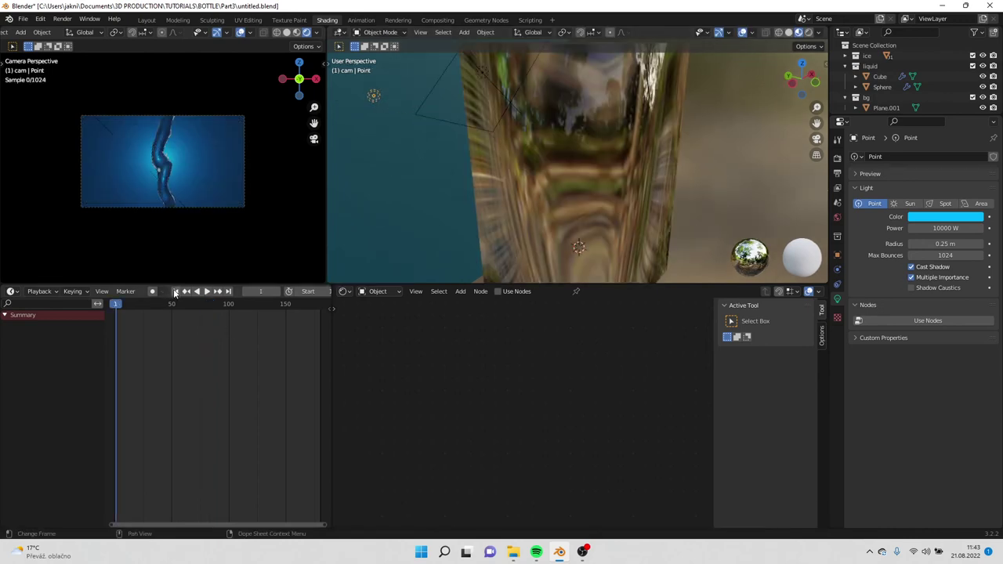
click(207, 292)
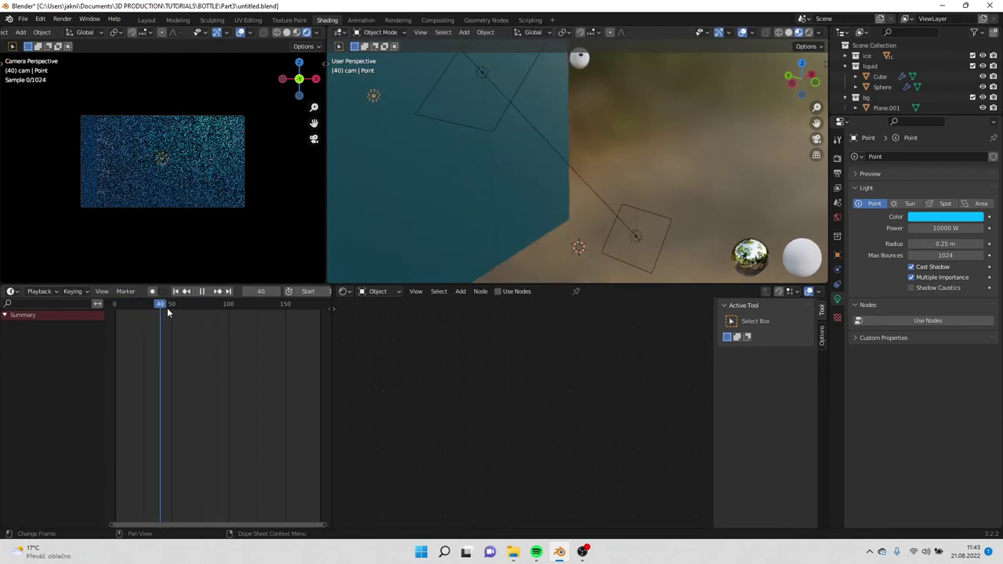
key(space)
scroll(707, 169, down, 4)
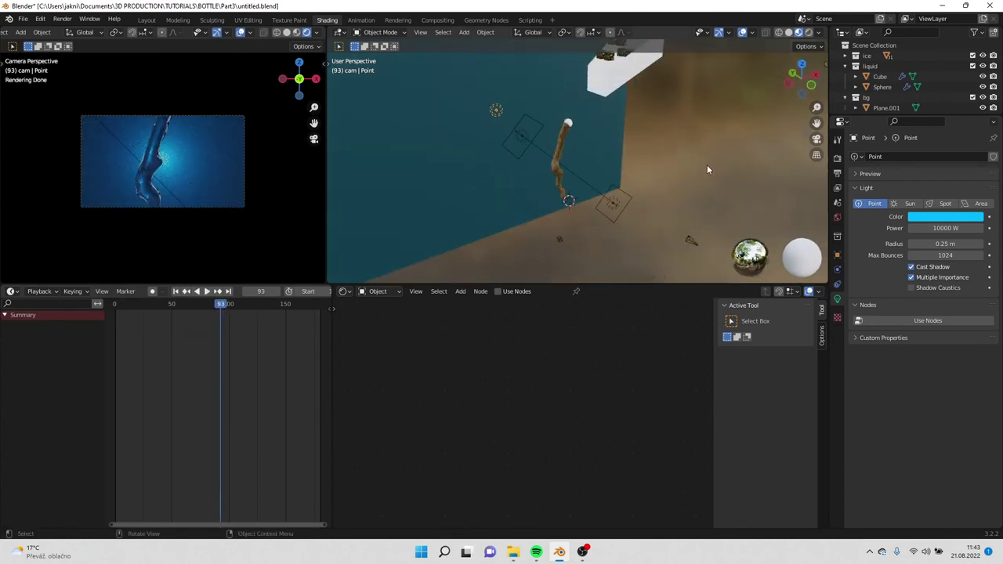
scroll(707, 164, down, 2)
click(837, 158)
click(924, 157)
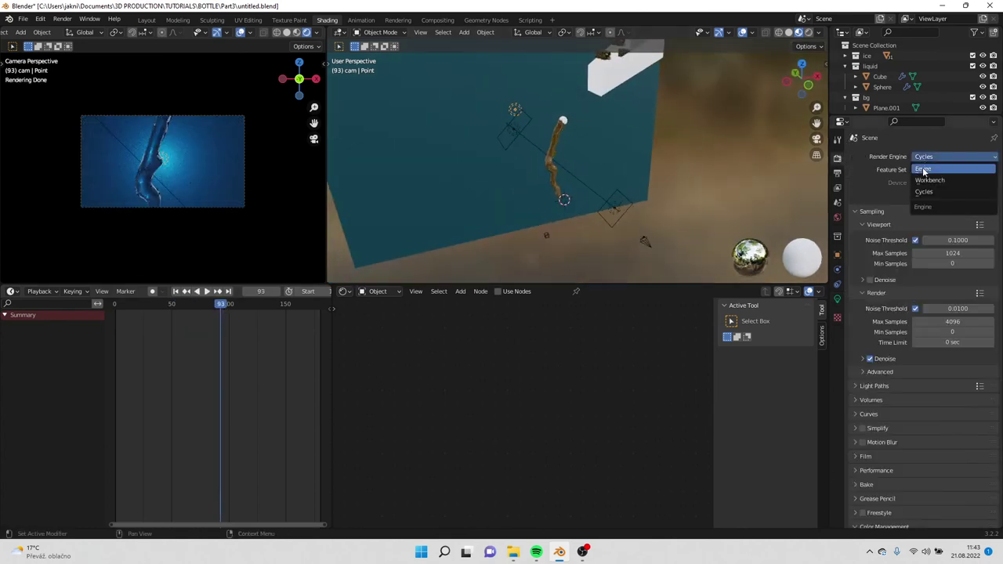
key(Return)
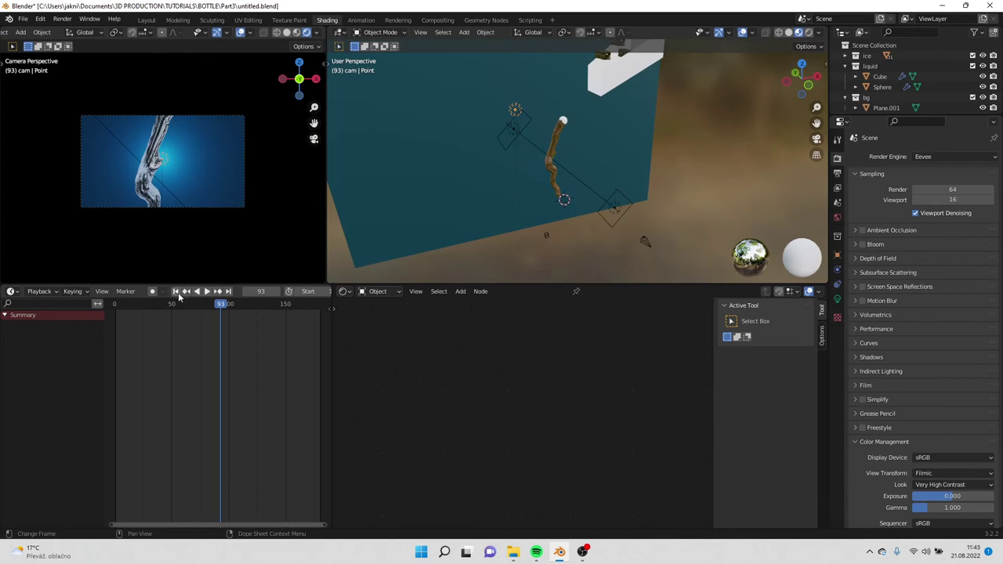
Step: Replay the animation from the start and stop it at frame 100
click(175, 291)
click(211, 294)
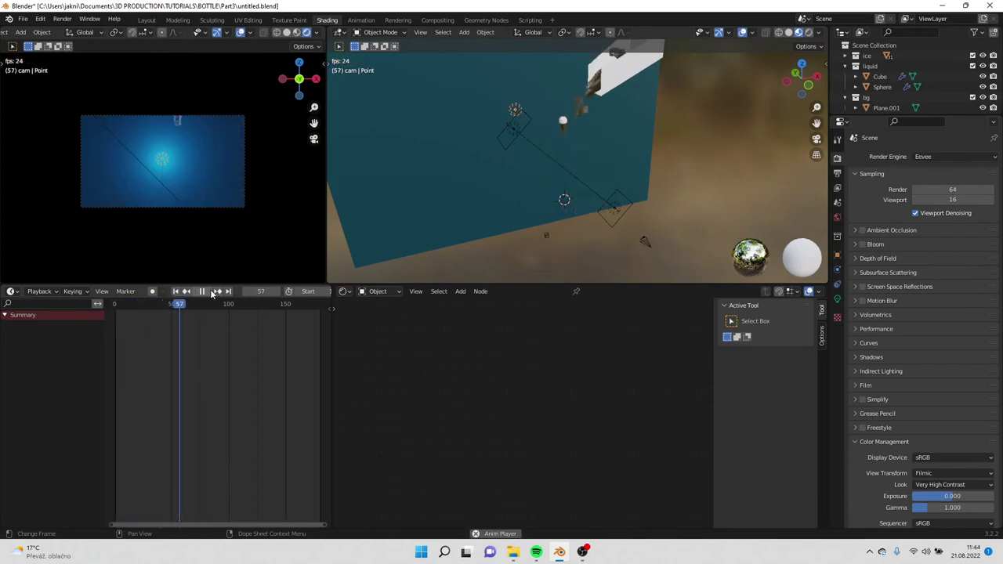
click(211, 293)
click(211, 294)
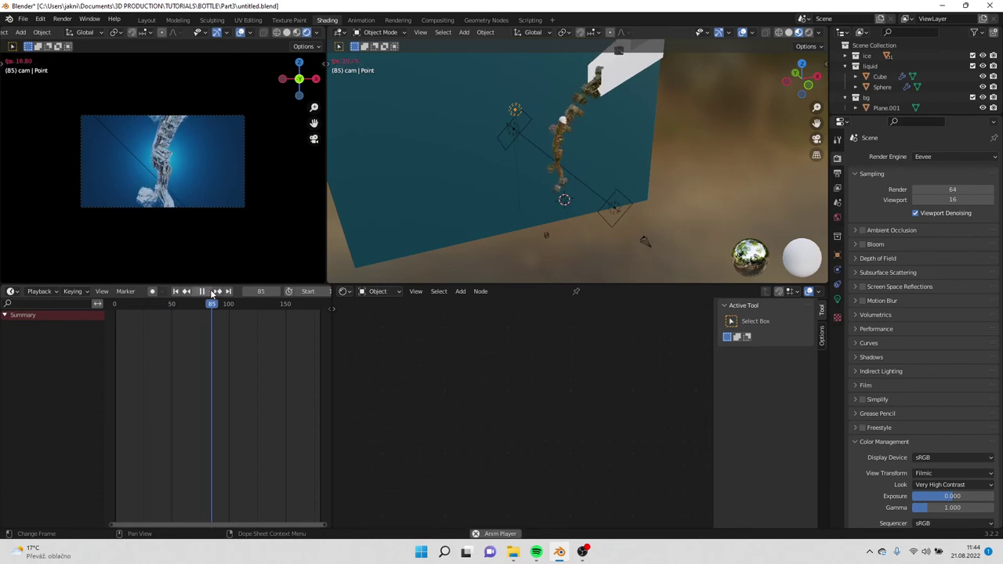
click(211, 294)
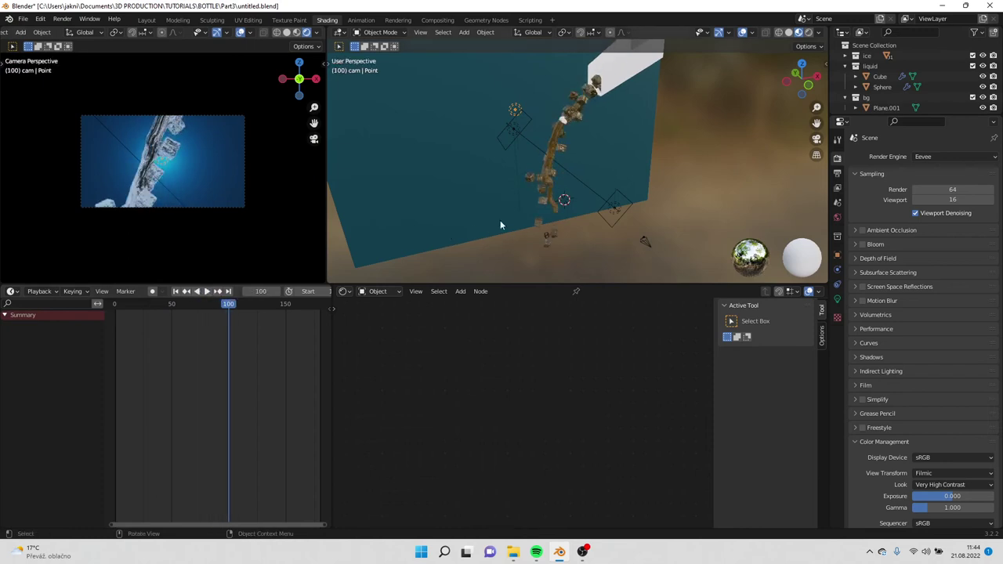
click(932, 157)
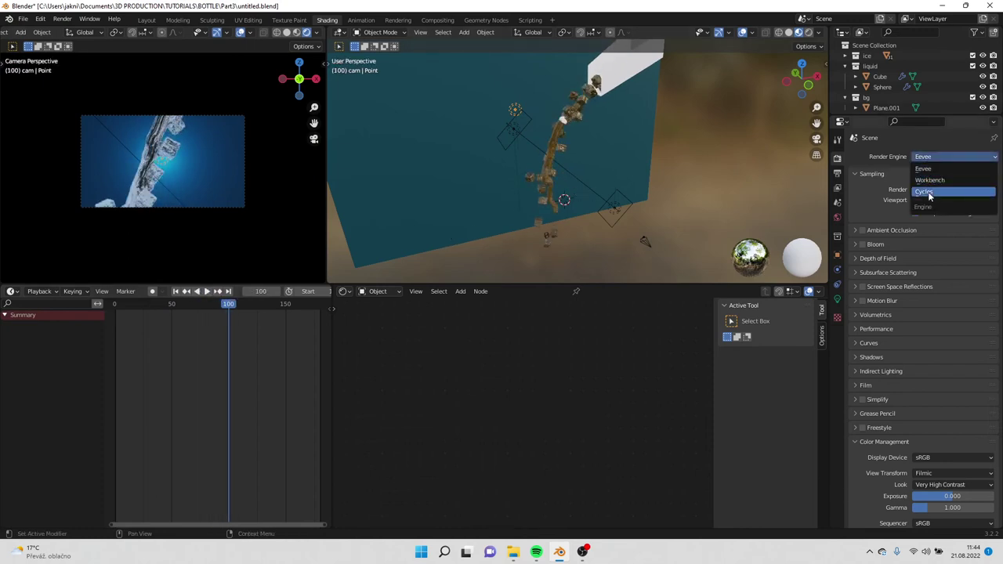
Step: Switch the render engine back to Cycles
click(932, 191)
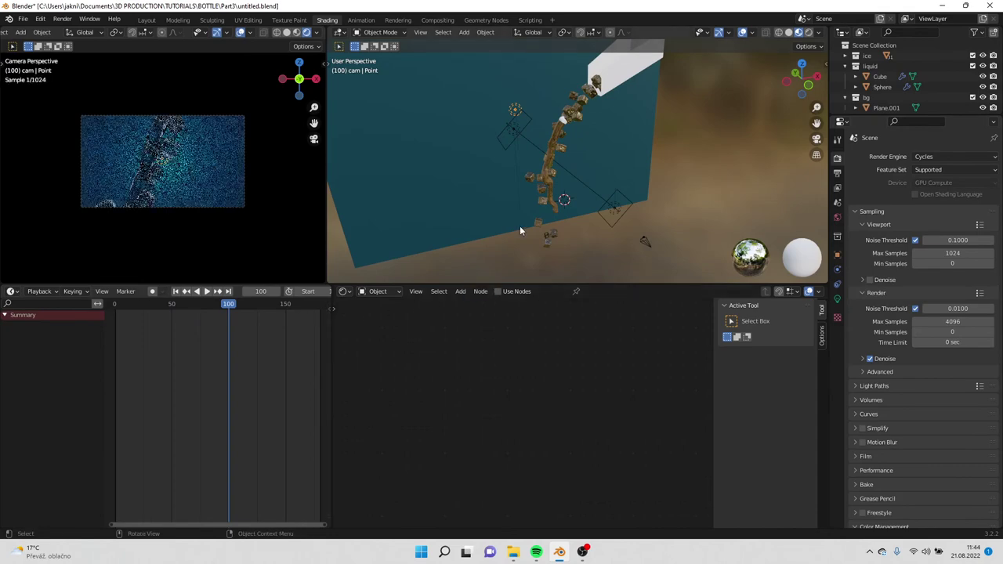
key(KP_0)
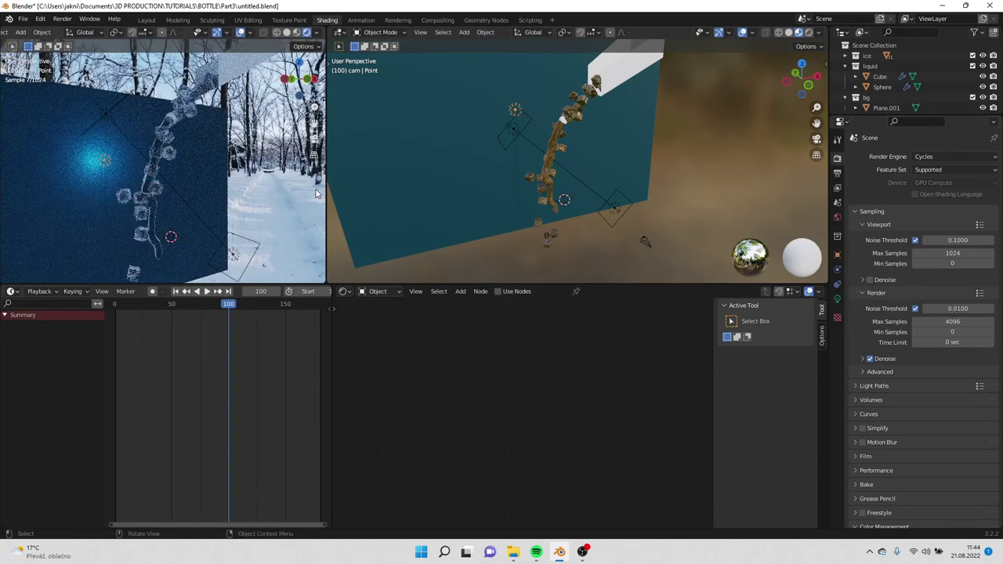
key(KP_0)
middle_drag(541, 229, 564, 184)
Step: Set the area light beside the bottle to 2000 W power
click(566, 178)
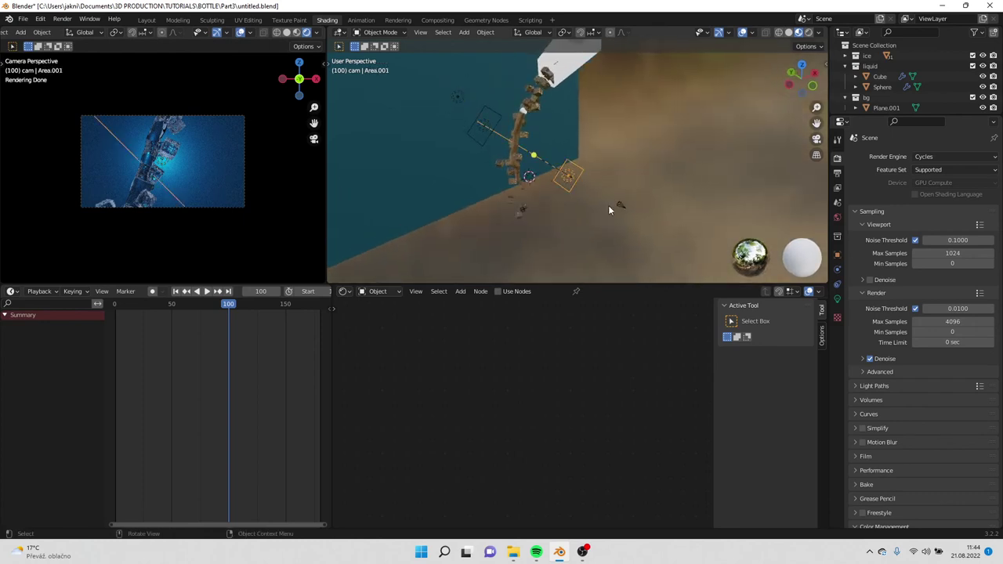
click(836, 299)
click(963, 228)
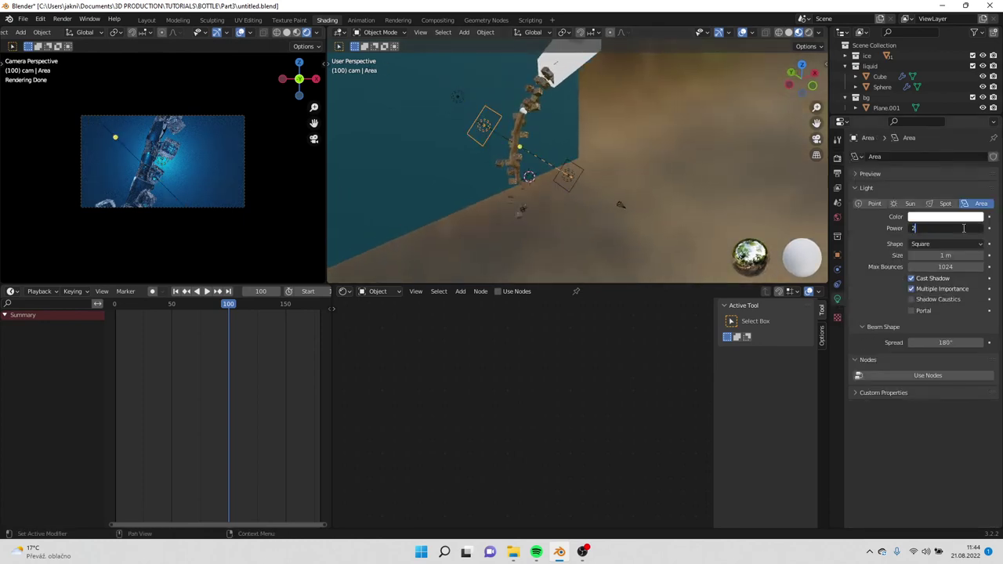
text(2000)
key(Return)
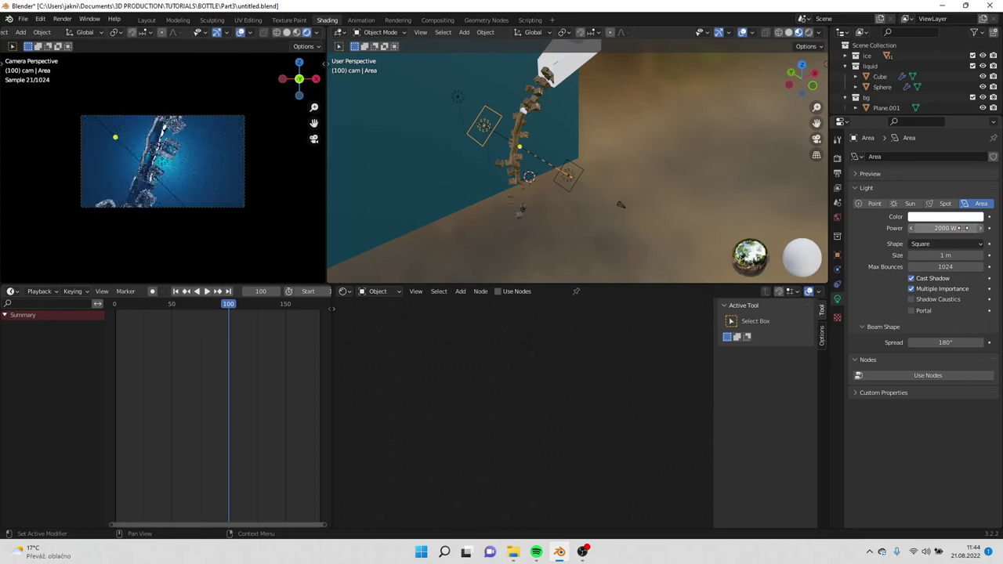
middle_drag(692, 243, 560, 201)
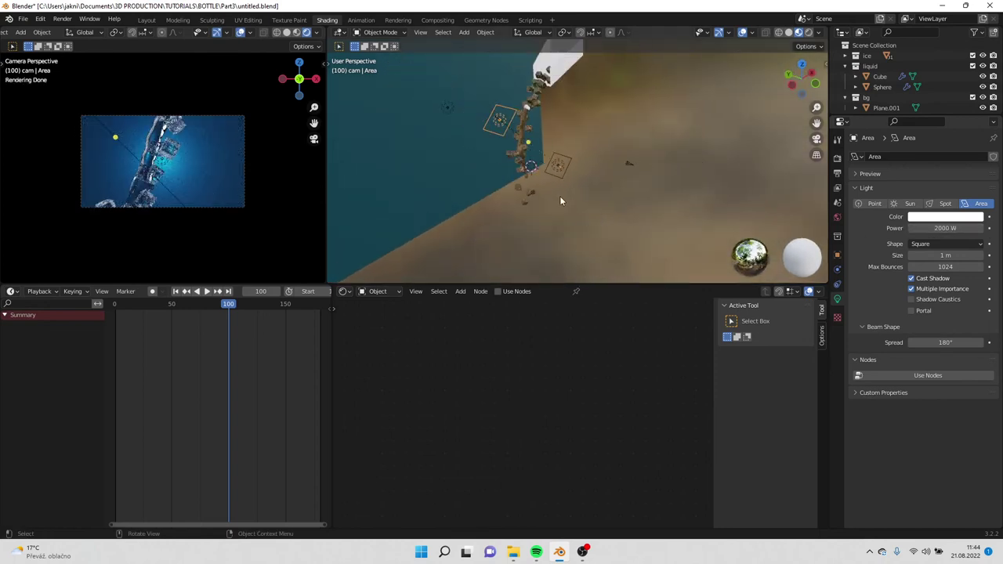
Step: Add a new area light, Area.002, and raise it along Z
key(shift+a)
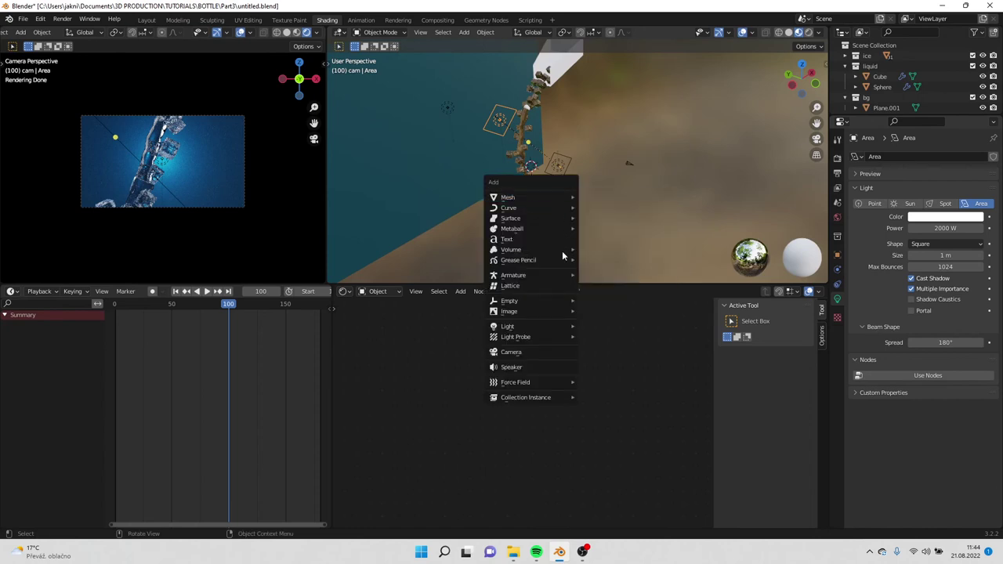
mouse_move(536, 328)
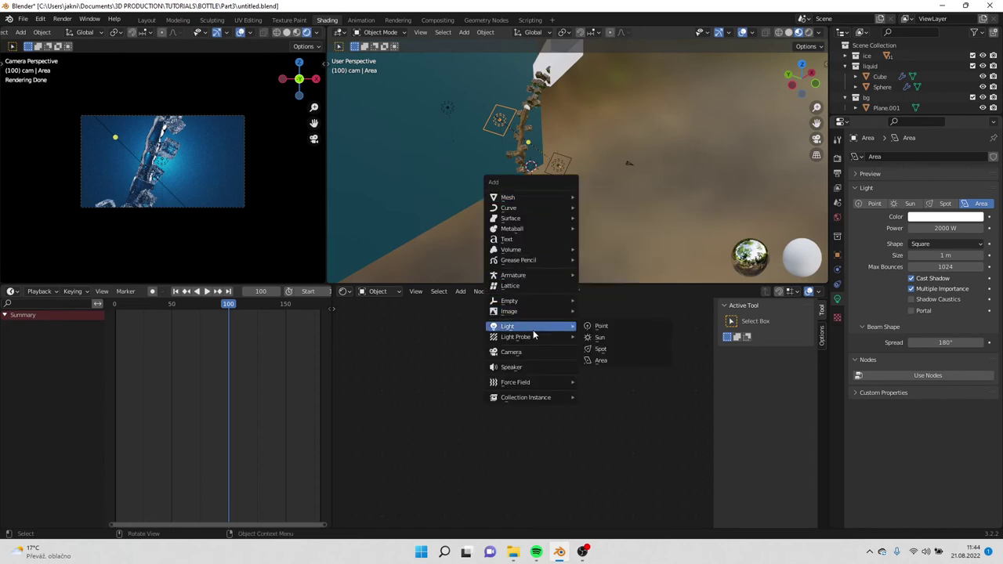
click(601, 360)
key(g)
key(y)
key(z)
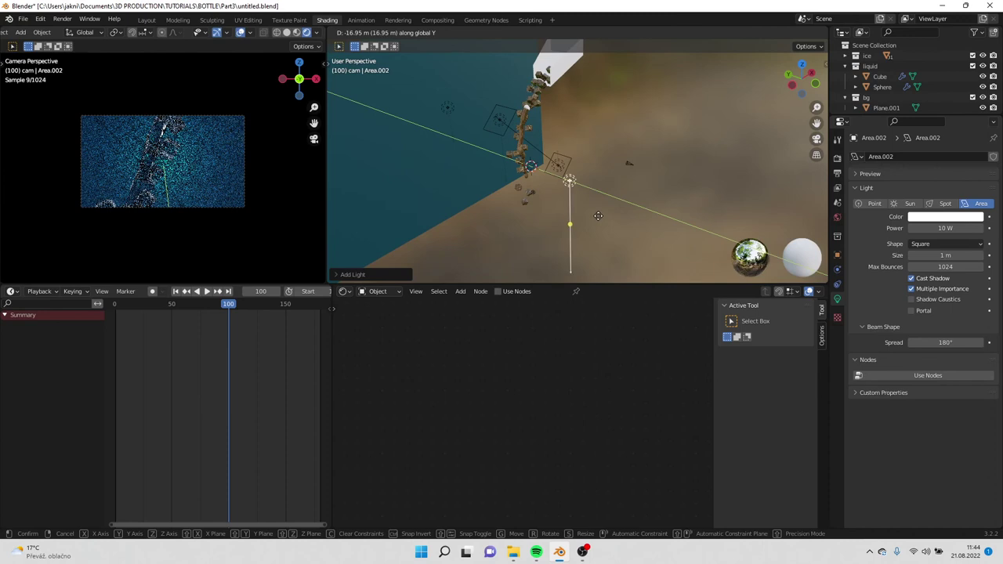
click(598, 174)
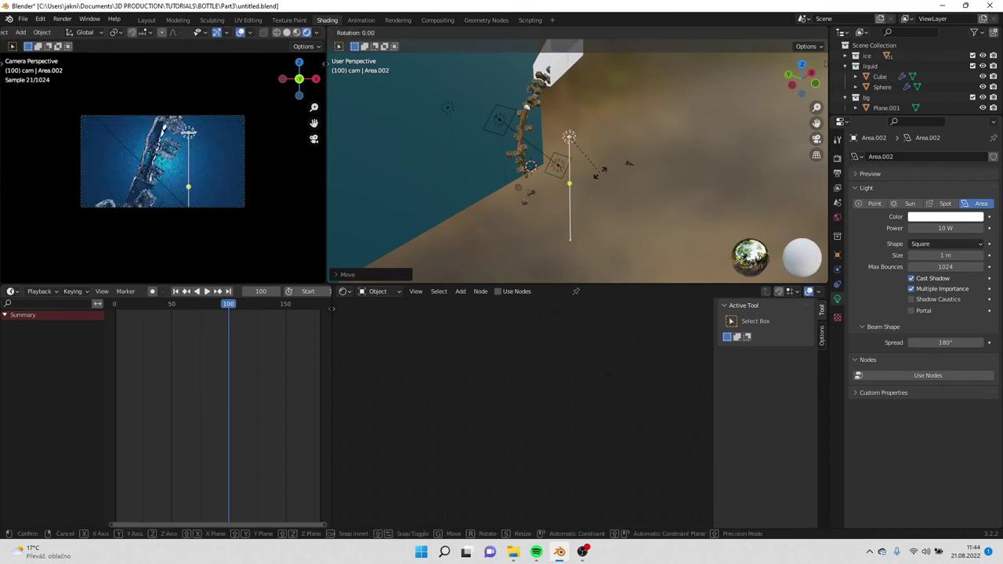
Step: Rotate Area.002 by 90°, scale it up about 4.32 times, and set its power to 2000 W
text(r90)
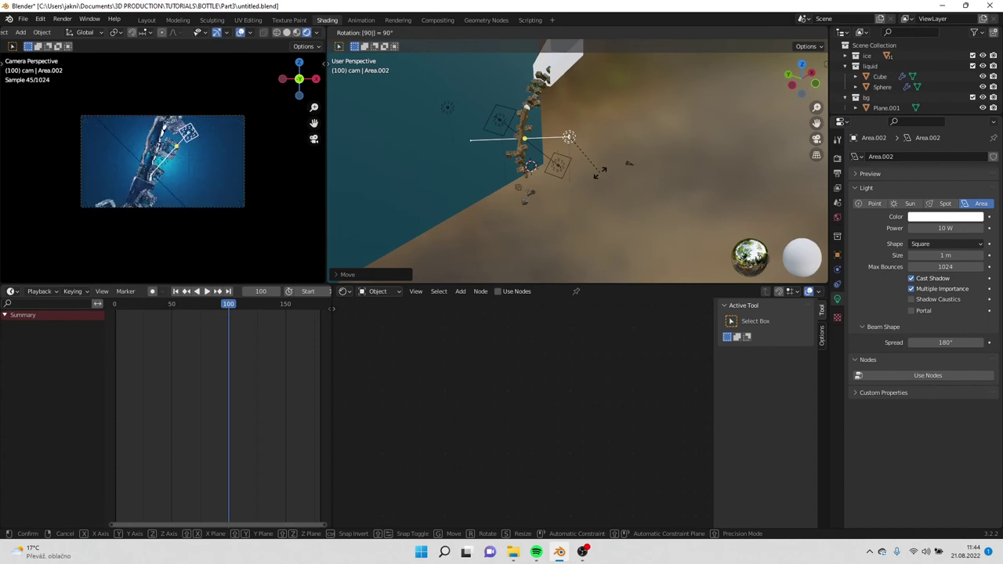
key(Return)
key(s)
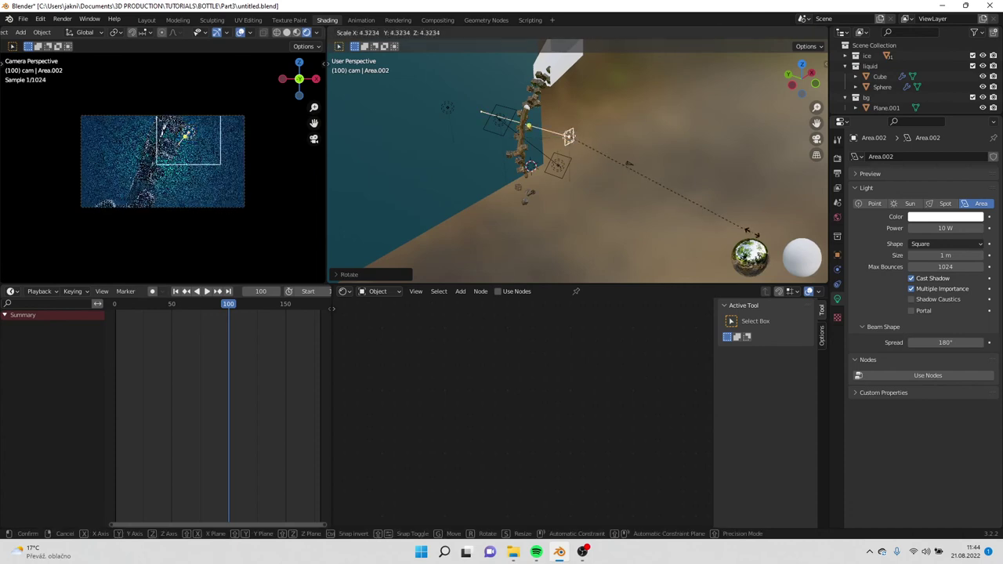
click(756, 237)
click(937, 228)
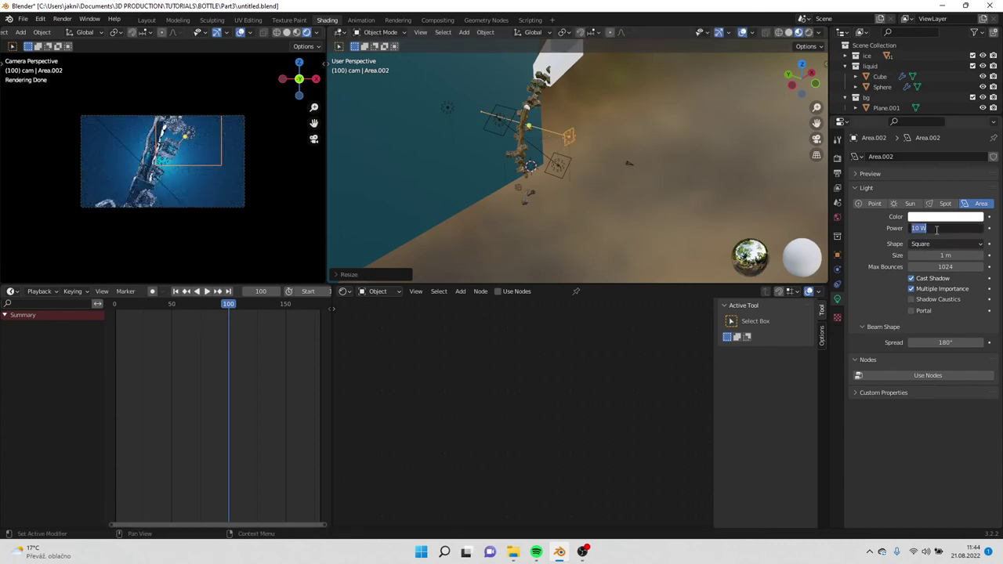
key(Return)
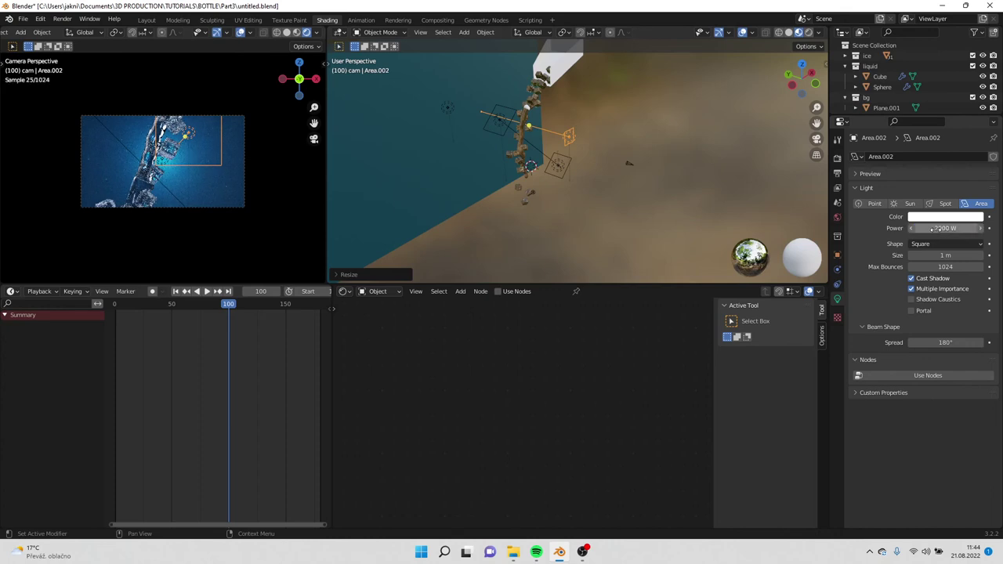
middle_drag(637, 228, 596, 173)
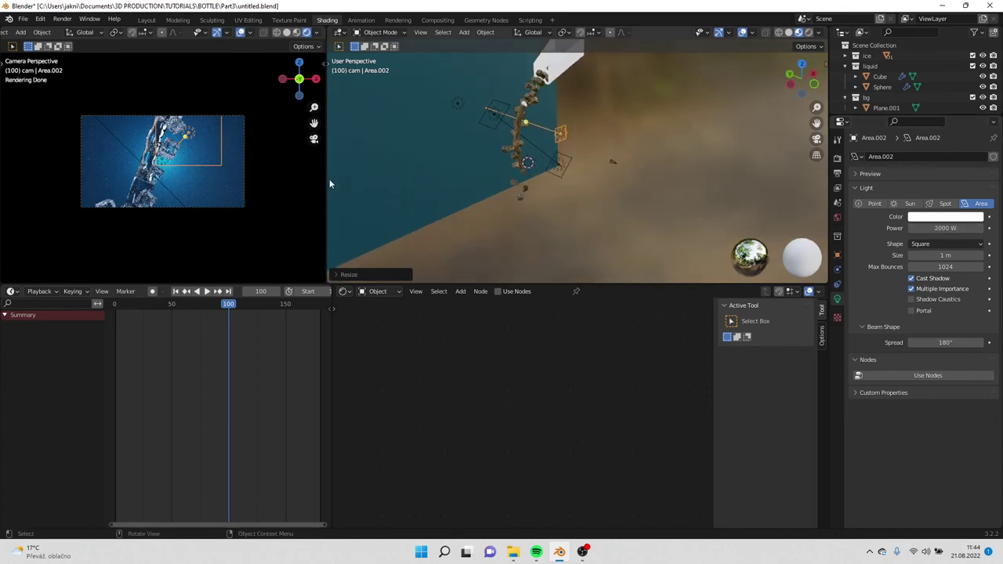
Step: Move Area.002 to its new position
key(g)
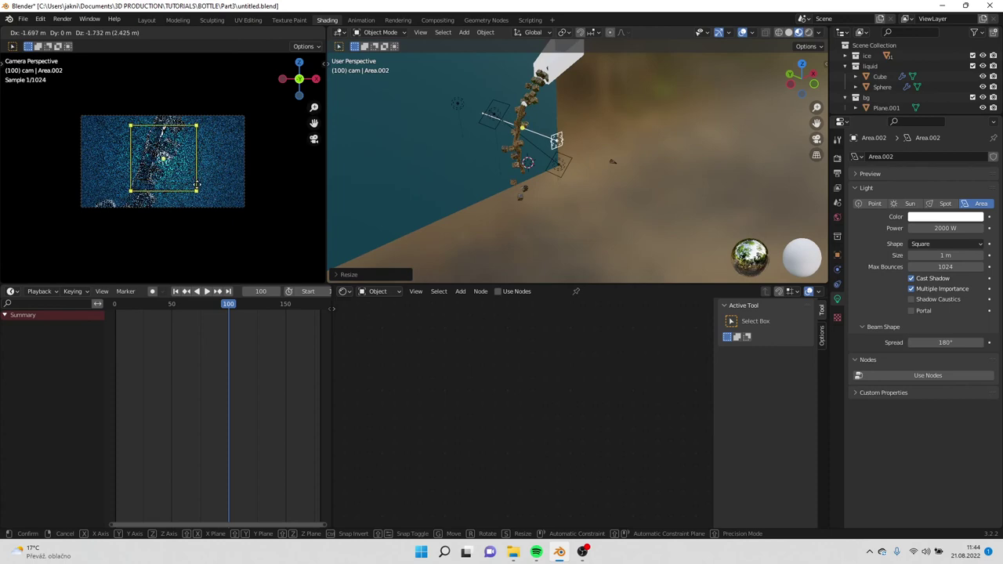
click(197, 186)
middle_drag(596, 176, 629, 151)
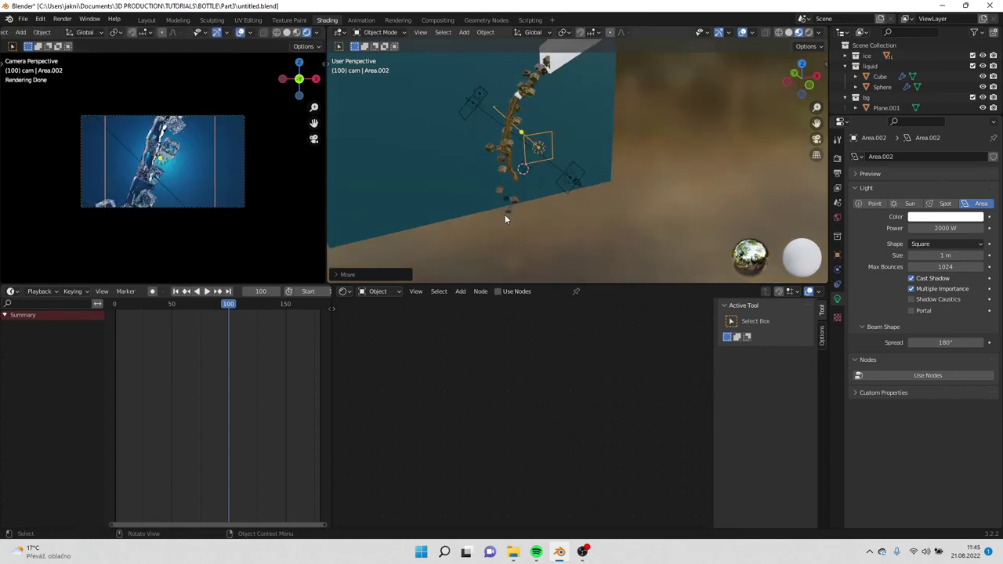
Step: Set Color Management to the Filmic view with the Very High Contrast look
click(837, 157)
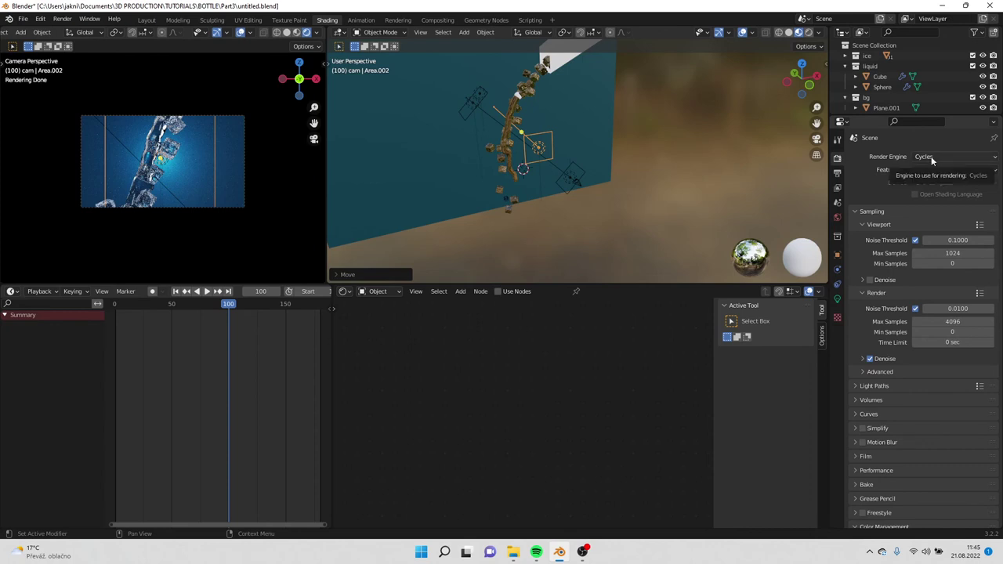
scroll(892, 296, down, 3)
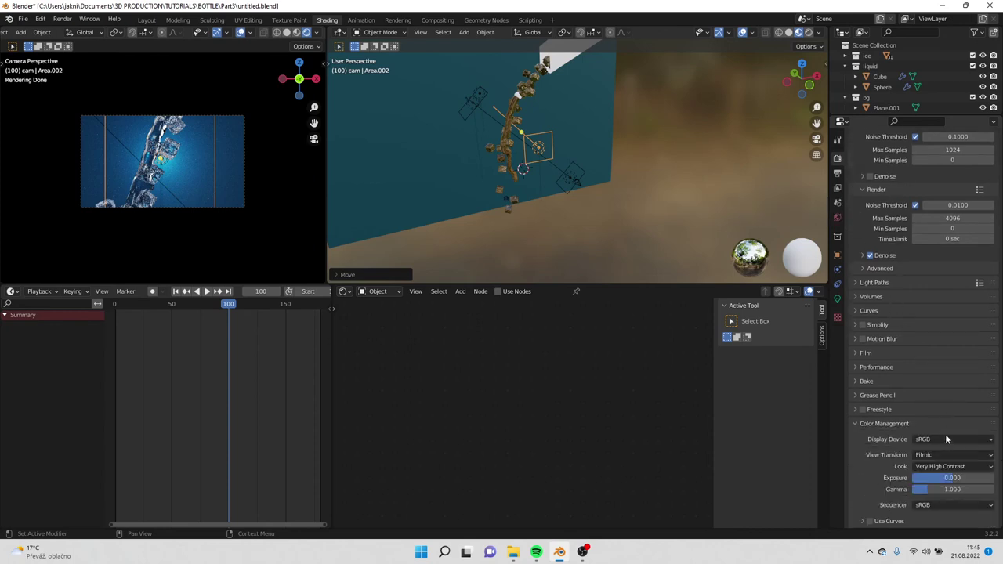
click(955, 467)
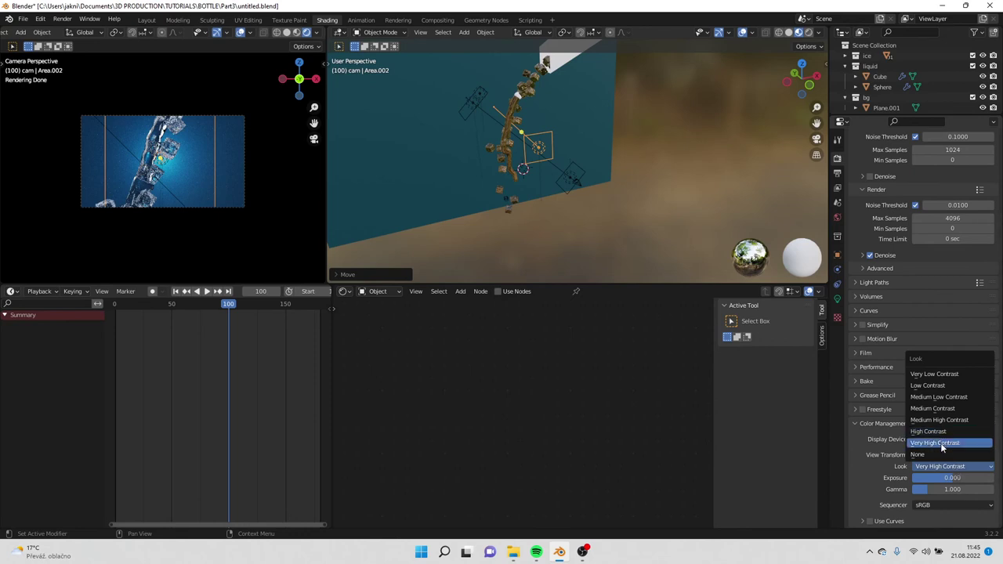
click(941, 444)
Step: Move the camera along the Y axis, then raise it along Z
middle_drag(563, 216, 600, 218)
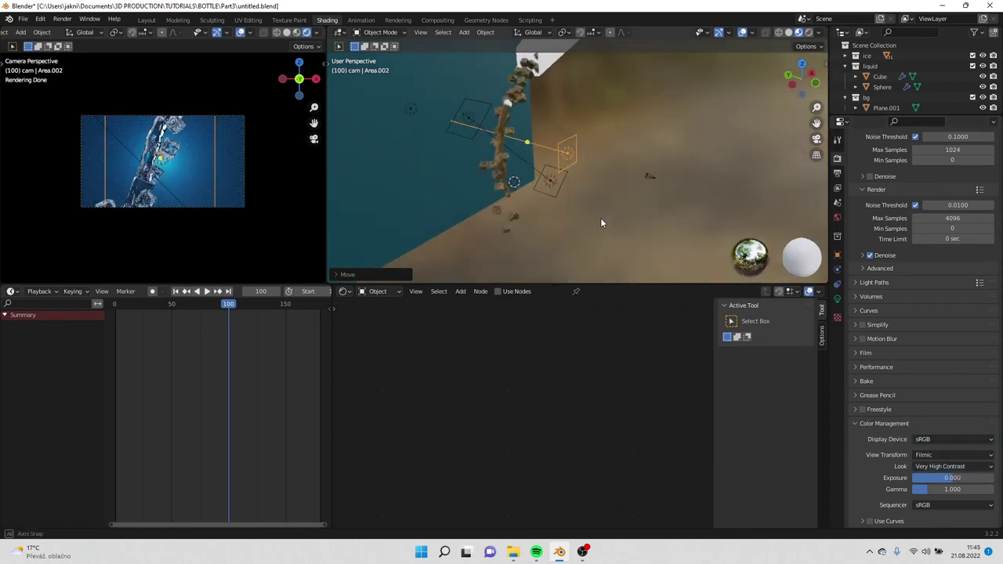
click(649, 177)
key(g)
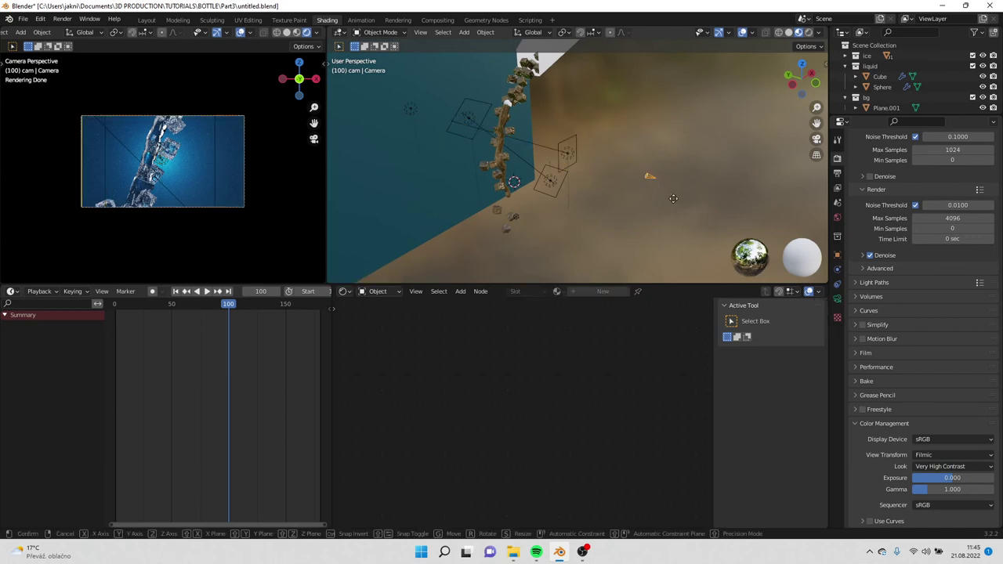
key(y)
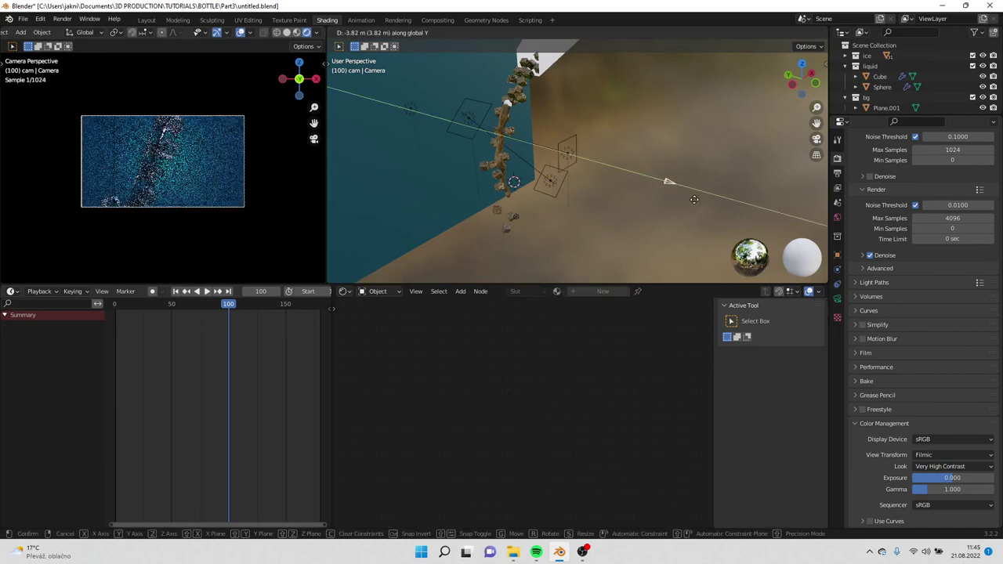
click(737, 205)
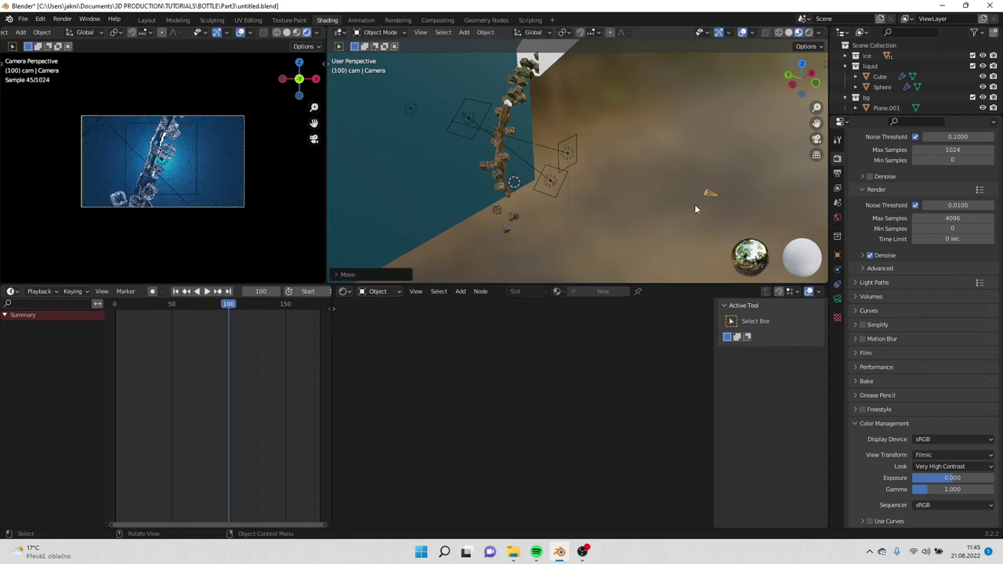
key(g)
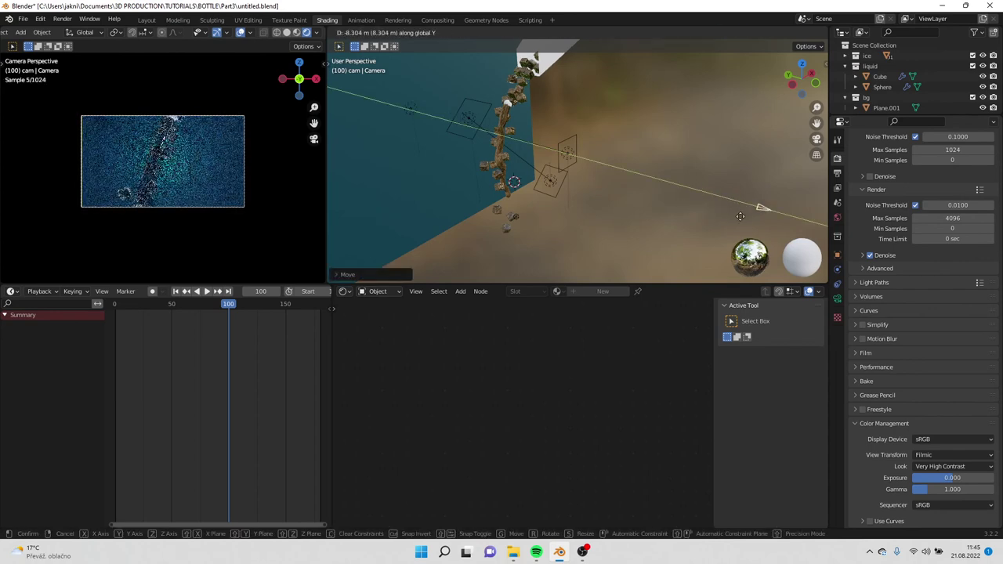
key(z)
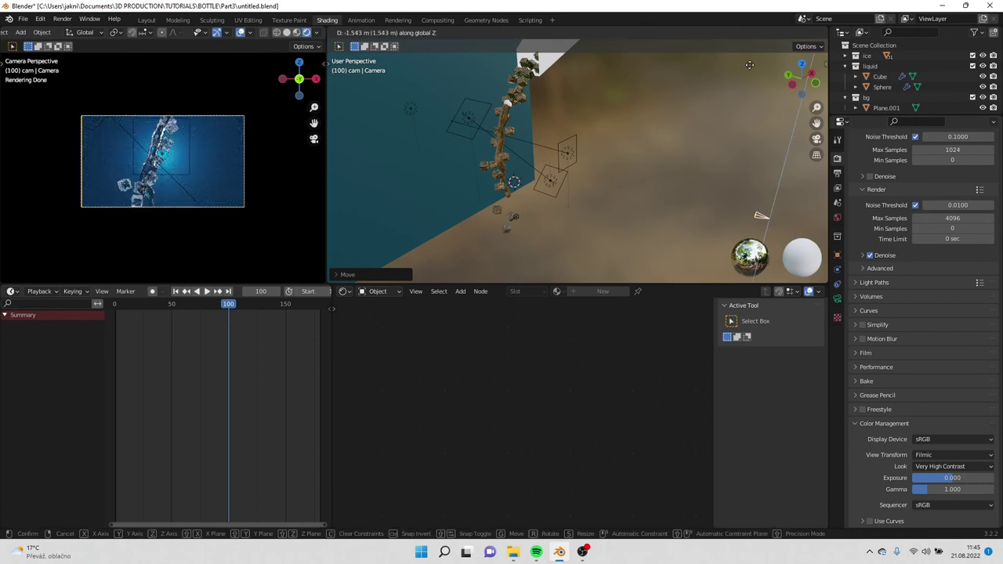
click(750, 67)
Step: Set Area.002's power to 3000 W
click(572, 157)
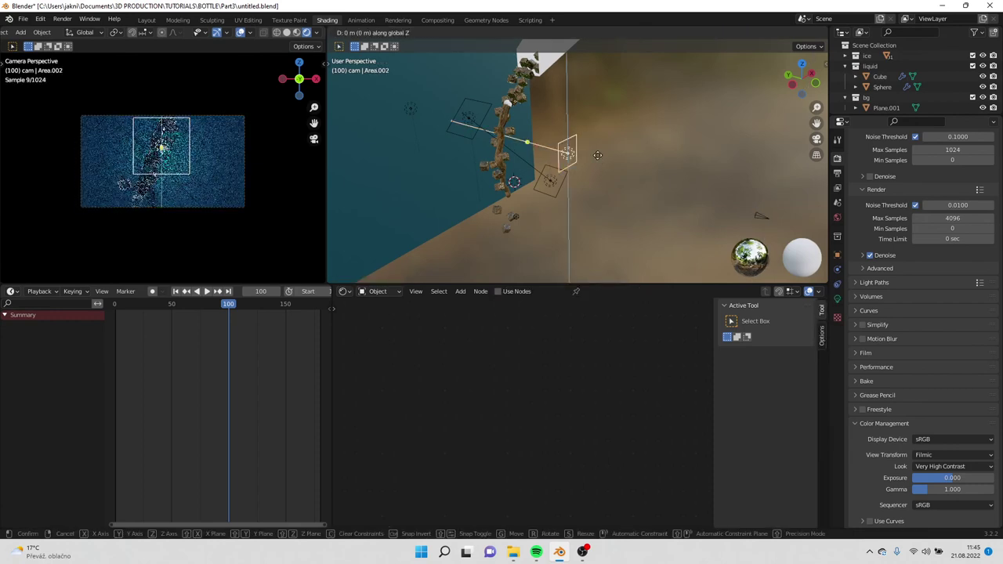
click(596, 166)
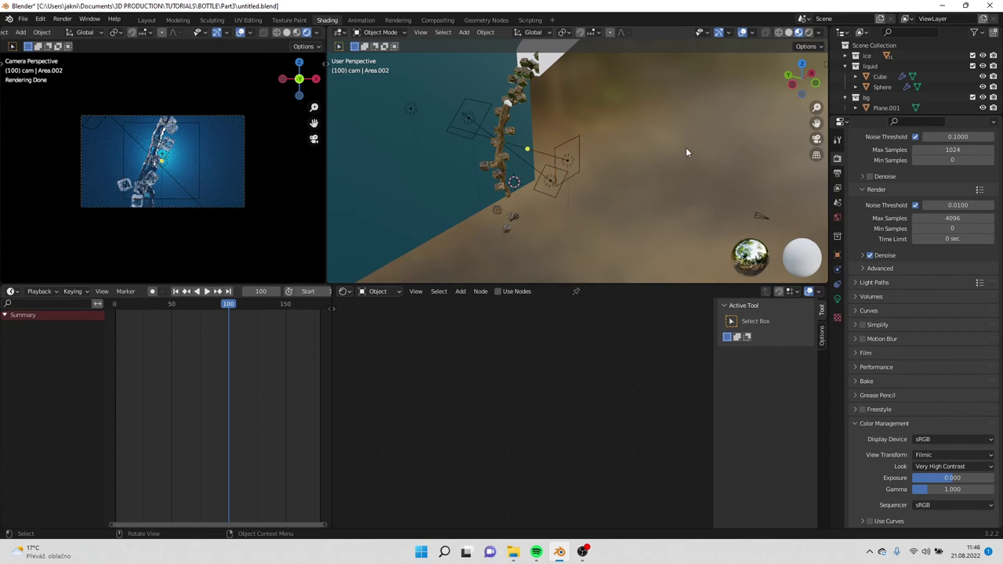
click(570, 161)
click(837, 298)
click(951, 228)
text(30)
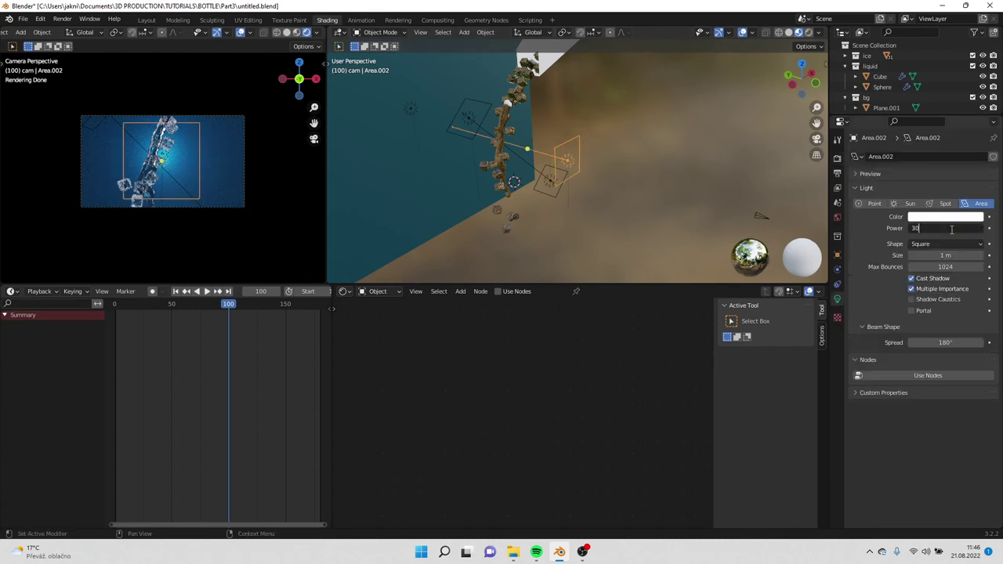
text(00)
key(Return)
middle_drag(594, 157, 519, 158)
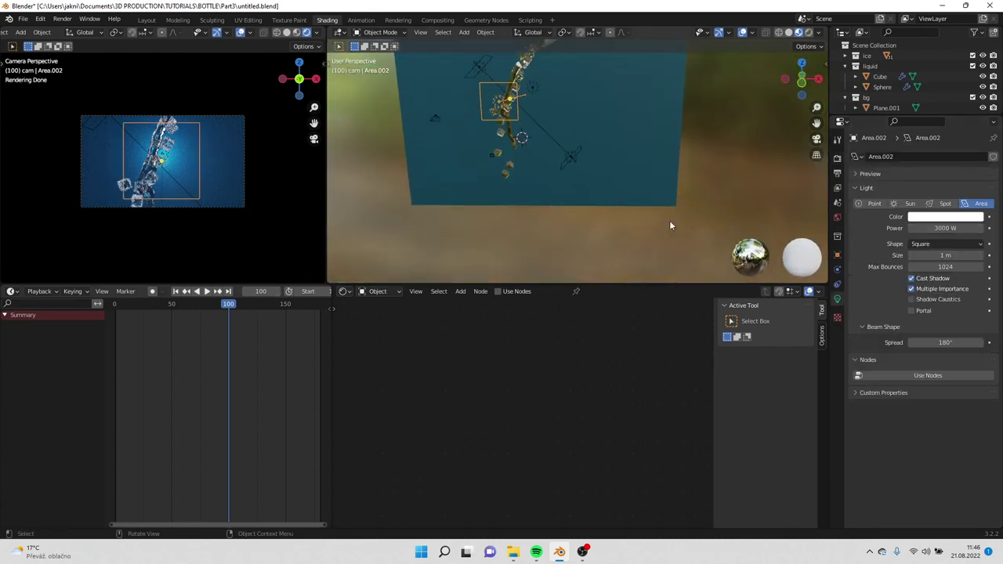
Step: Switch the render engine to Eevee
click(836, 157)
click(945, 157)
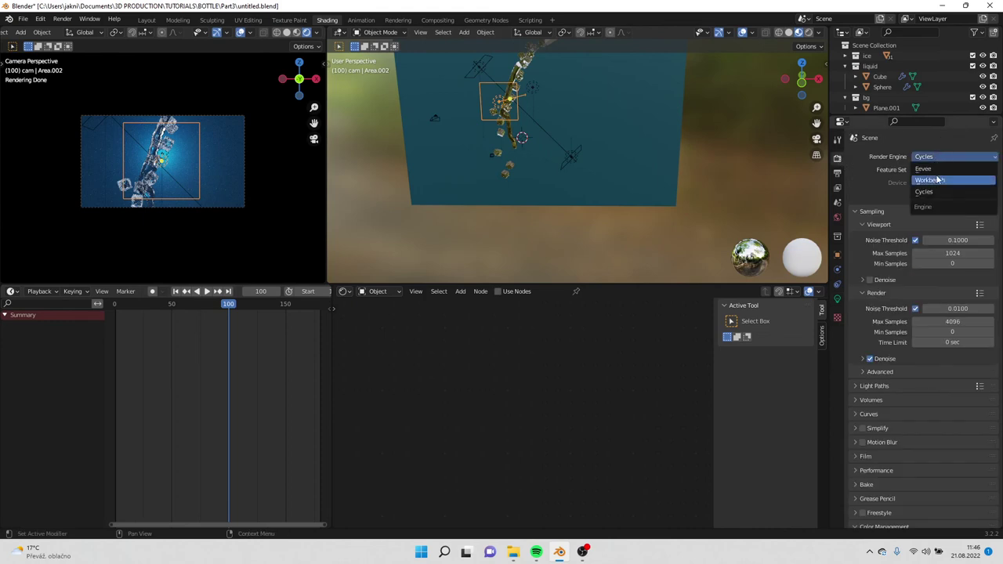
click(924, 168)
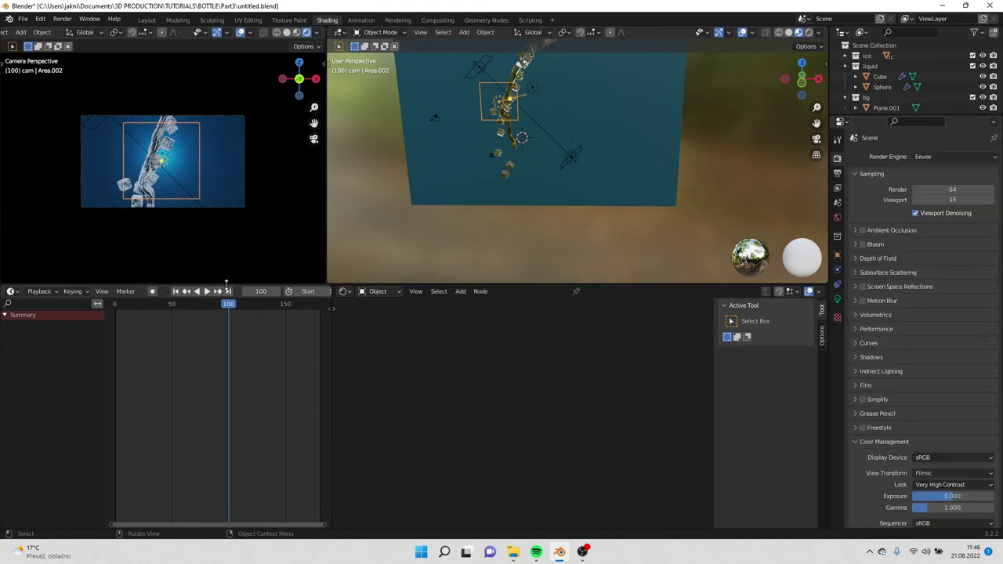
Step: Play the animation from the start, stopping at frame 164, then set the current frame to 70
click(176, 291)
click(207, 292)
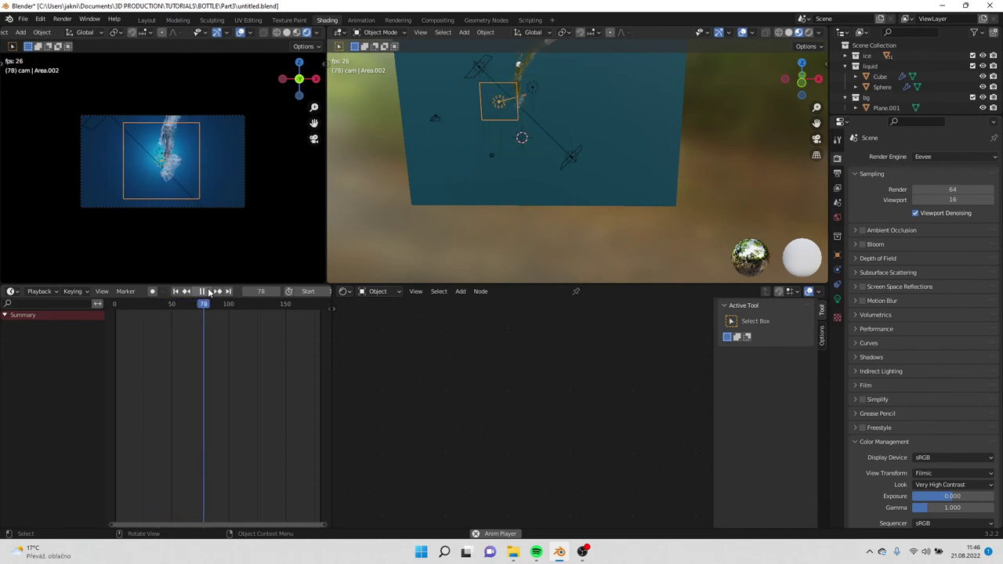
click(209, 291)
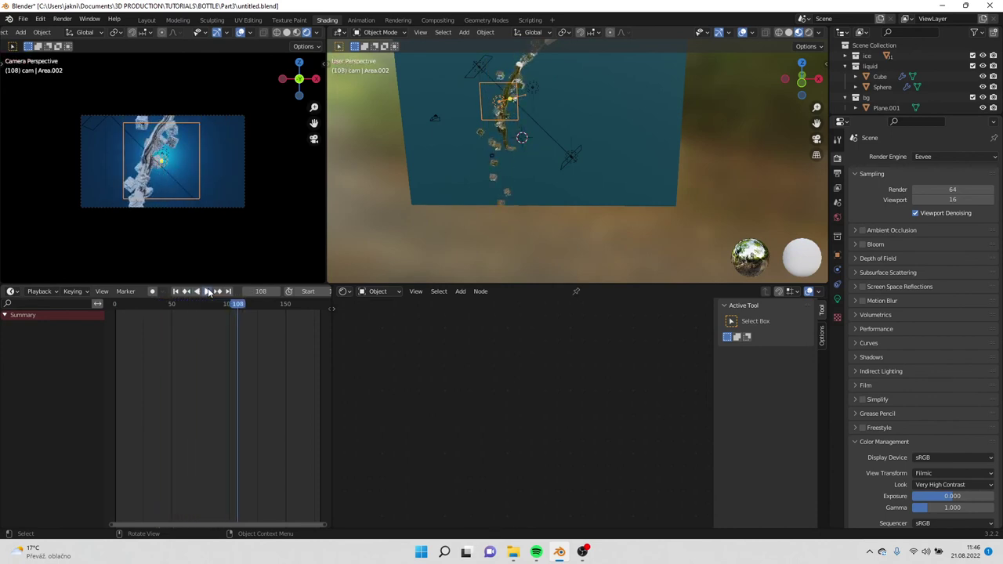
click(209, 291)
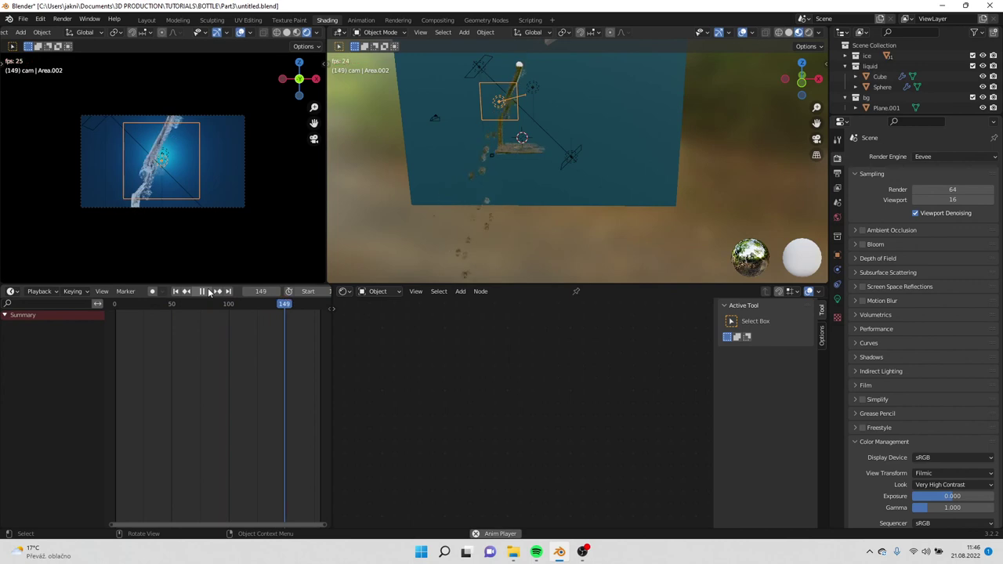
click(209, 292)
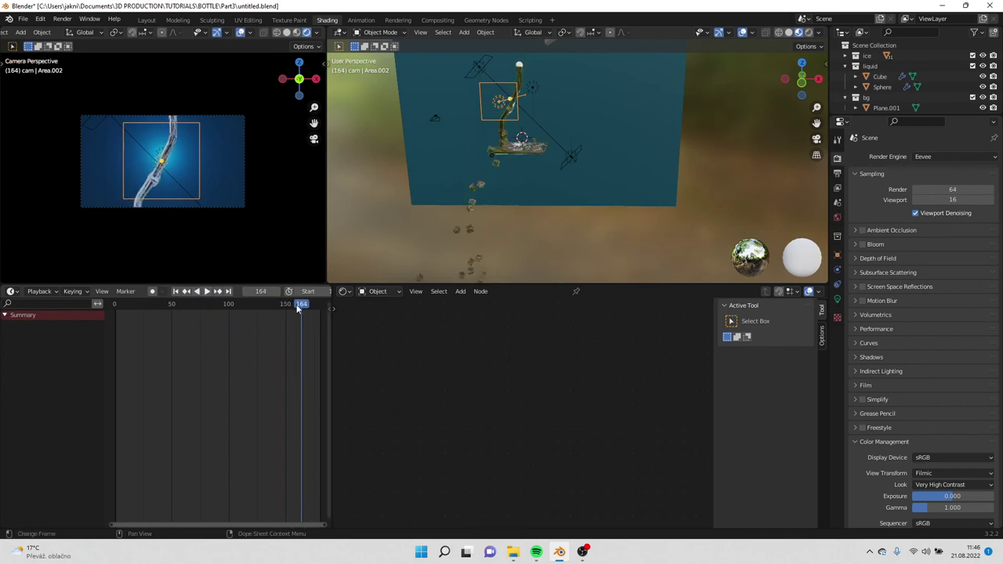
click(194, 303)
click(837, 172)
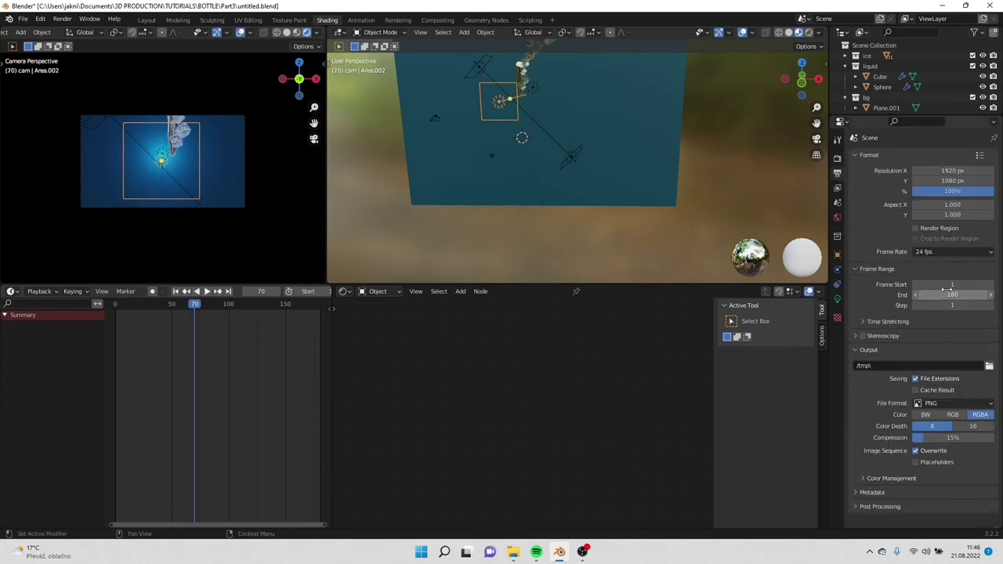
Step: Set the frame range to start at 70 and end at 160
click(947, 285)
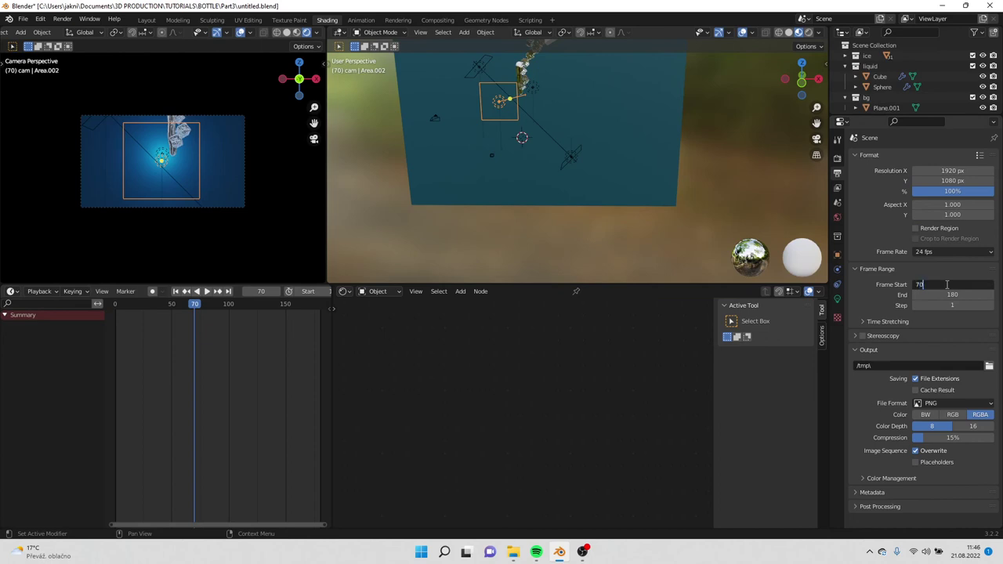
text(70)
key(Return)
click(952, 294)
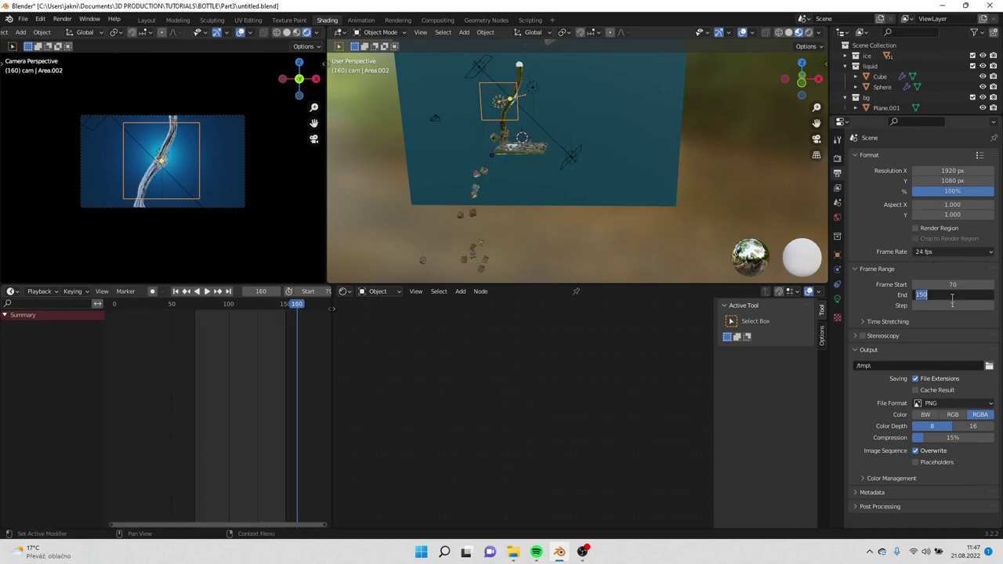
text(160)
key(Return)
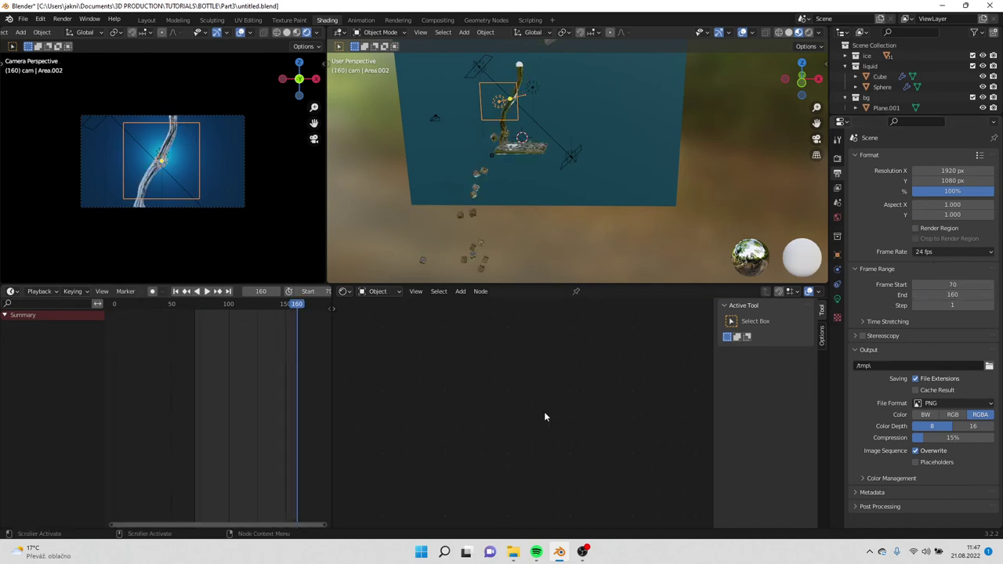
Step: Switch the render engine to Cycles with final render Max Samples of 350
middle_drag(502, 195, 596, 180)
click(837, 156)
click(938, 155)
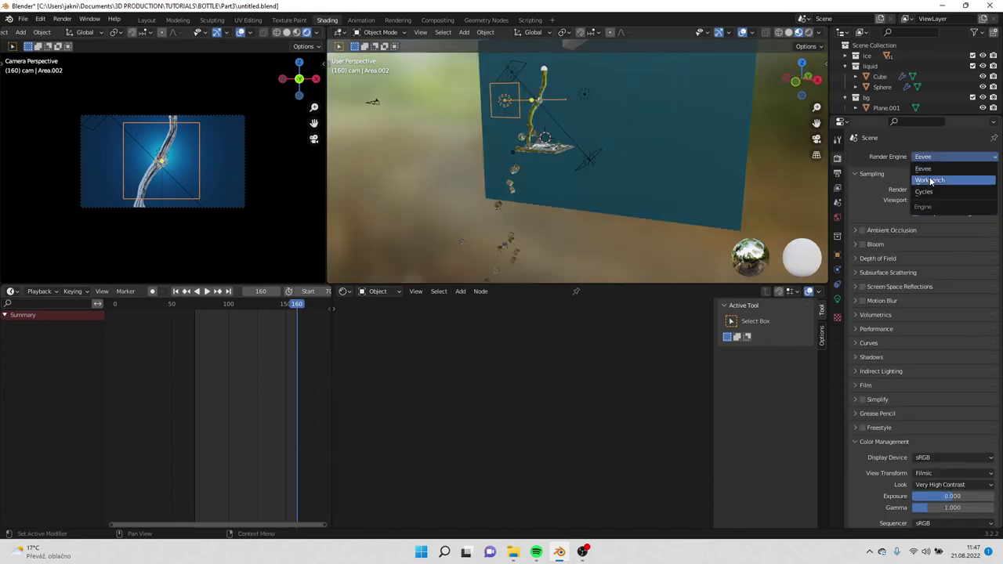
click(933, 188)
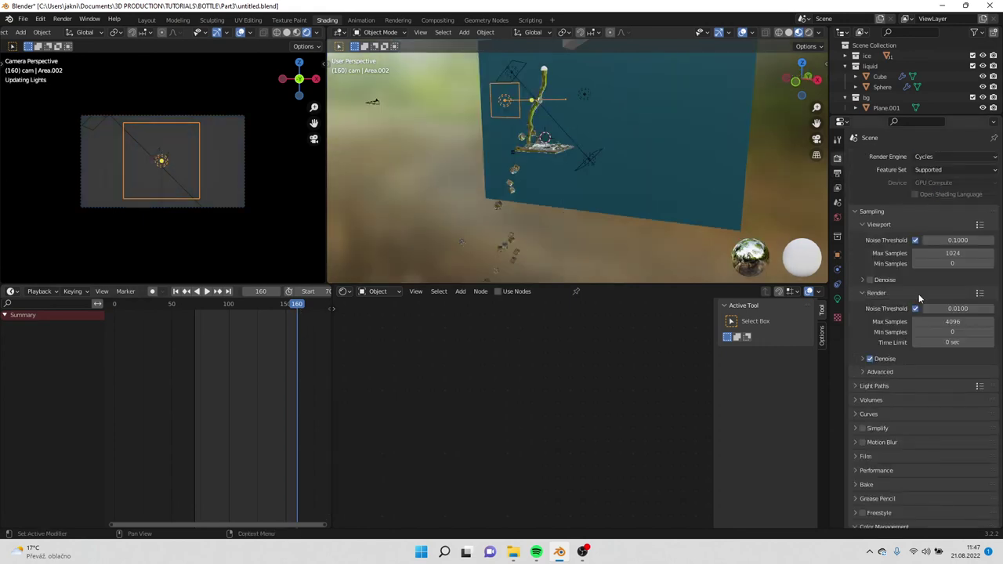
click(965, 322)
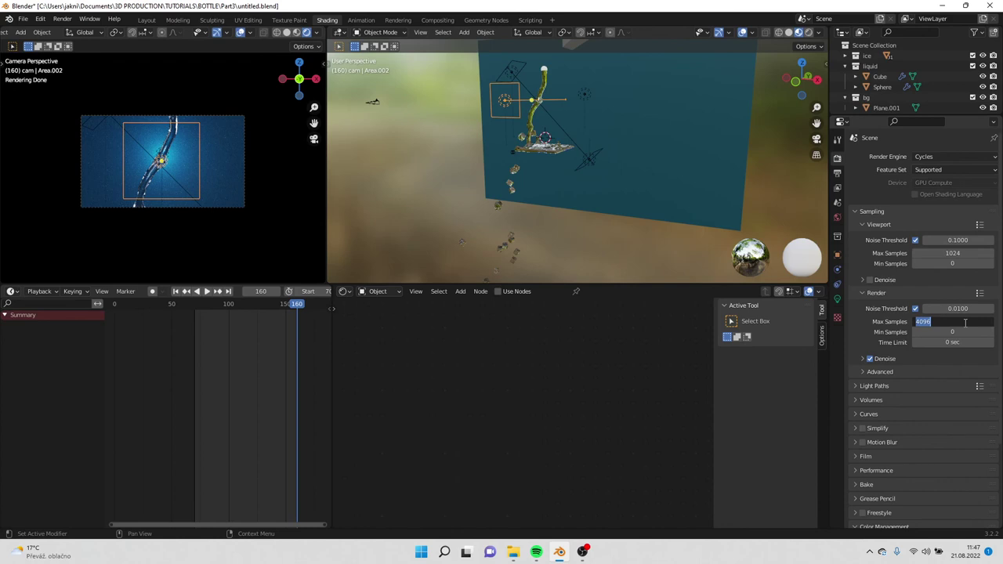
text(350)
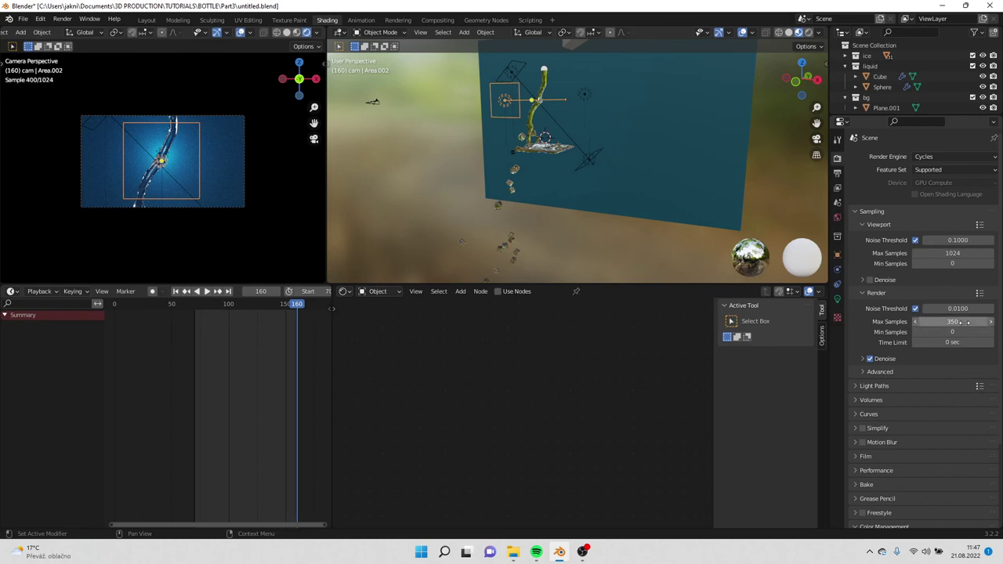
key(Return)
middle_drag(728, 136, 600, 161)
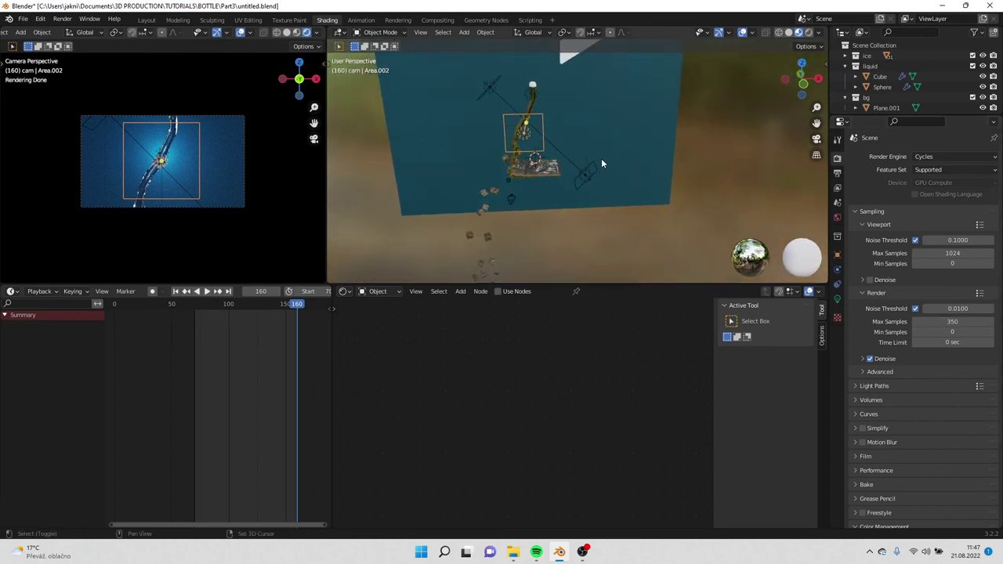
Step: Select the Cube liquid domain and free its existing fluid bake cache in Physics
click(286, 33)
click(532, 88)
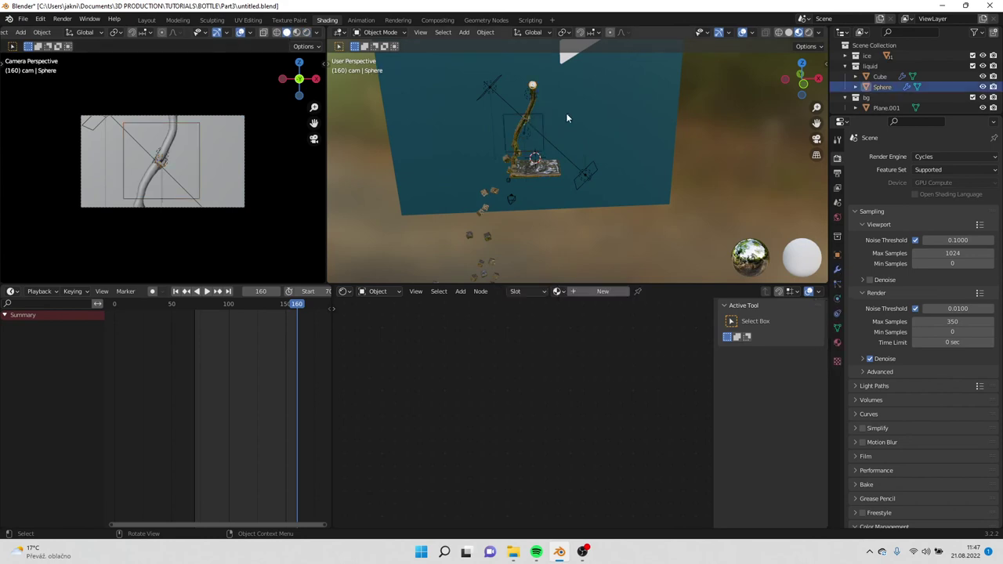
click(531, 178)
scroll(891, 292, down, 3)
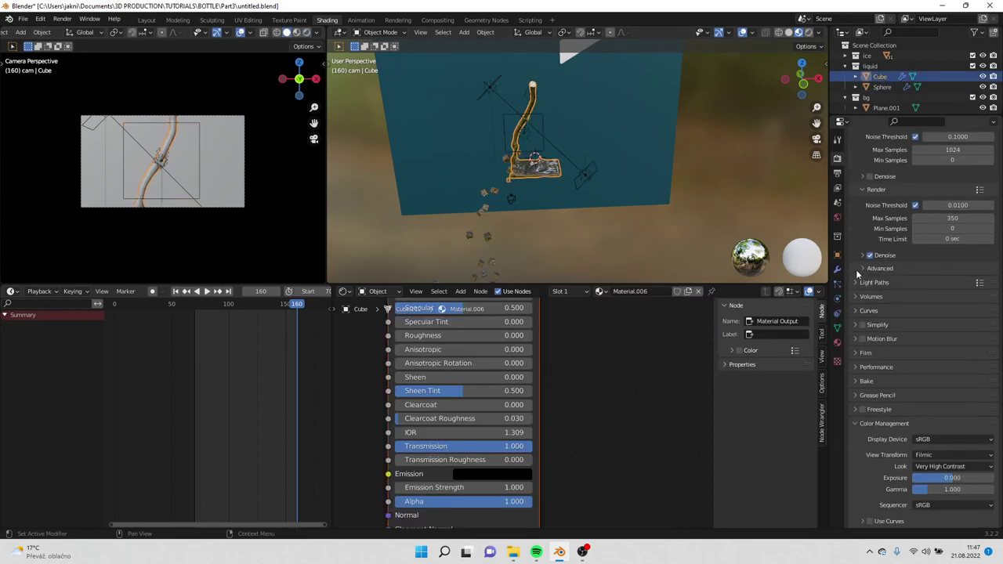
click(835, 284)
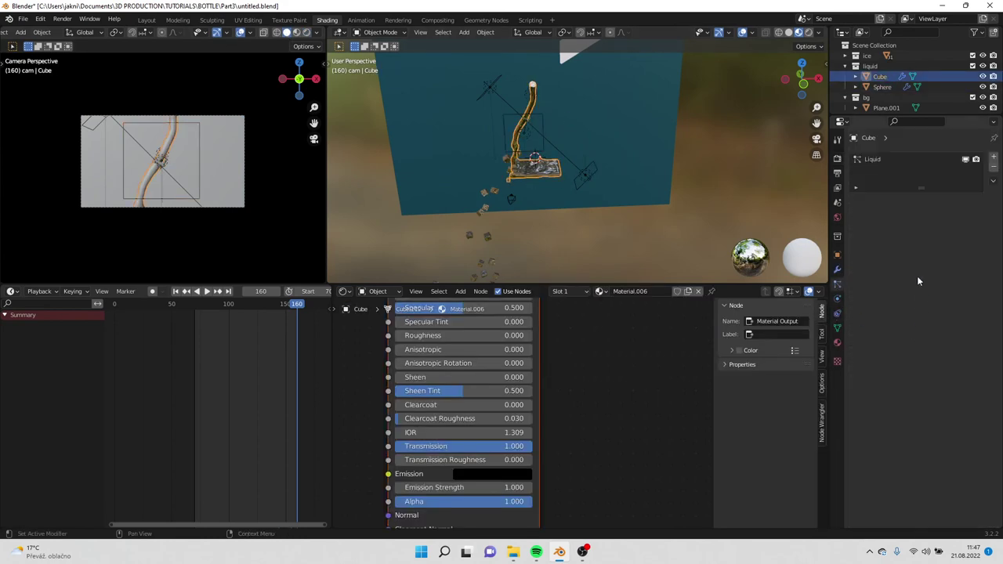
click(837, 298)
scroll(878, 345, down, 5)
scroll(932, 424, down, 2)
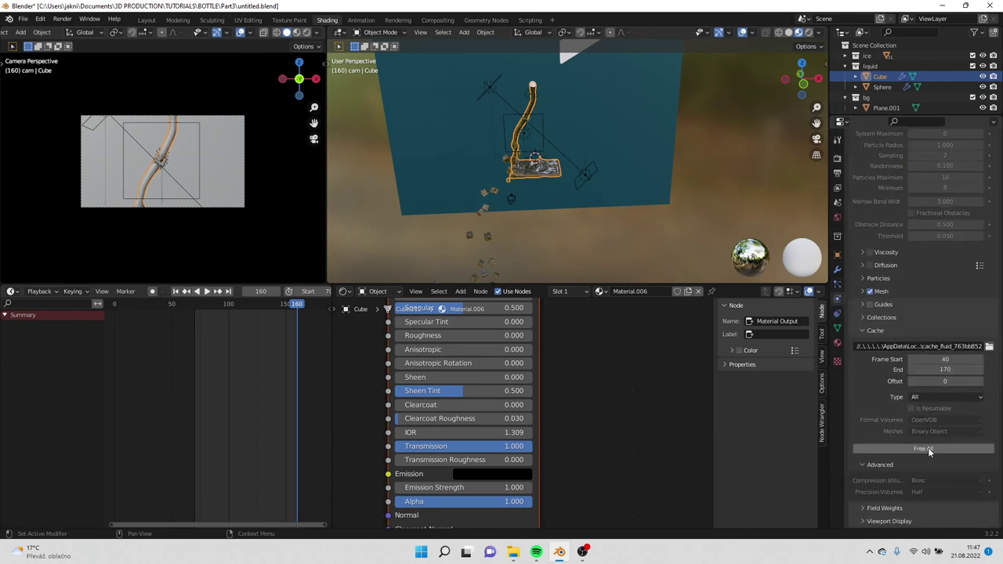
click(928, 447)
Step: Raise the domain resolution divisions from 32 to 120 and start a new Bake All
scroll(908, 340, up, 7)
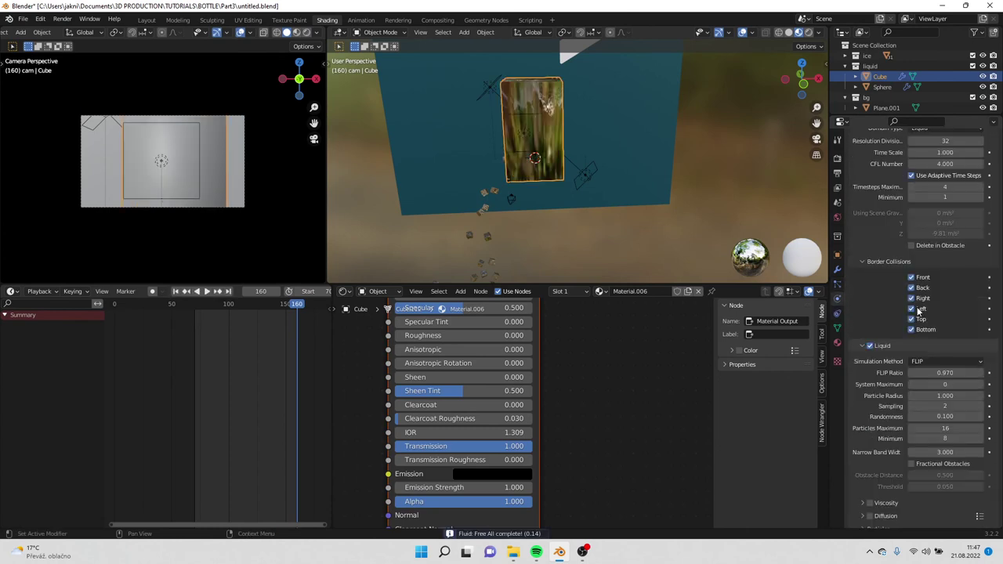
click(943, 245)
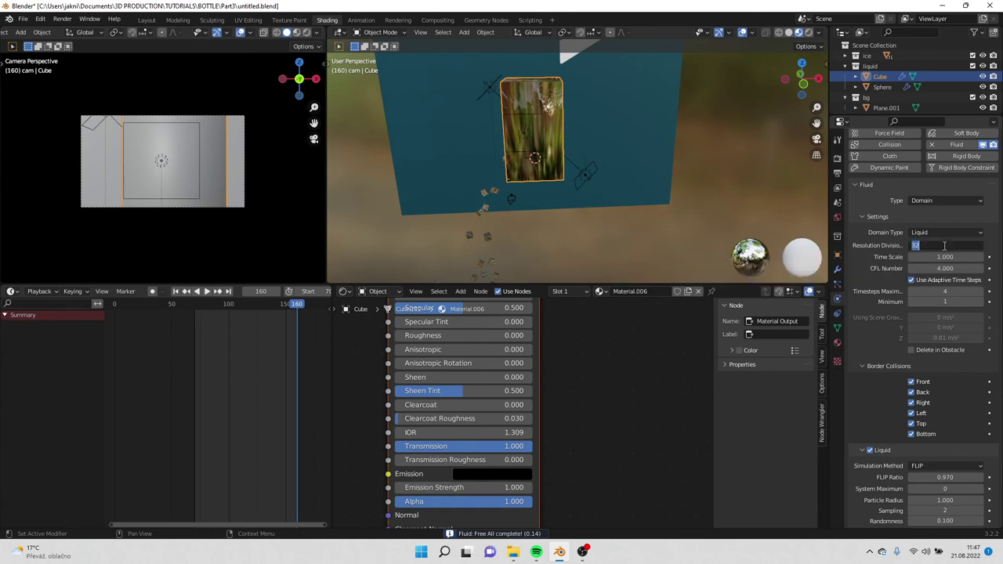
text(12)
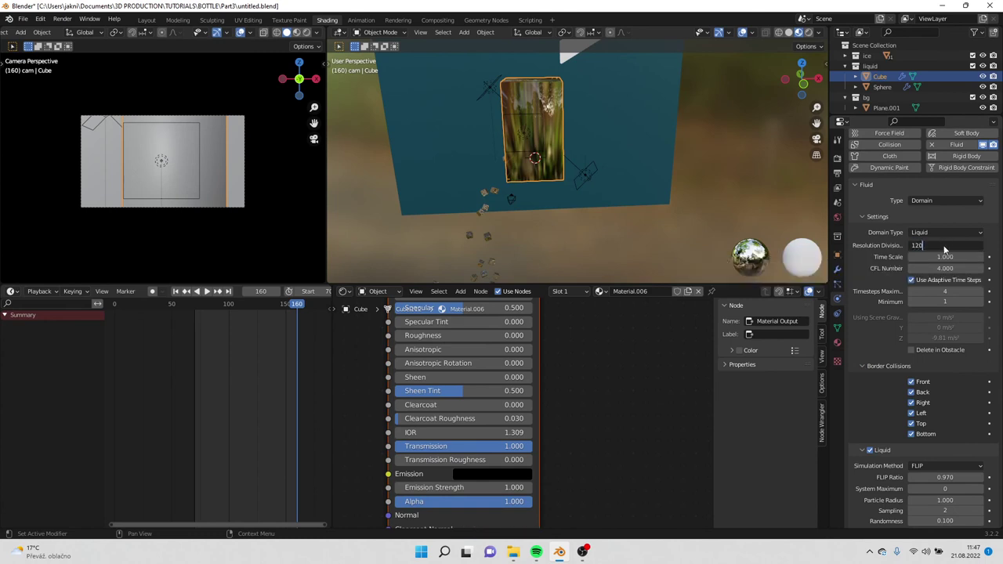
text(0)
key(Return)
scroll(919, 330, down, 10)
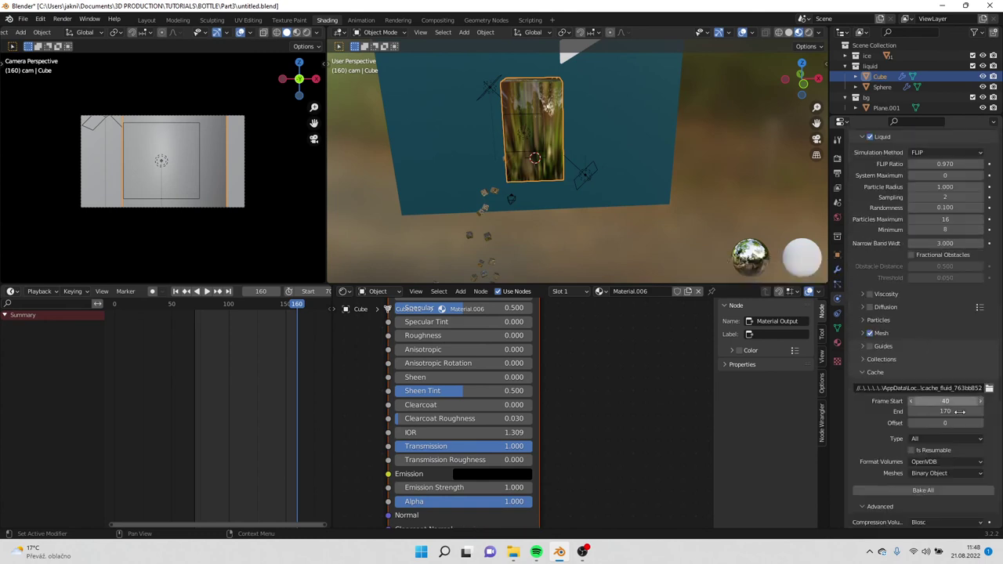
click(930, 490)
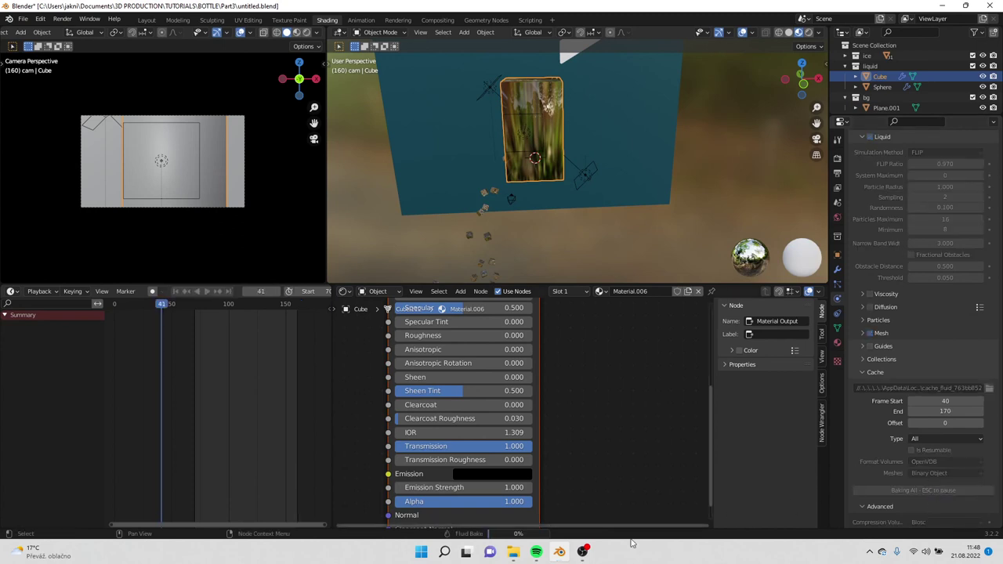
Step: Cancel the running fluid bake partway through
mouse_move(574, 557)
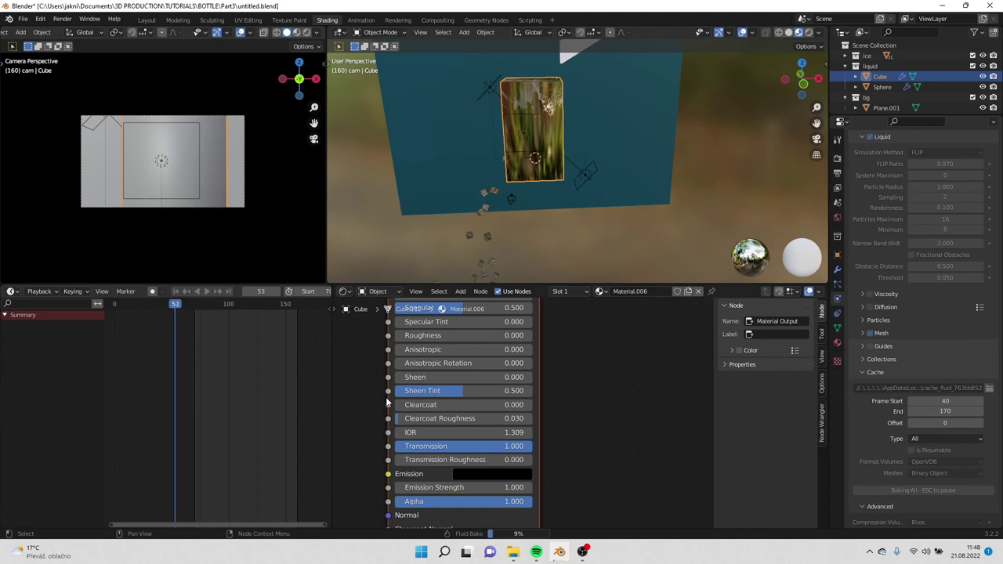
key(Escape)
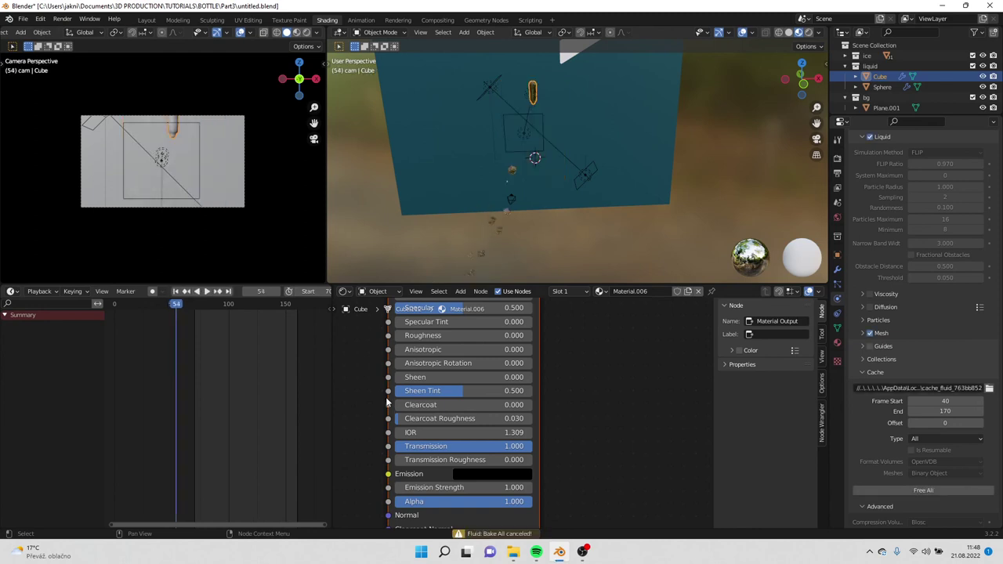
click(63, 19)
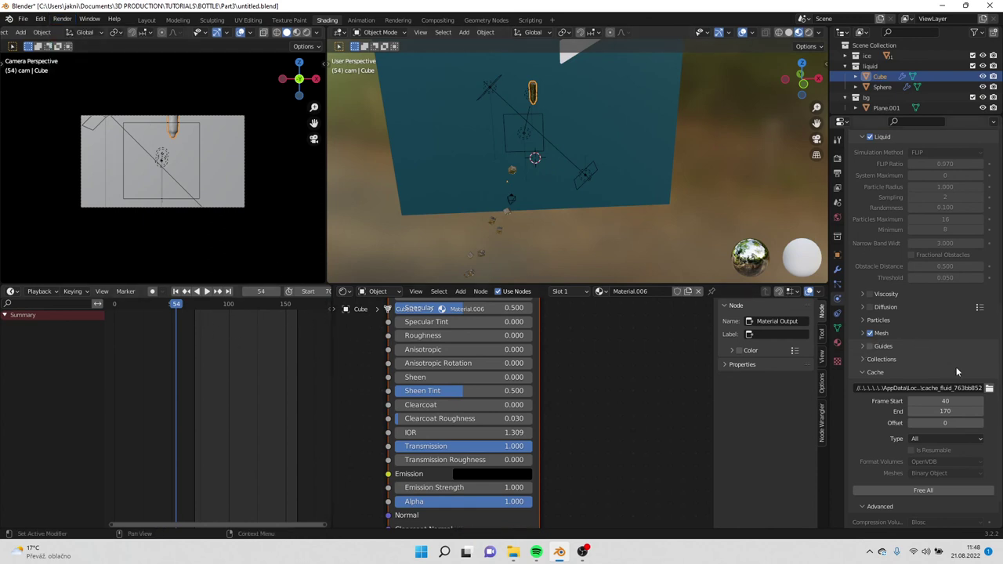
Step: Show the Output properties with frame range 70–160 at 1920×1080, saved as PNG
scroll(950, 392, down, 2)
ctrl+scroll(932, 331, up, 9)
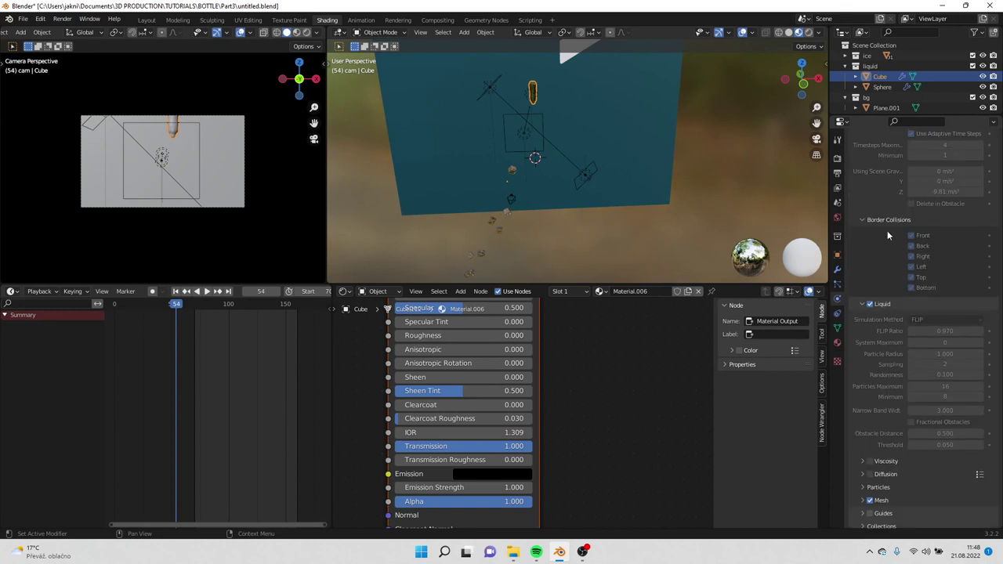
scroll(920, 228, up, 4)
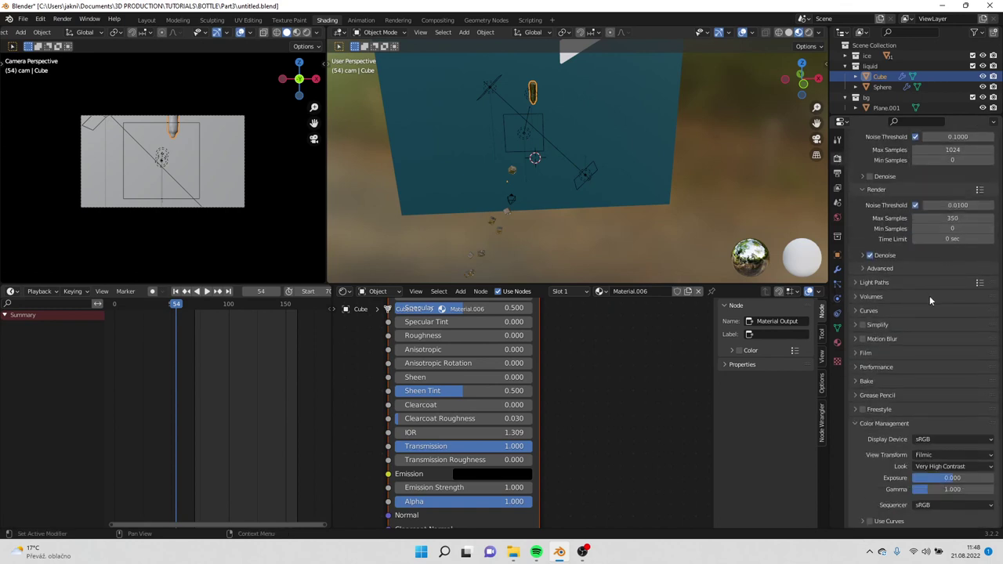
scroll(937, 364, up, 1)
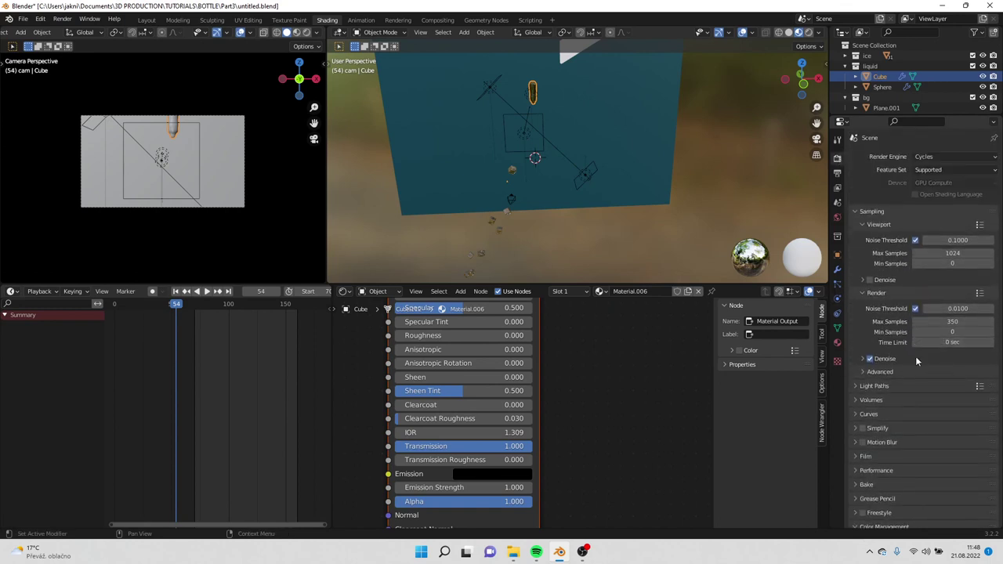
click(838, 172)
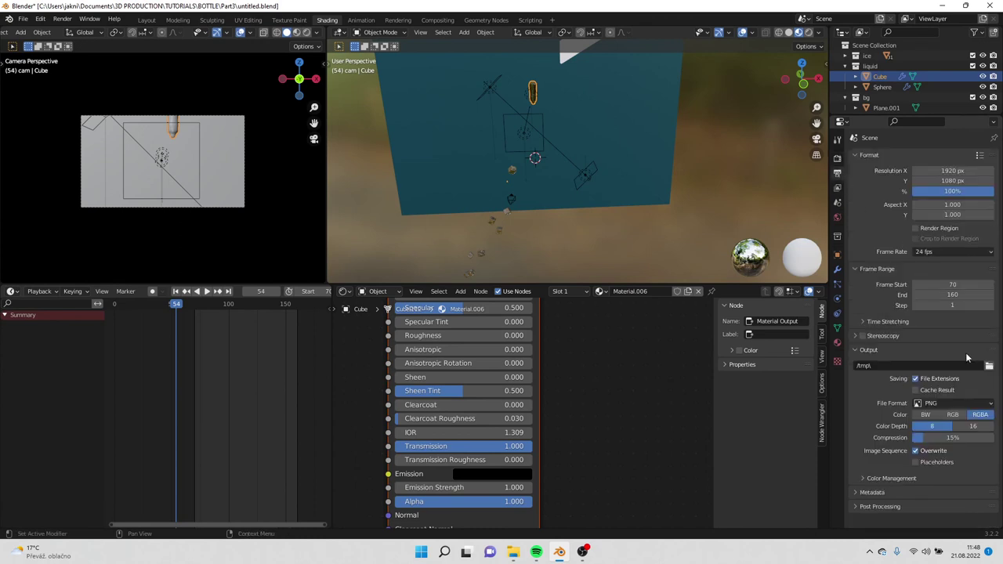